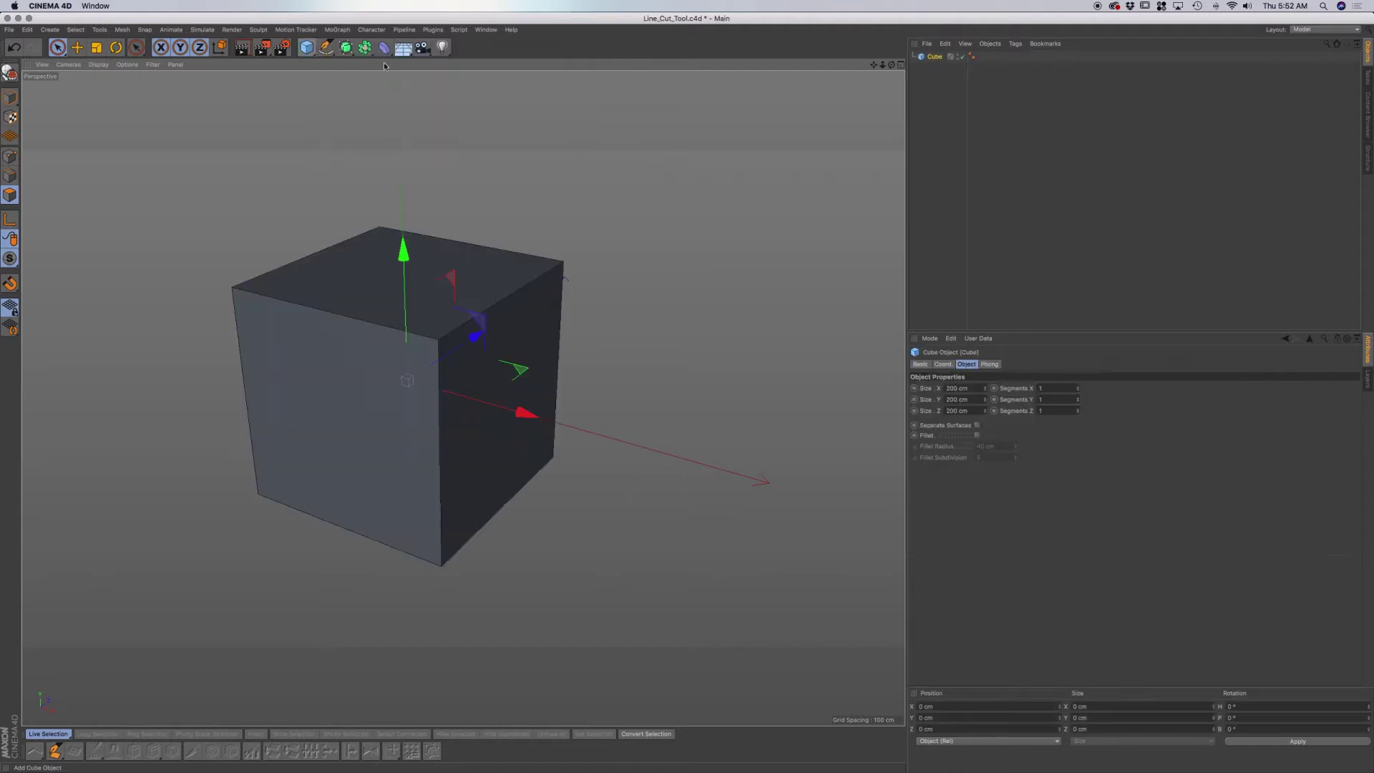
- Make the cube editable, work in polygon mode and activate the Line Cut tool
key(c)
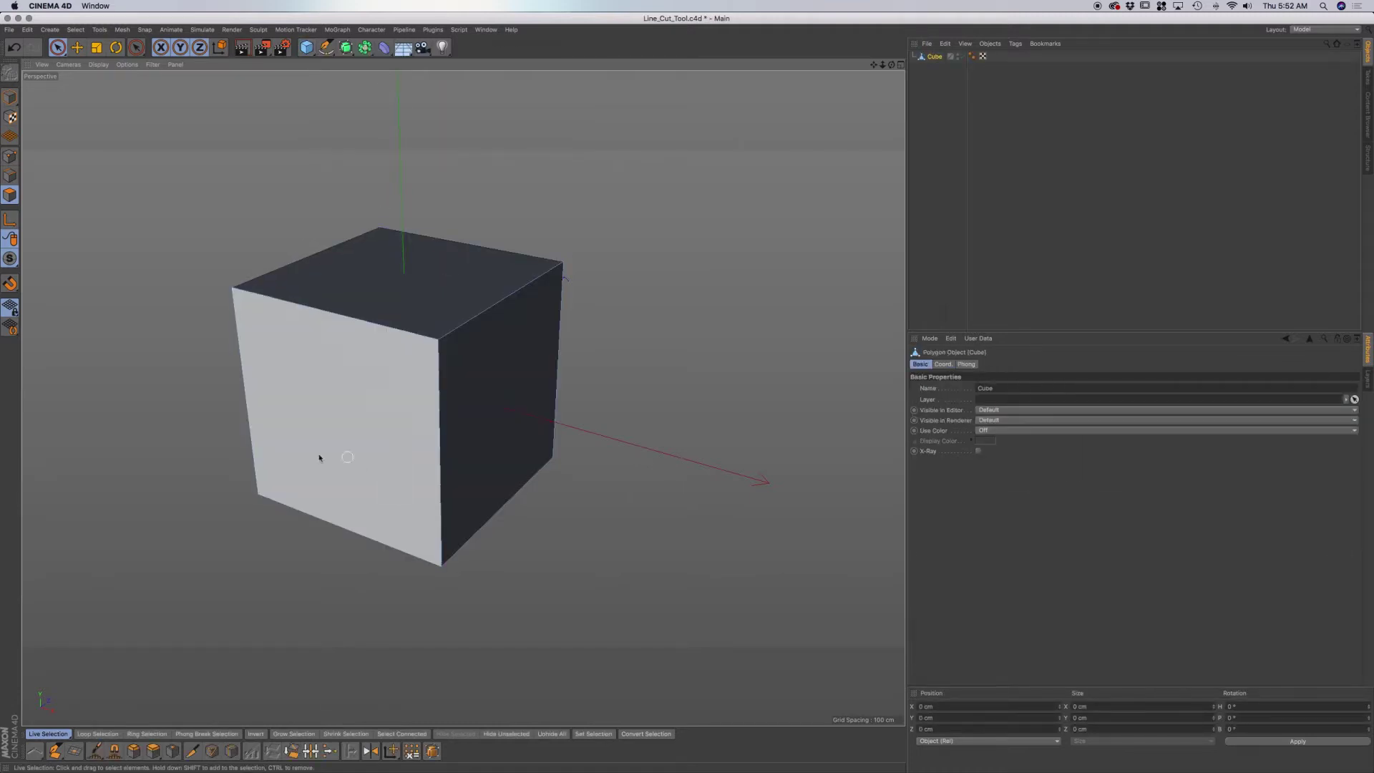
click(10, 161)
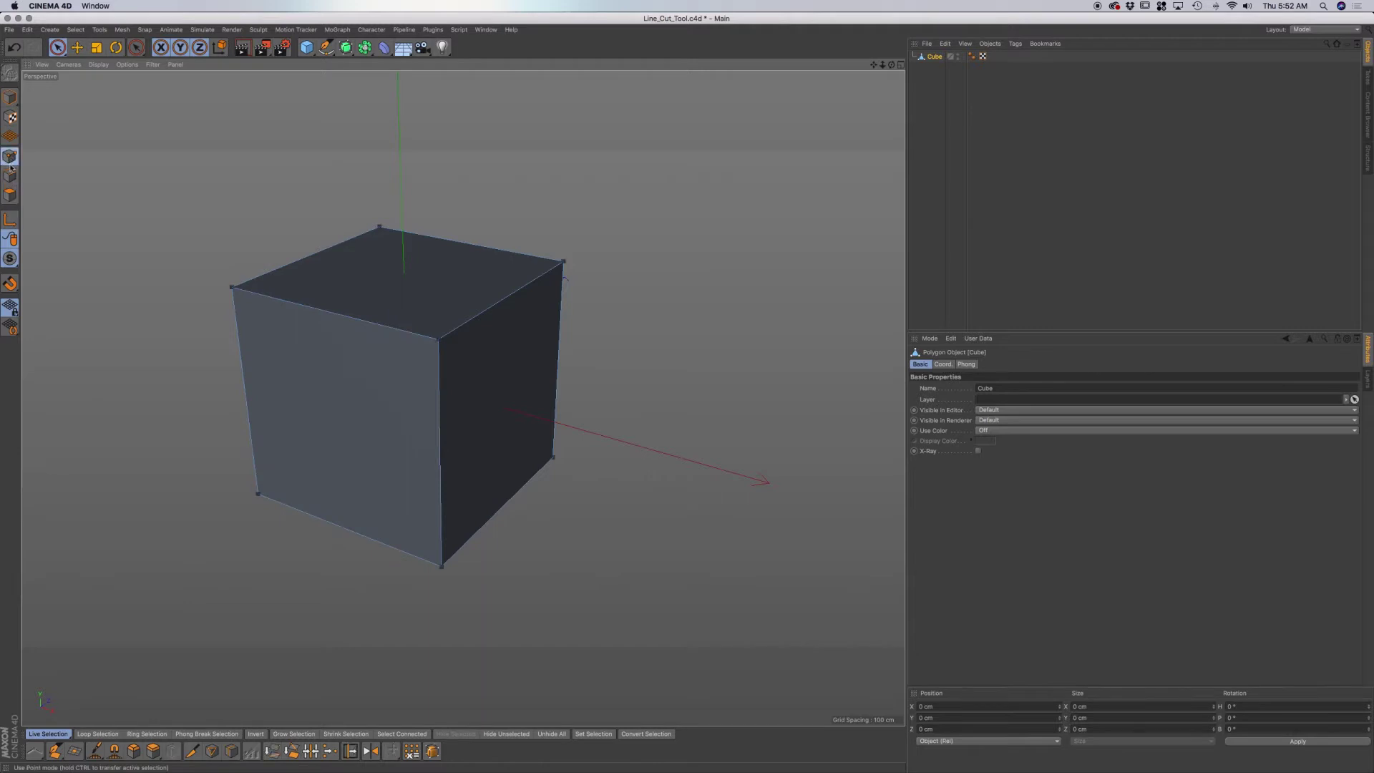
click(10, 195)
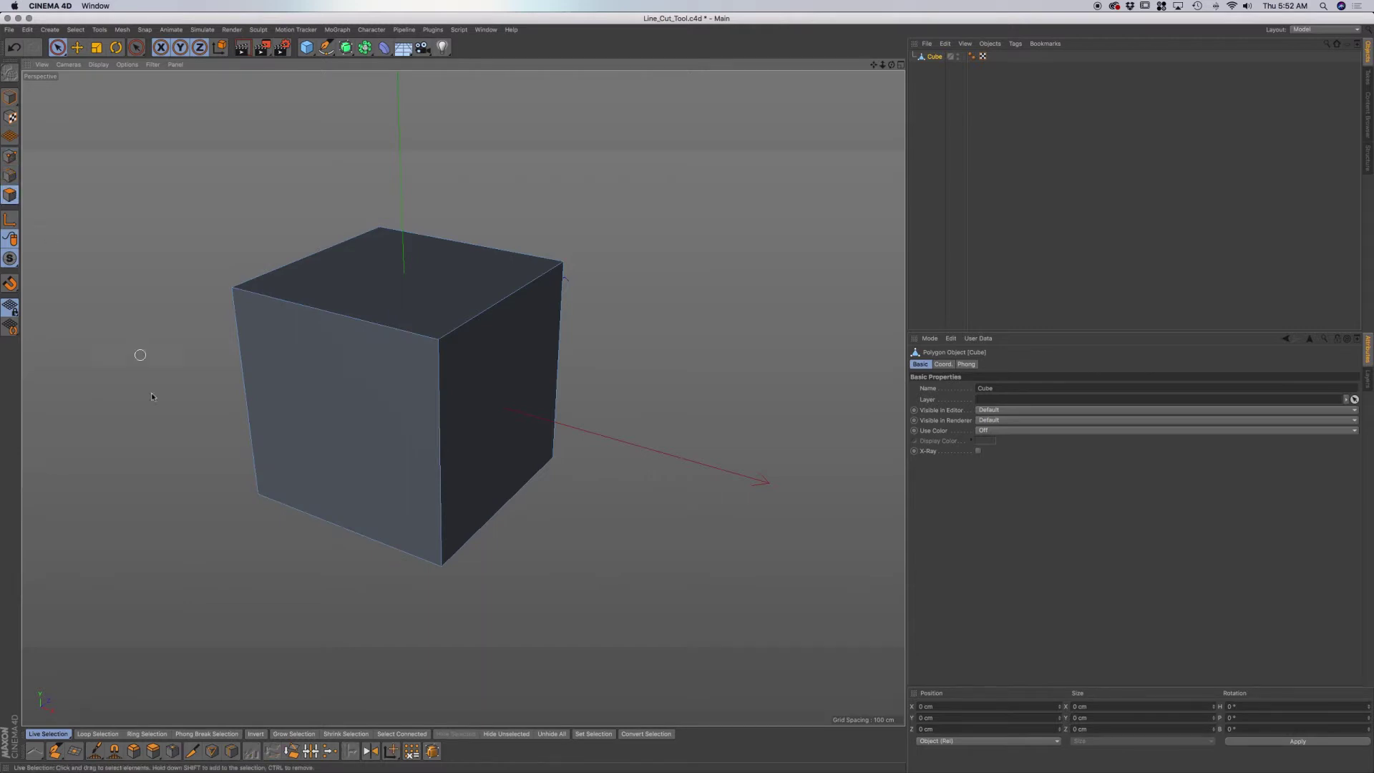
click(191, 751)
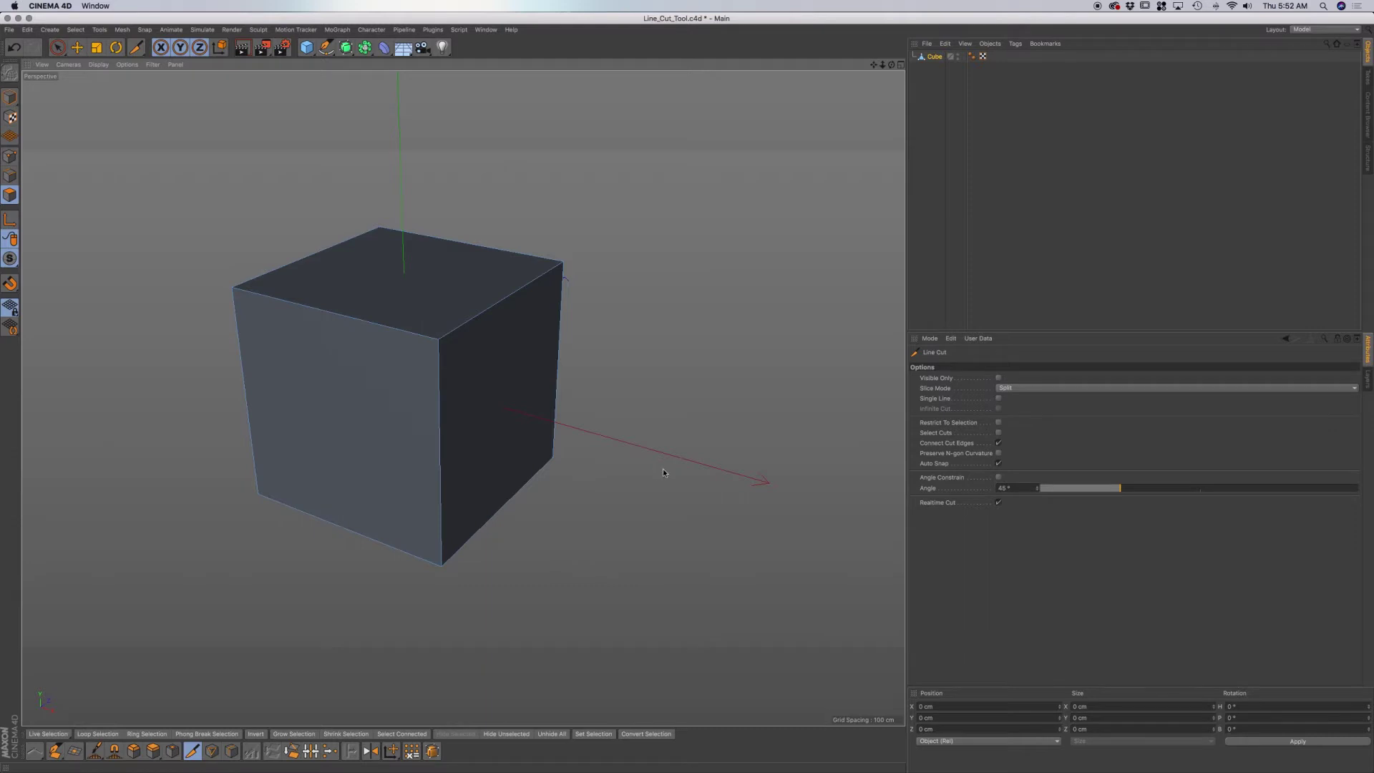
- Enable Visible Only and make a straight line cut across the two side faces facing the view
right_click(641, 355)
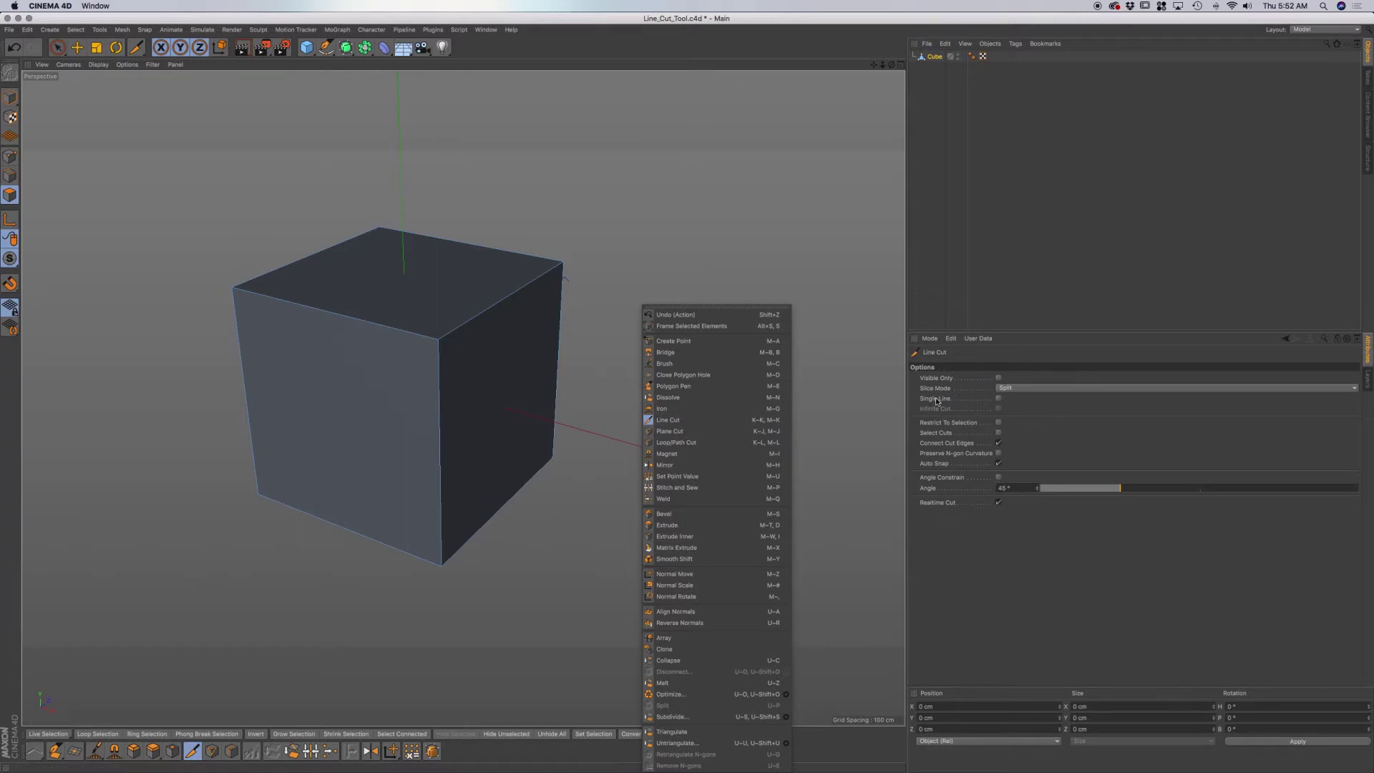
click(1057, 410)
click(998, 378)
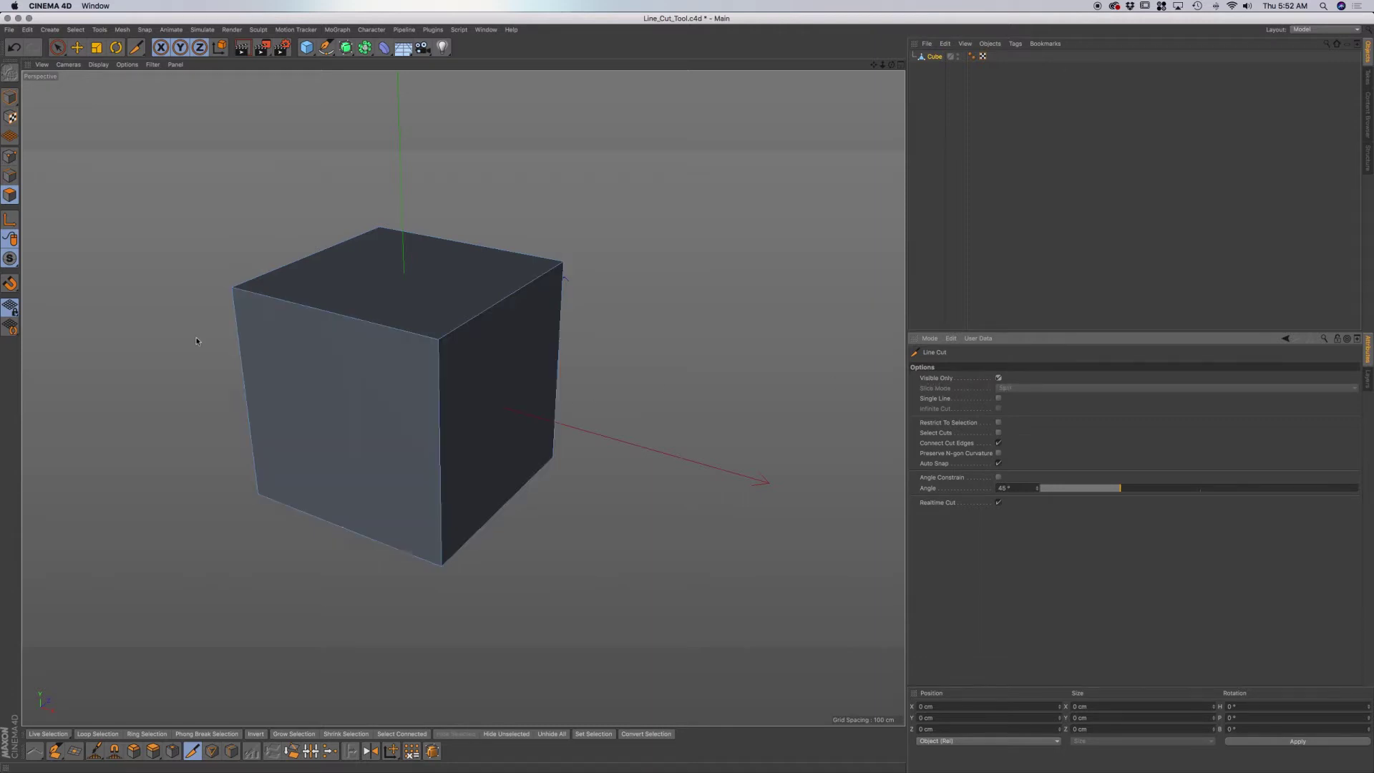
click(174, 355)
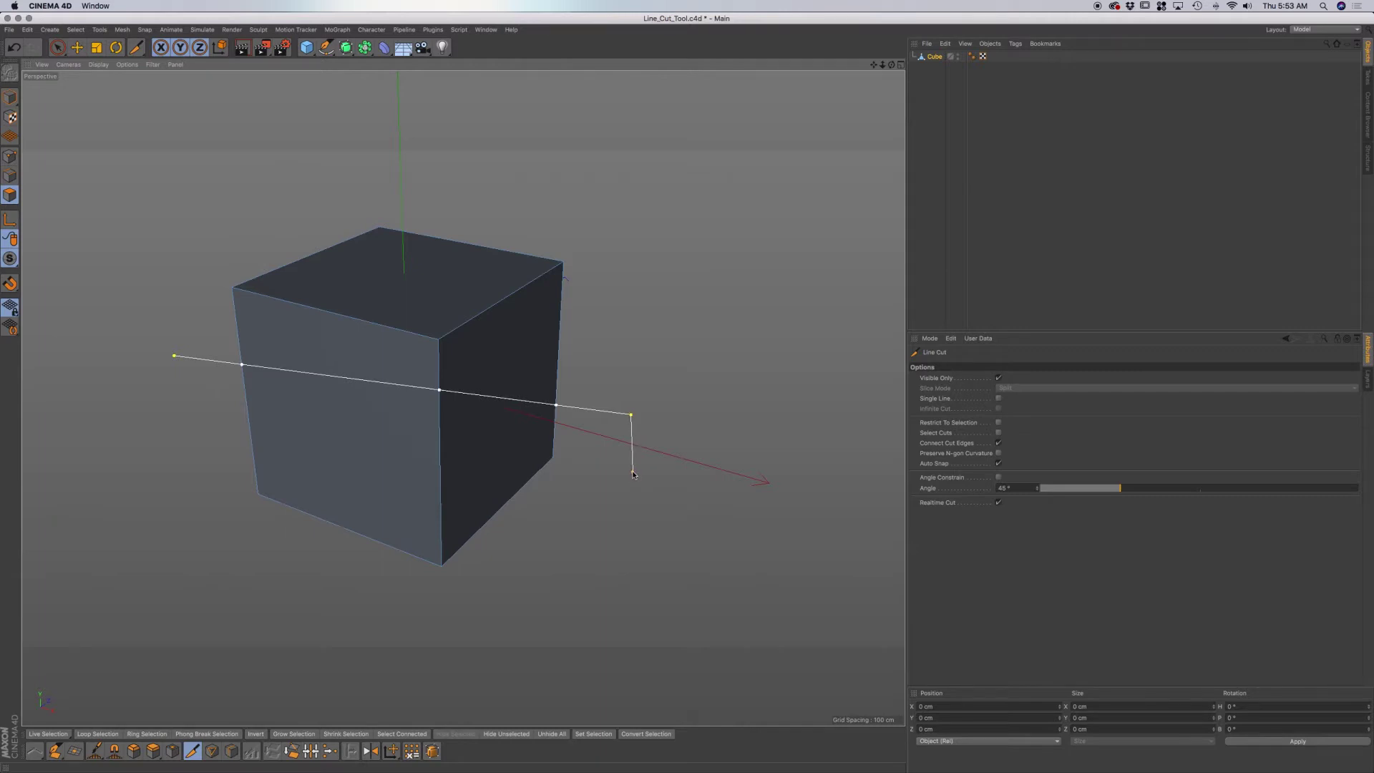
key(Escape)
- Inspect the visible-only cut from several sides of the cube and undo it
mouse_move(515, 451)
alt+mouse_down()
mouse_move(333, 391)
mouse_move(556, 433)
mouse_move(677, 377)
mouse_move(536, 392)
mouse_move(598, 379)
mouse_move(562, 383)
mouse_move(510, 449)
alt+mouse_up()
alt+drag(595, 471, 506, 444)
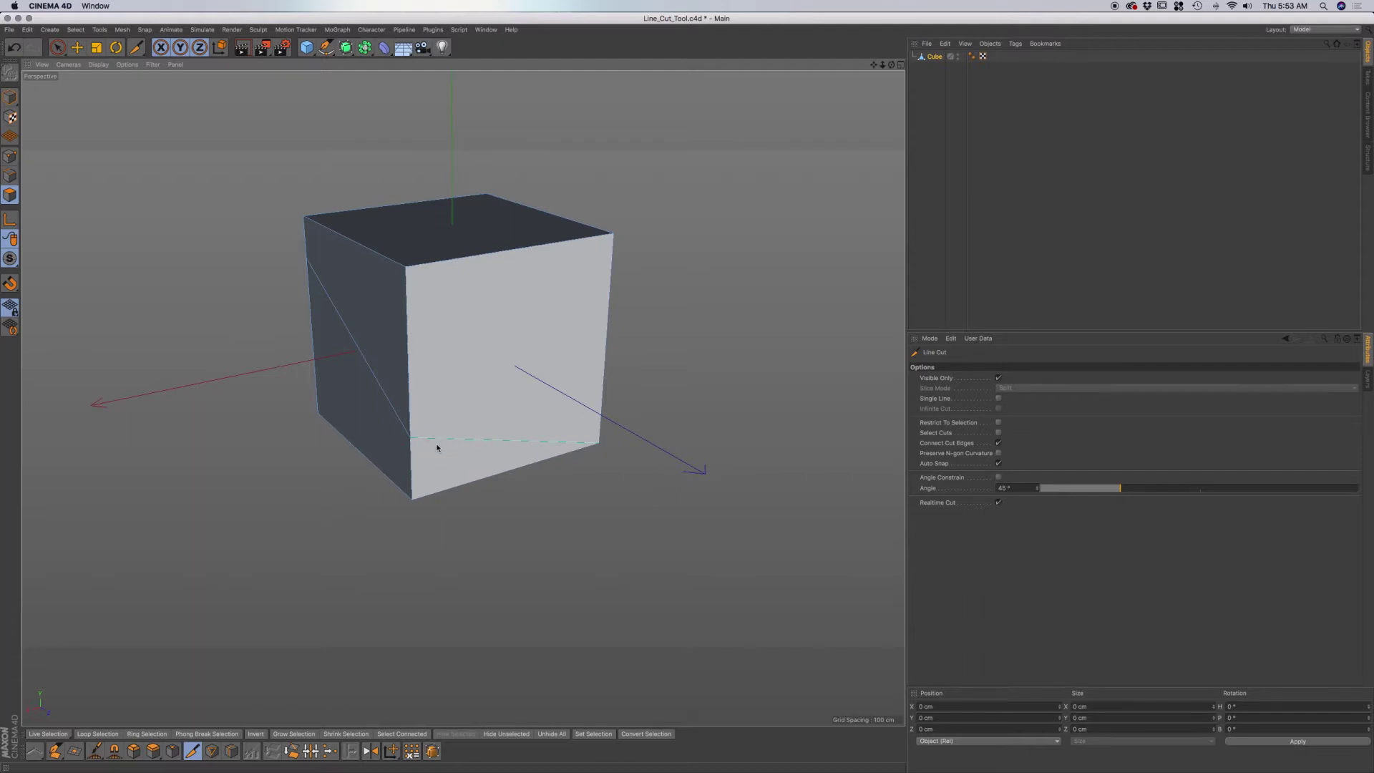
alt+drag(492, 397, 490, 429)
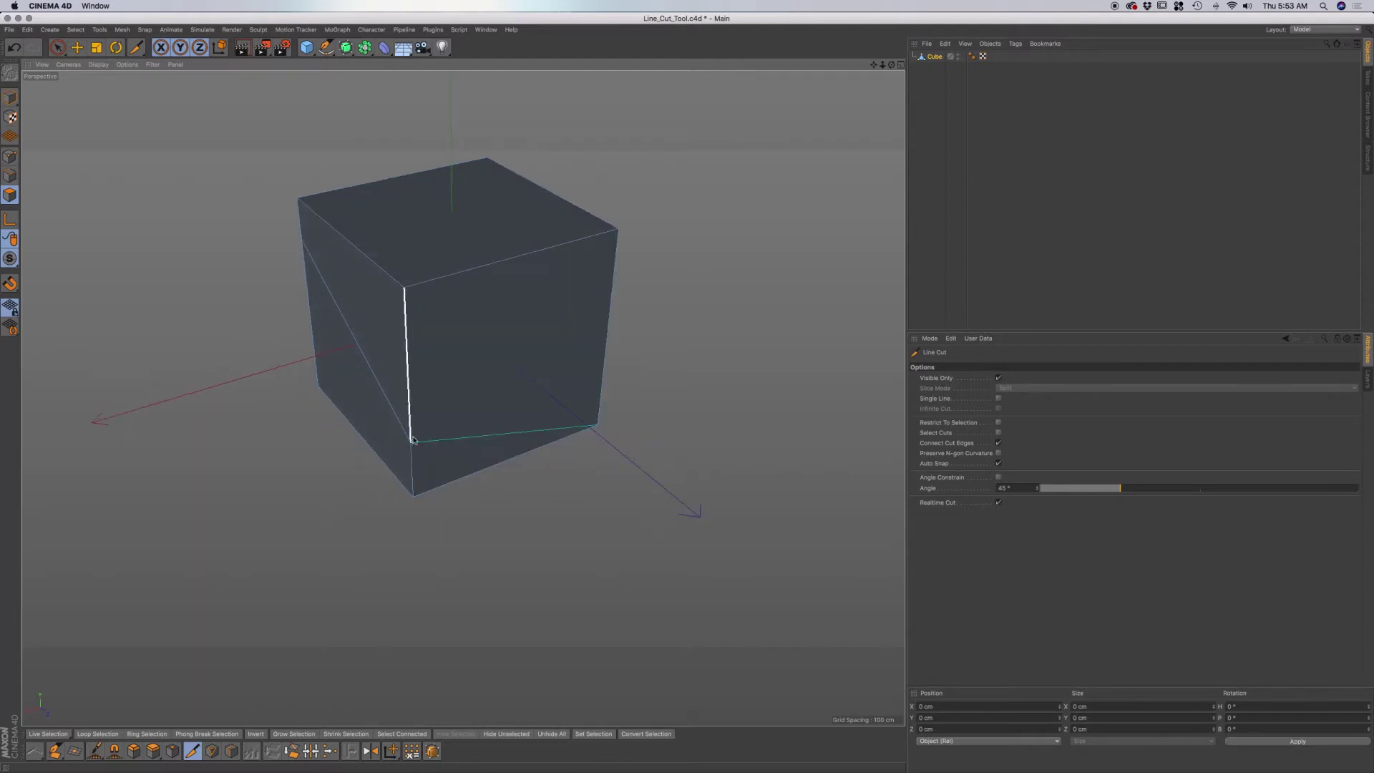
click(435, 437)
alt+drag(538, 406, 486, 362)
alt+drag(559, 405, 582, 466)
key(super+z)
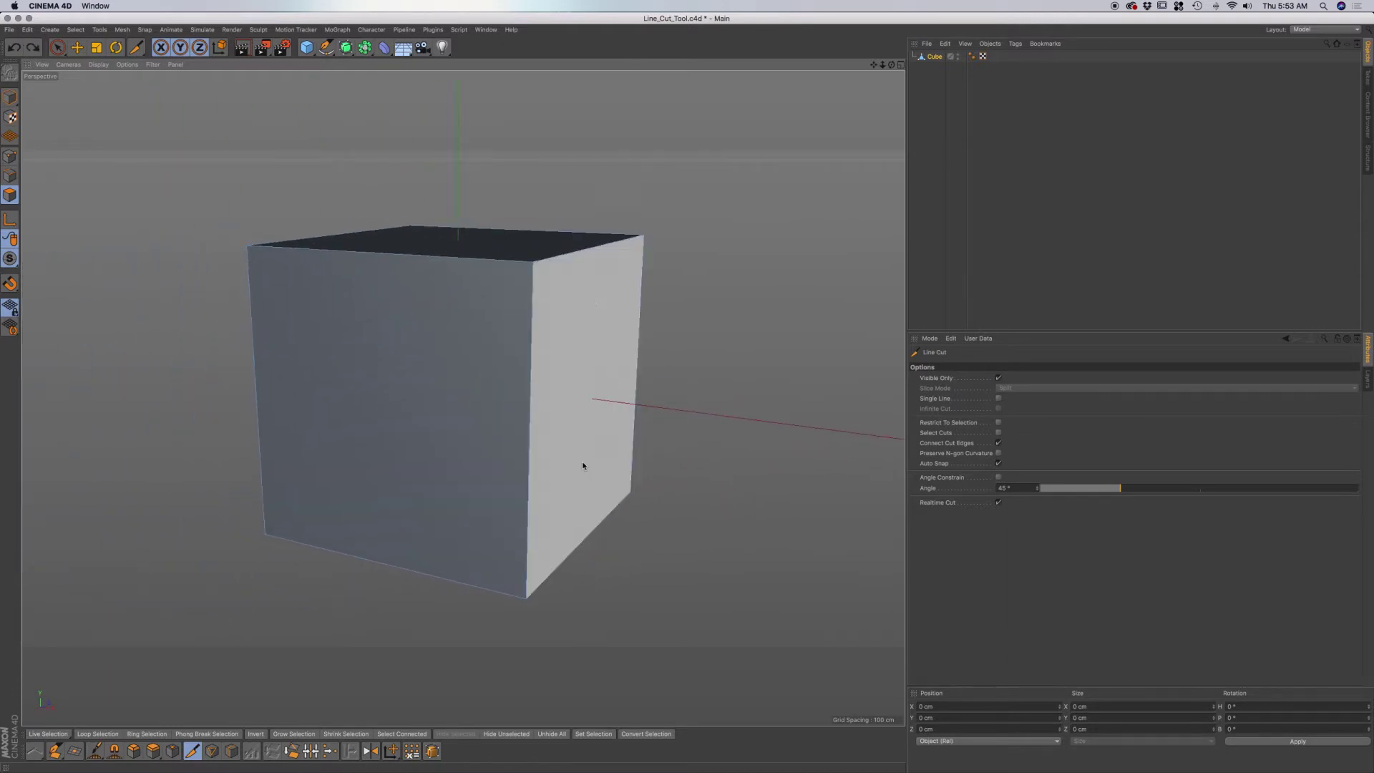
- Disable Visible Only and make a sloping line cut through the whole cube
click(998, 378)
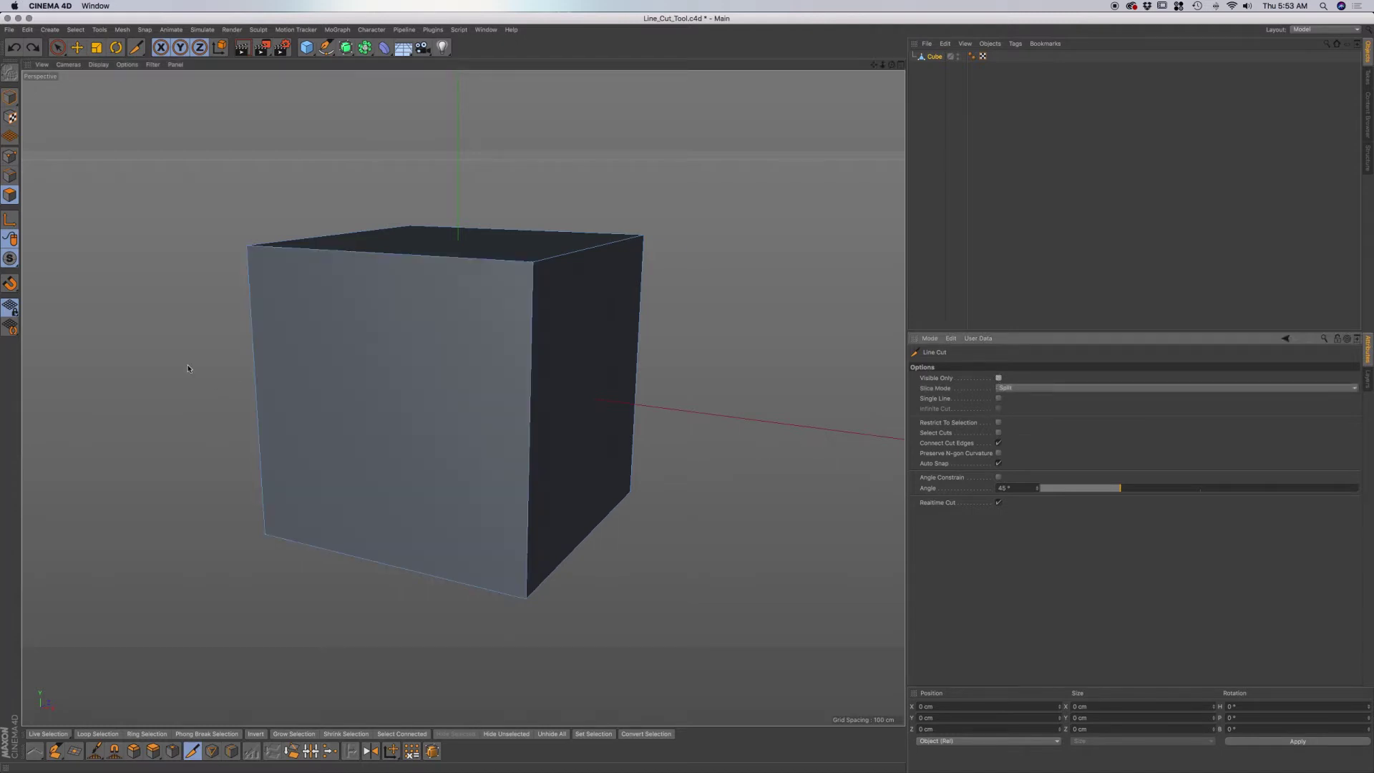
click(148, 319)
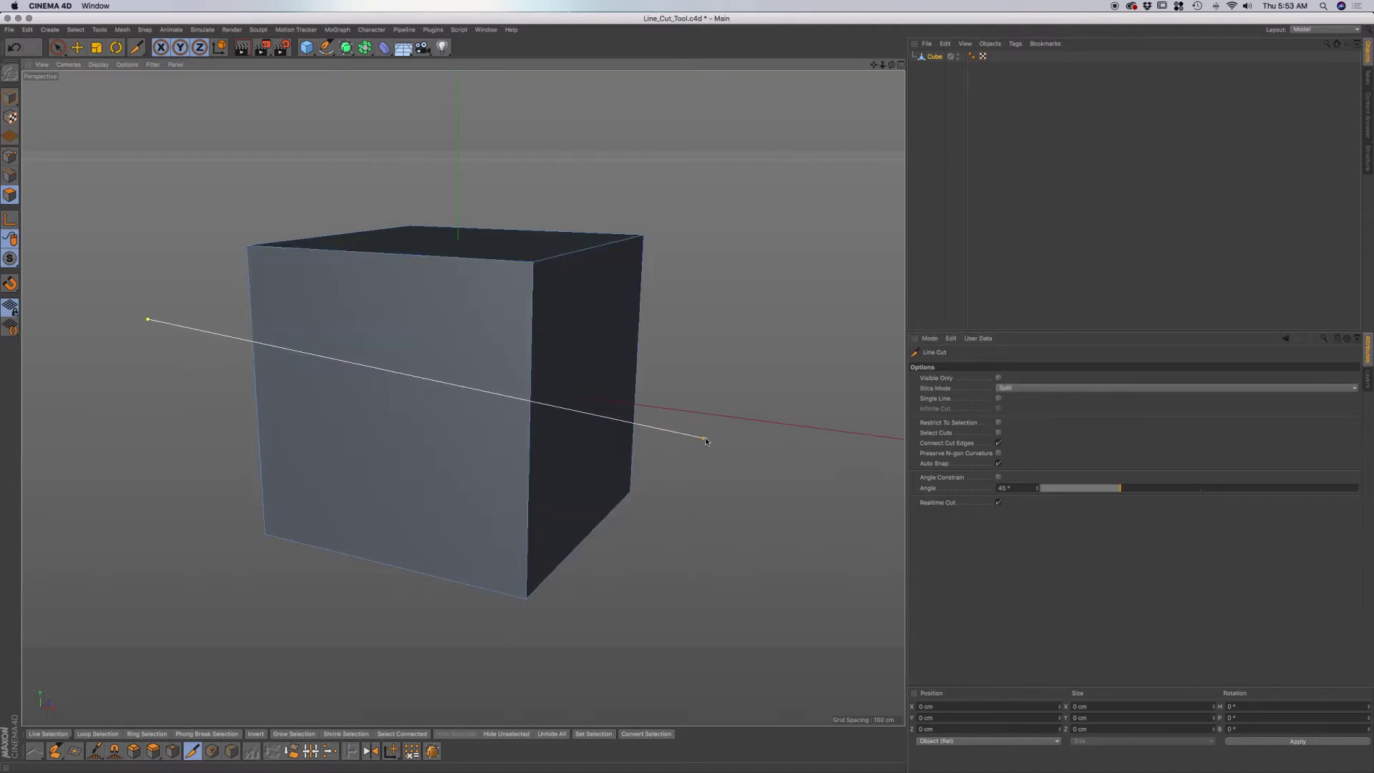
key(Escape)
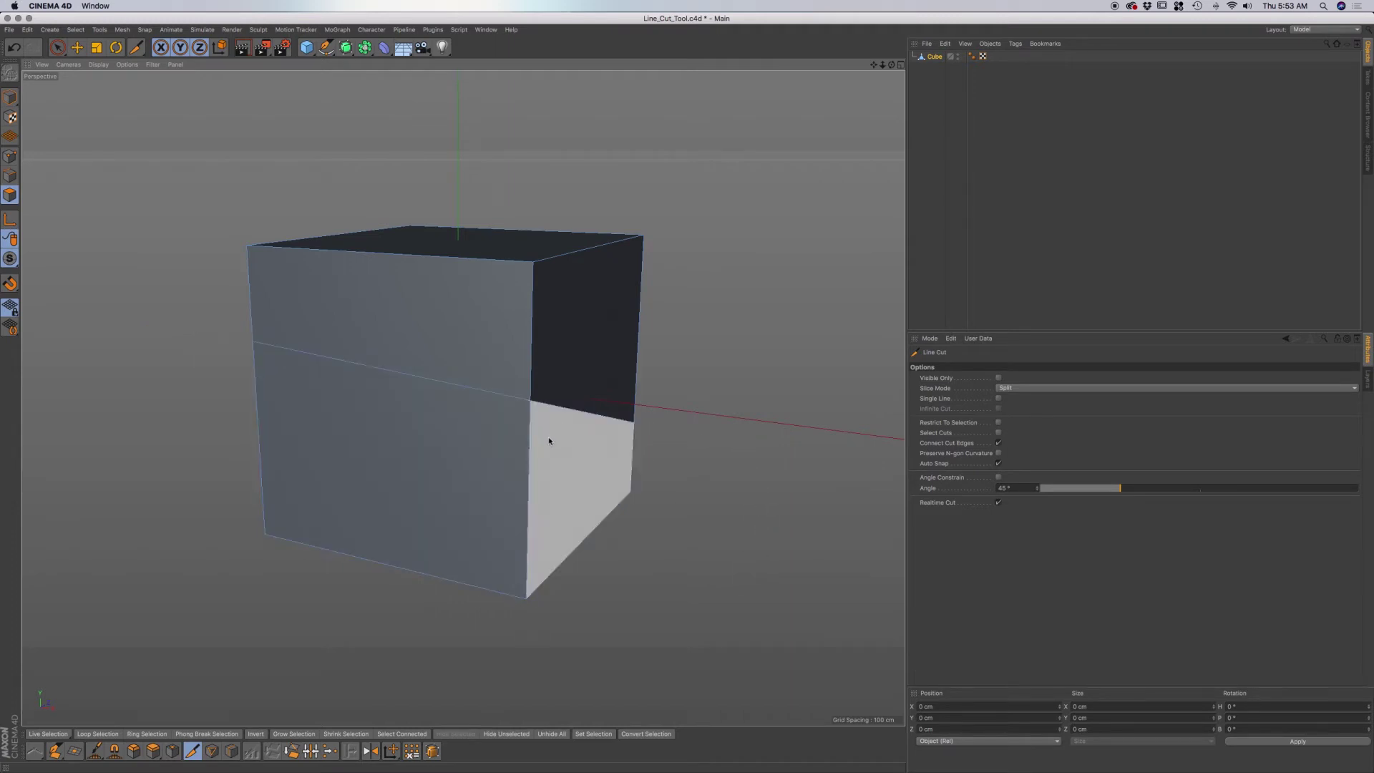
- Check the through cut on the cube's far faces and undo it
alt+drag(585, 460, 816, 424)
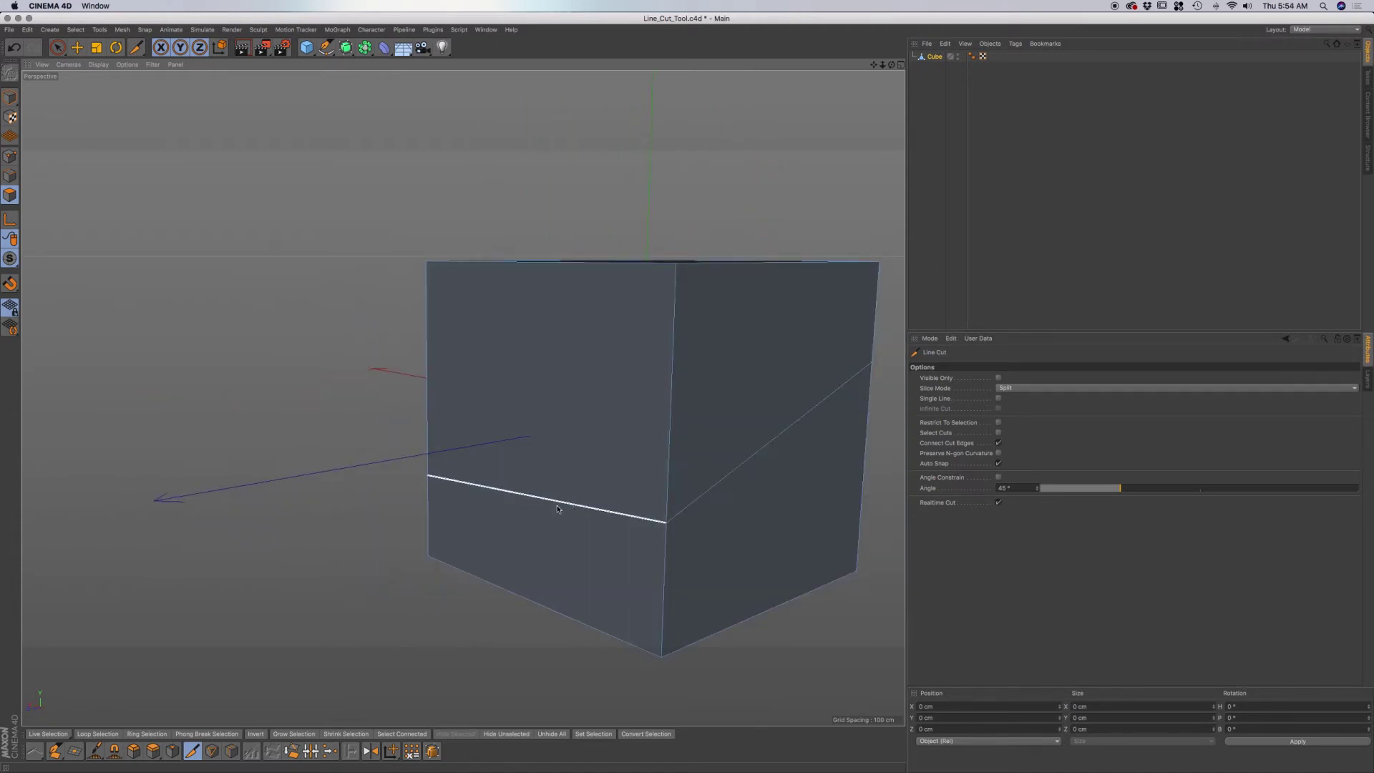
alt+drag(711, 463, 425, 533)
key(super+z)
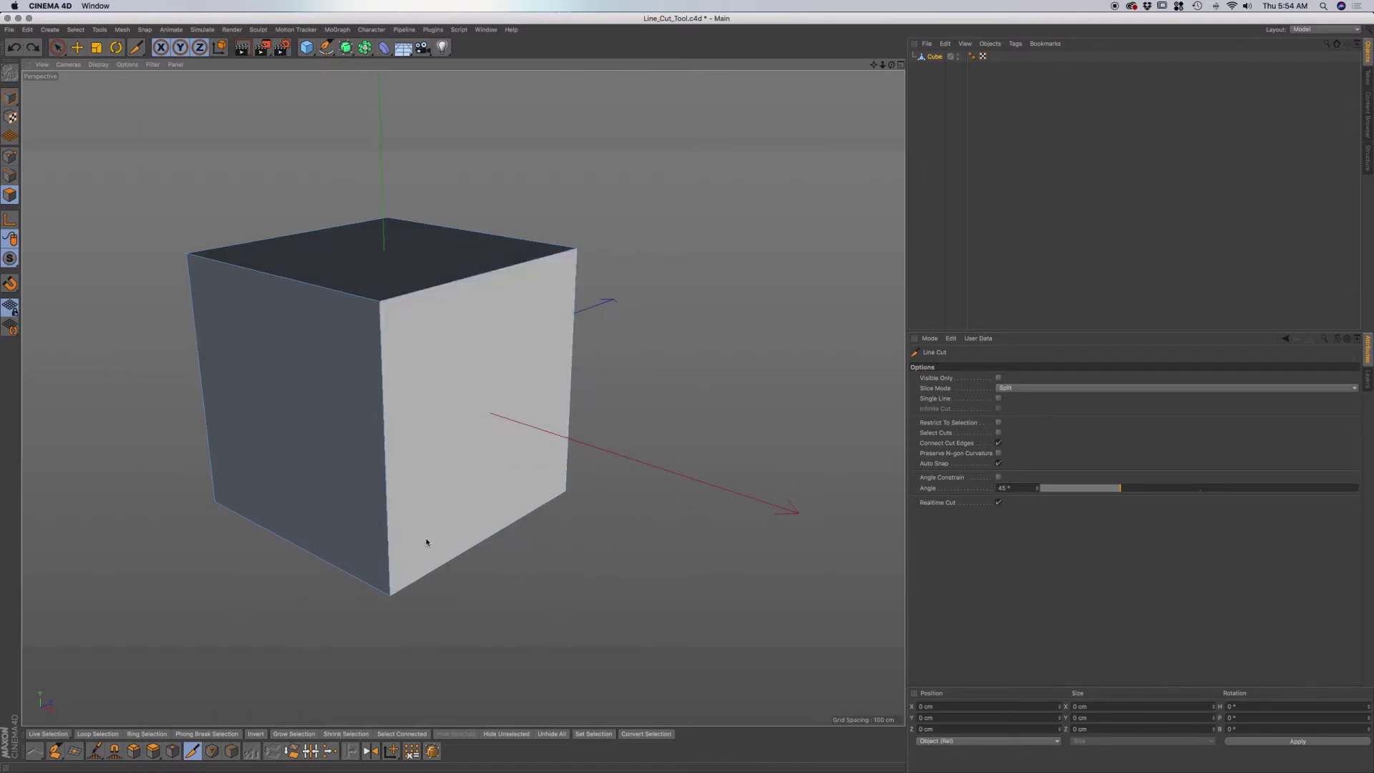
- Set the Slice Mode to Split and cut a closed four-sided outline overlapping a vertical edge of the cube's front face
click(1009, 390)
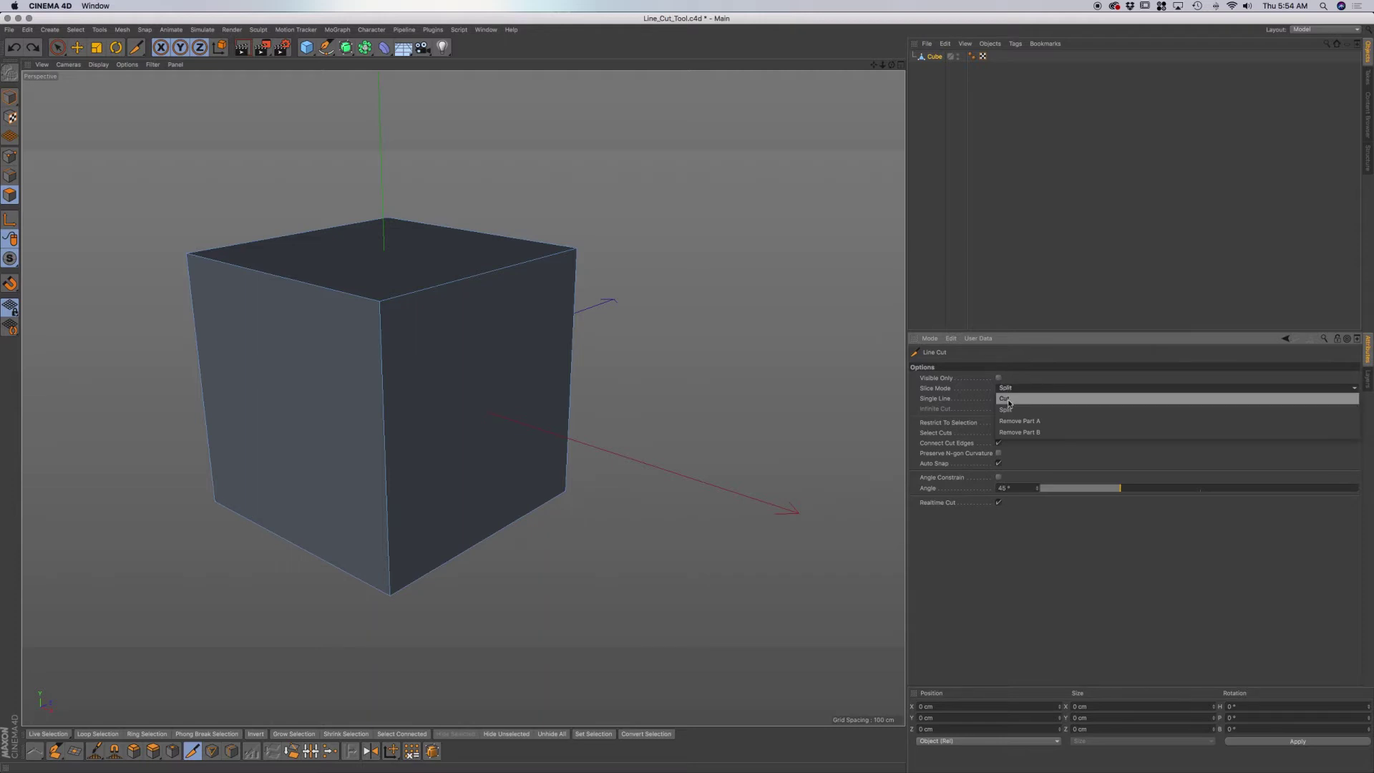
click(1008, 398)
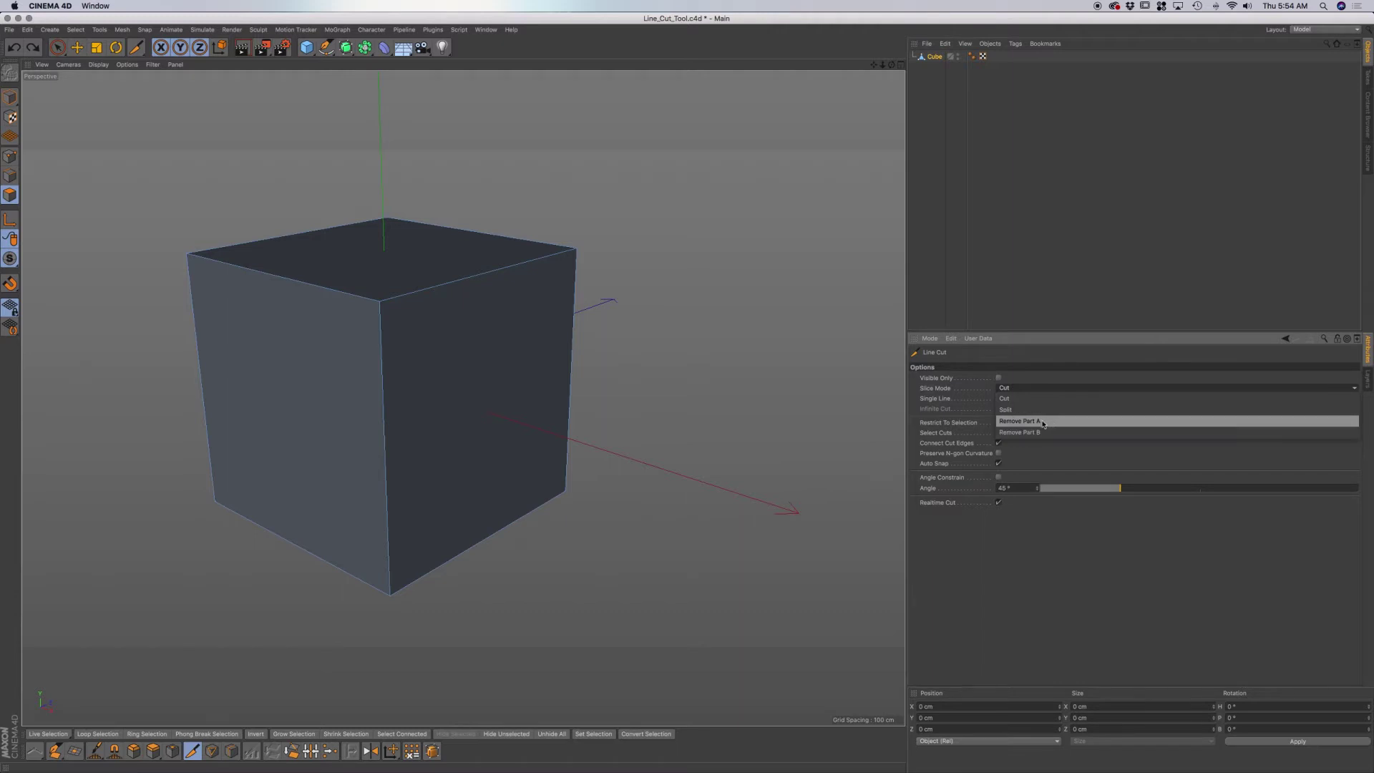
click(1017, 409)
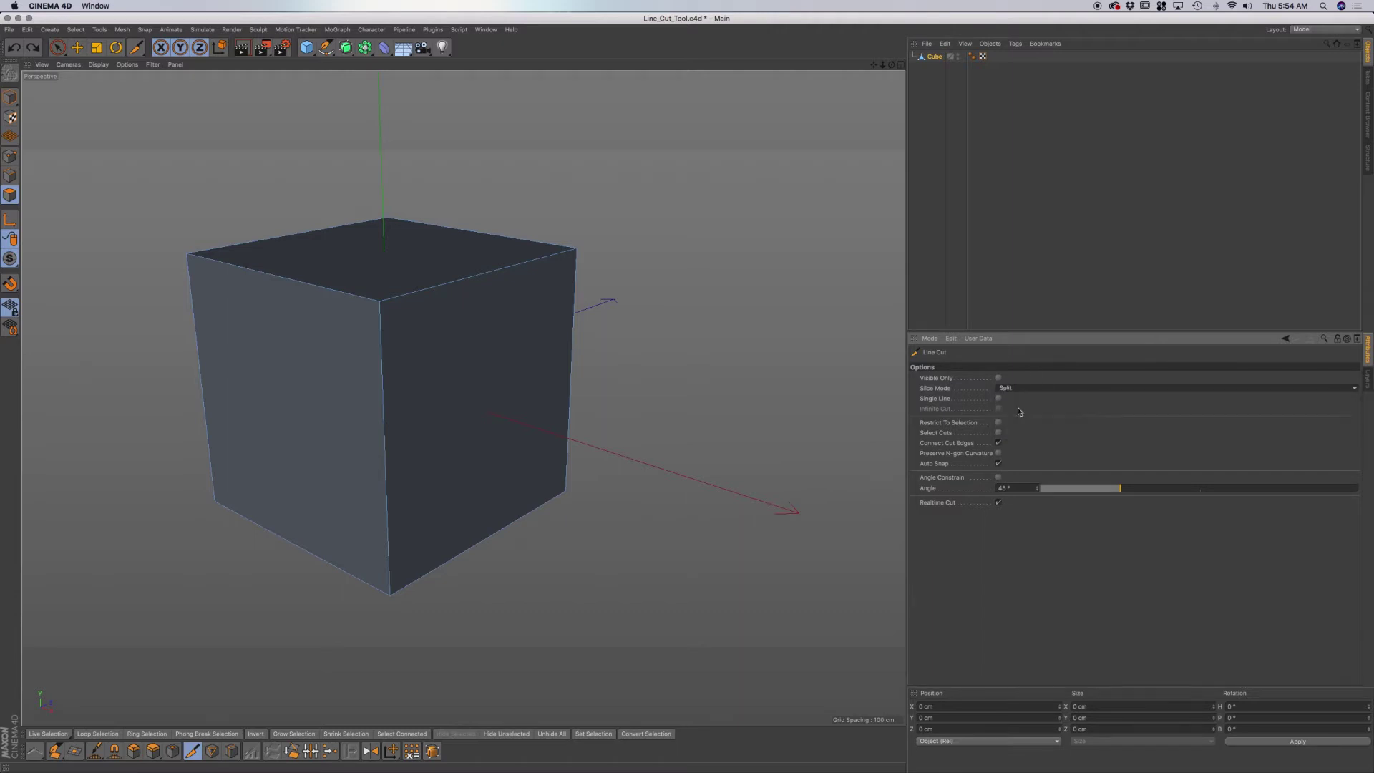
alt+drag(416, 440, 460, 393)
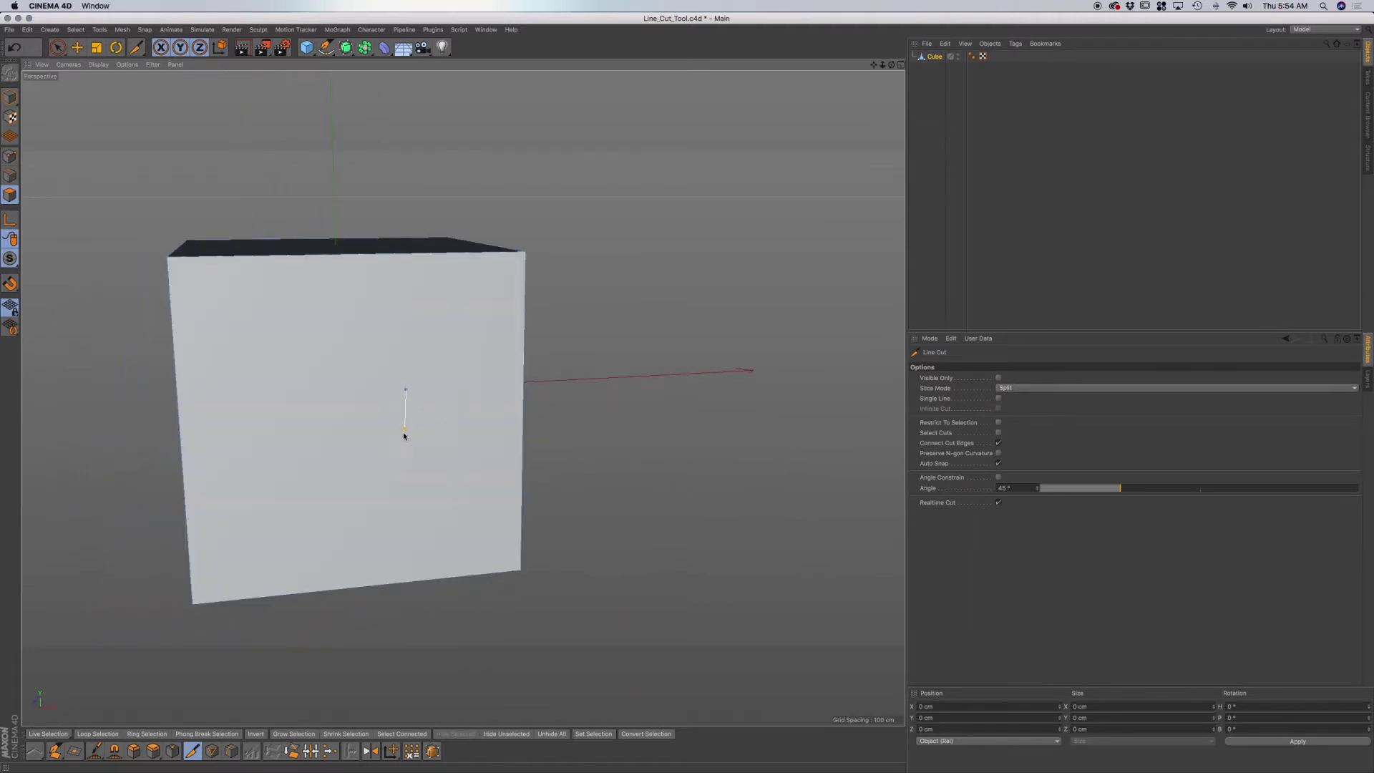
click(613, 455)
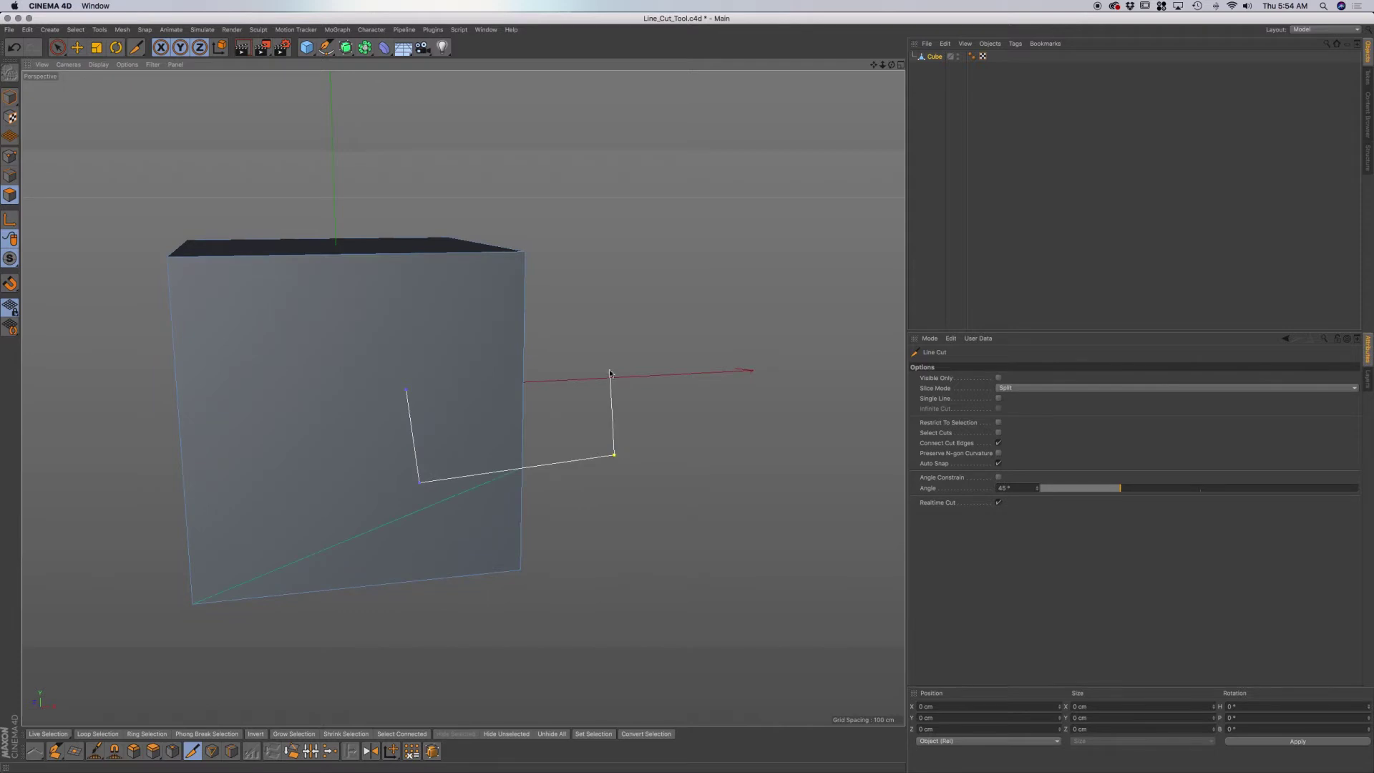
click(609, 343)
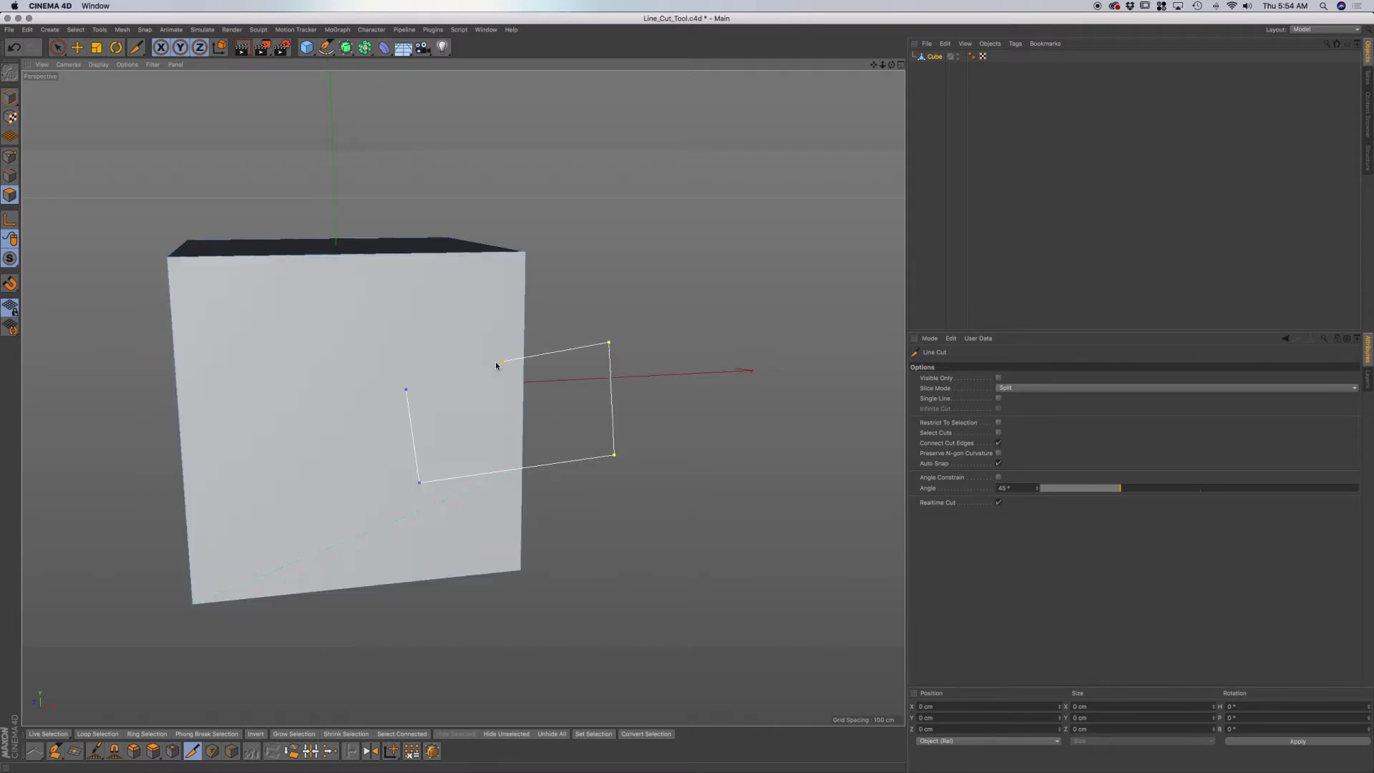
click(407, 391)
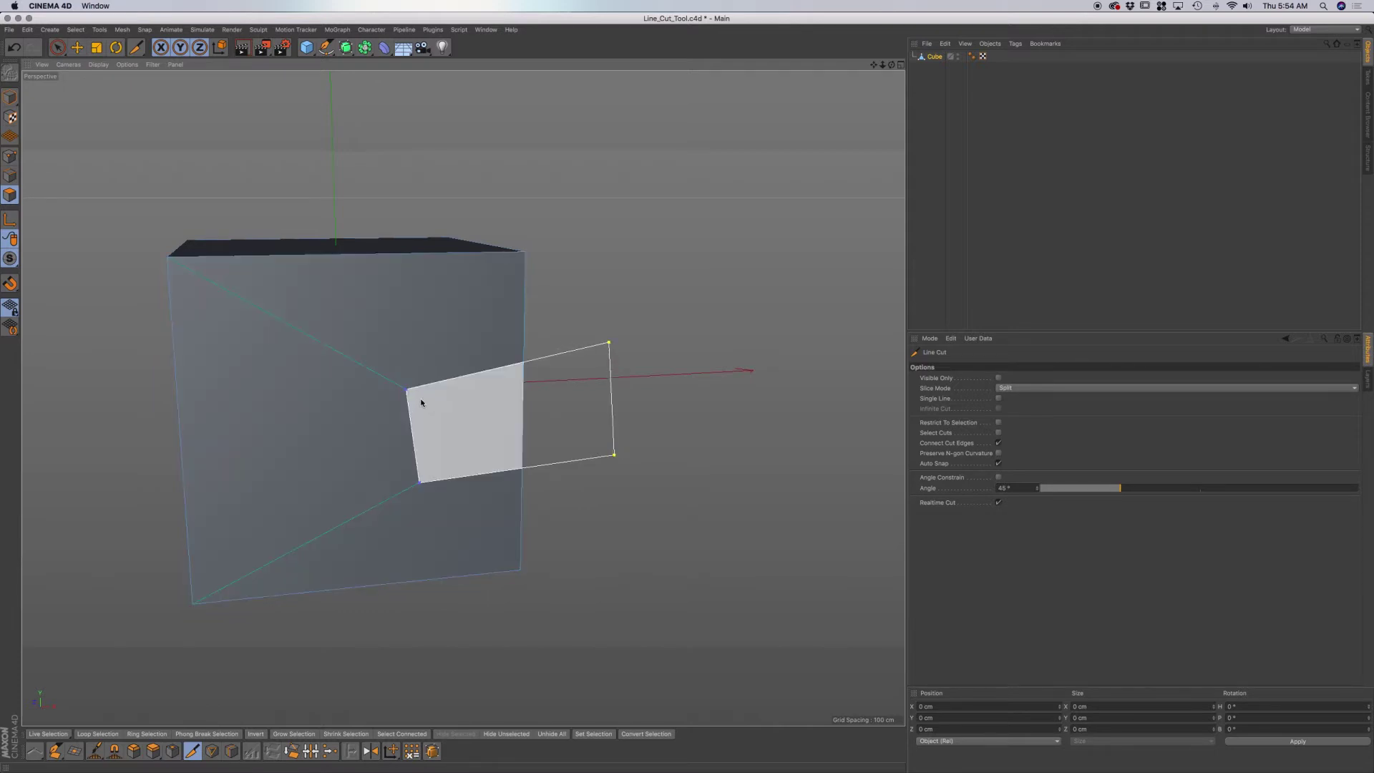
key(Escape)
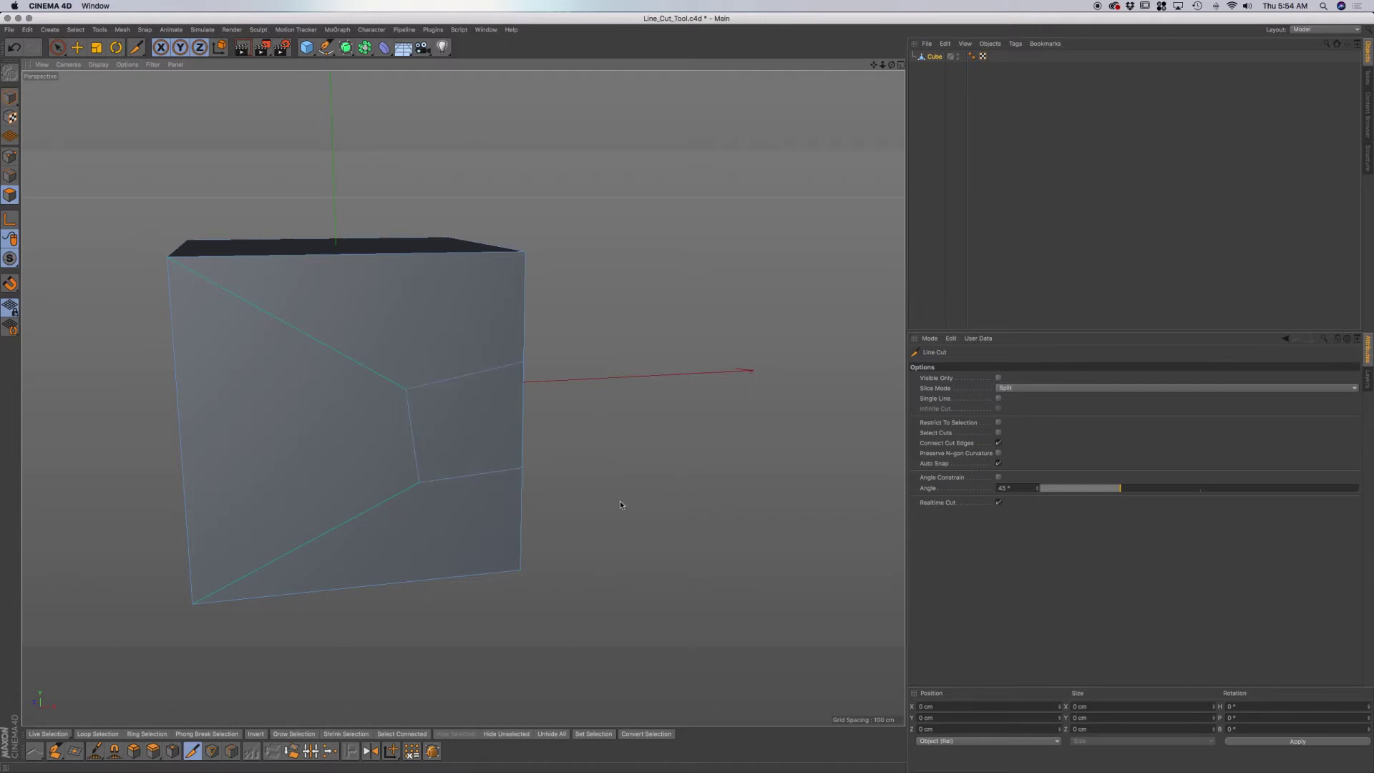
- Select all polygons of the cut-out band around the cube with Live Selection
alt+drag(595, 444, 635, 459)
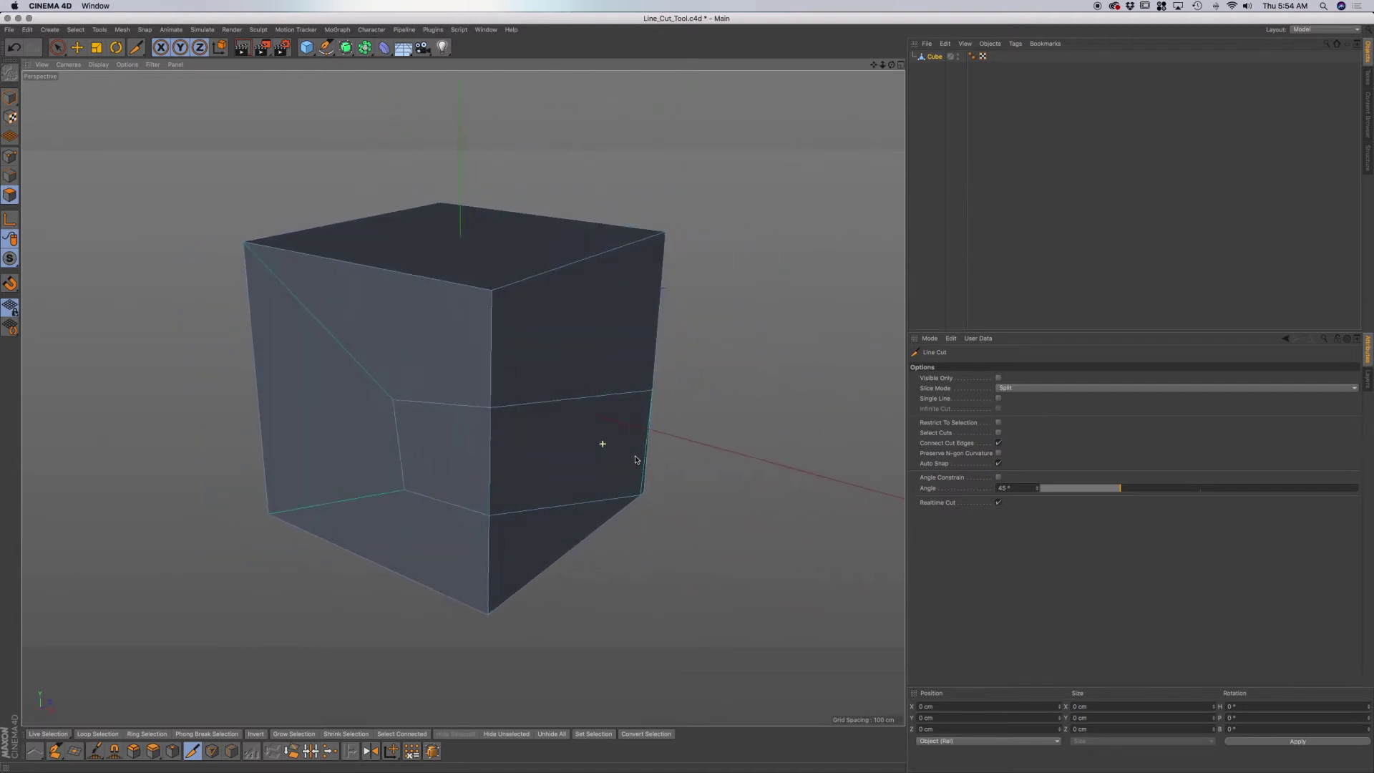
click(58, 48)
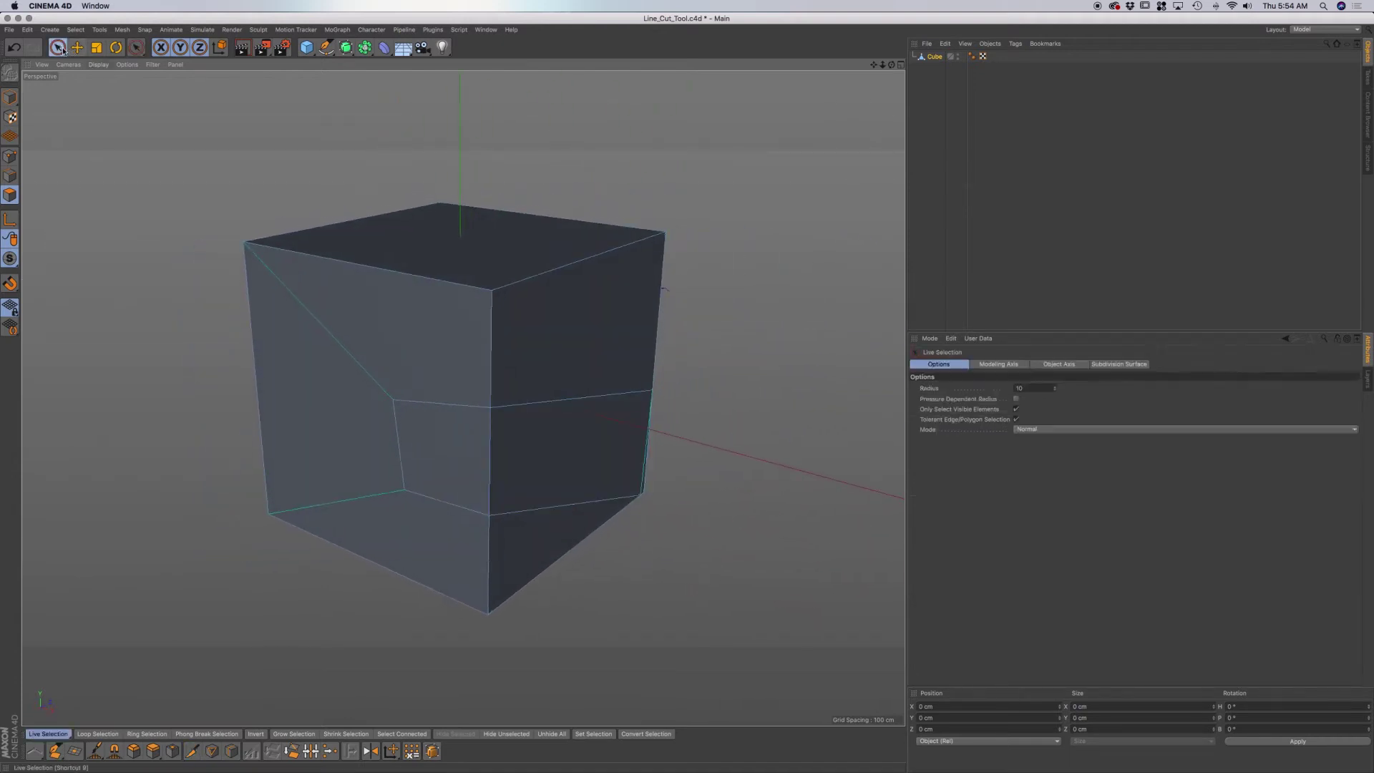
click(454, 438)
alt+drag(453, 437, 366, 425)
shift+click(739, 551)
mouse_move(739, 552)
alt+mouse_down()
mouse_move(735, 435)
mouse_move(751, 562)
alt+mouse_up()
click(753, 577)
shift+click(736, 562)
alt+drag(653, 570, 775, 629)
shift+click(475, 475)
- Pull the selected split-off polygons out of the cube along the X axis
drag(674, 526, 747, 492)
alt+drag(661, 557, 603, 555)
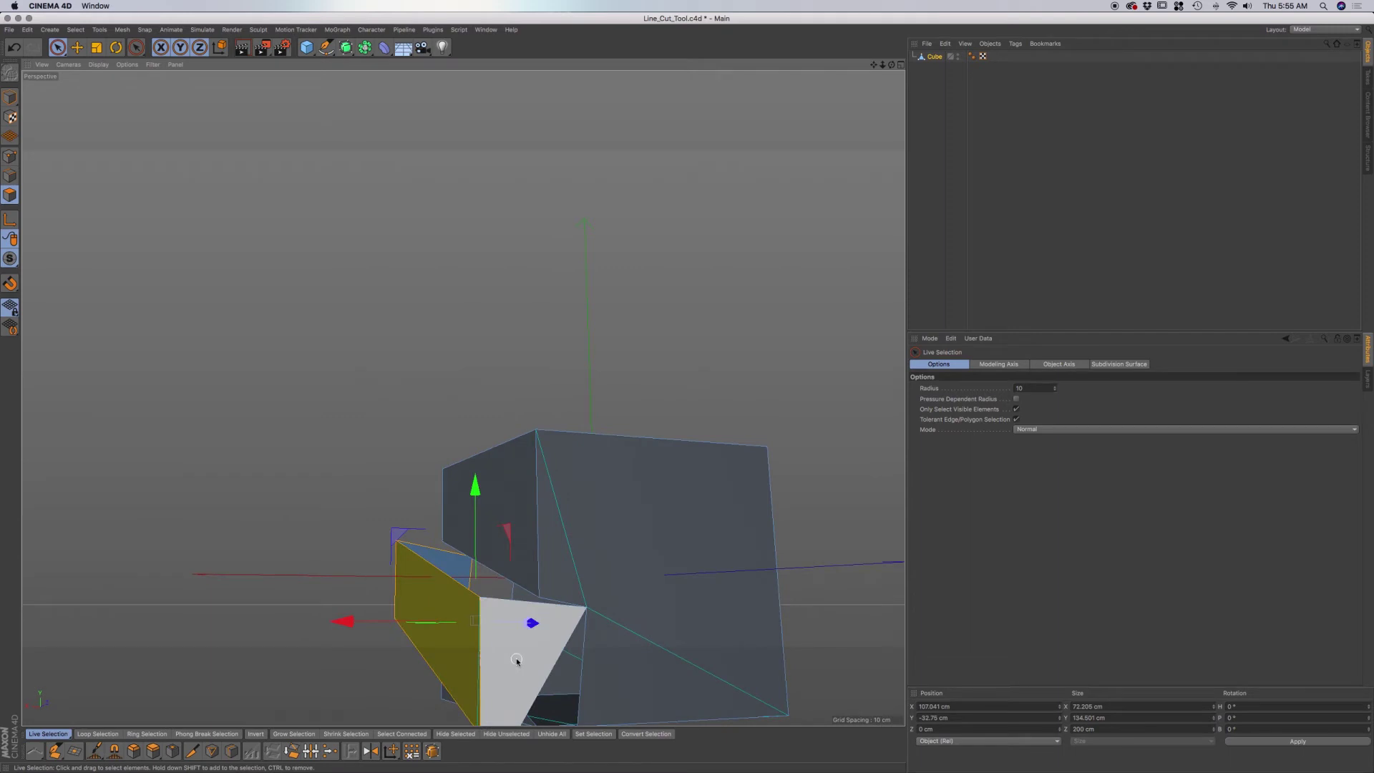
key(super+z)
alt+drag(572, 643, 565, 594)
drag(453, 567, 698, 522)
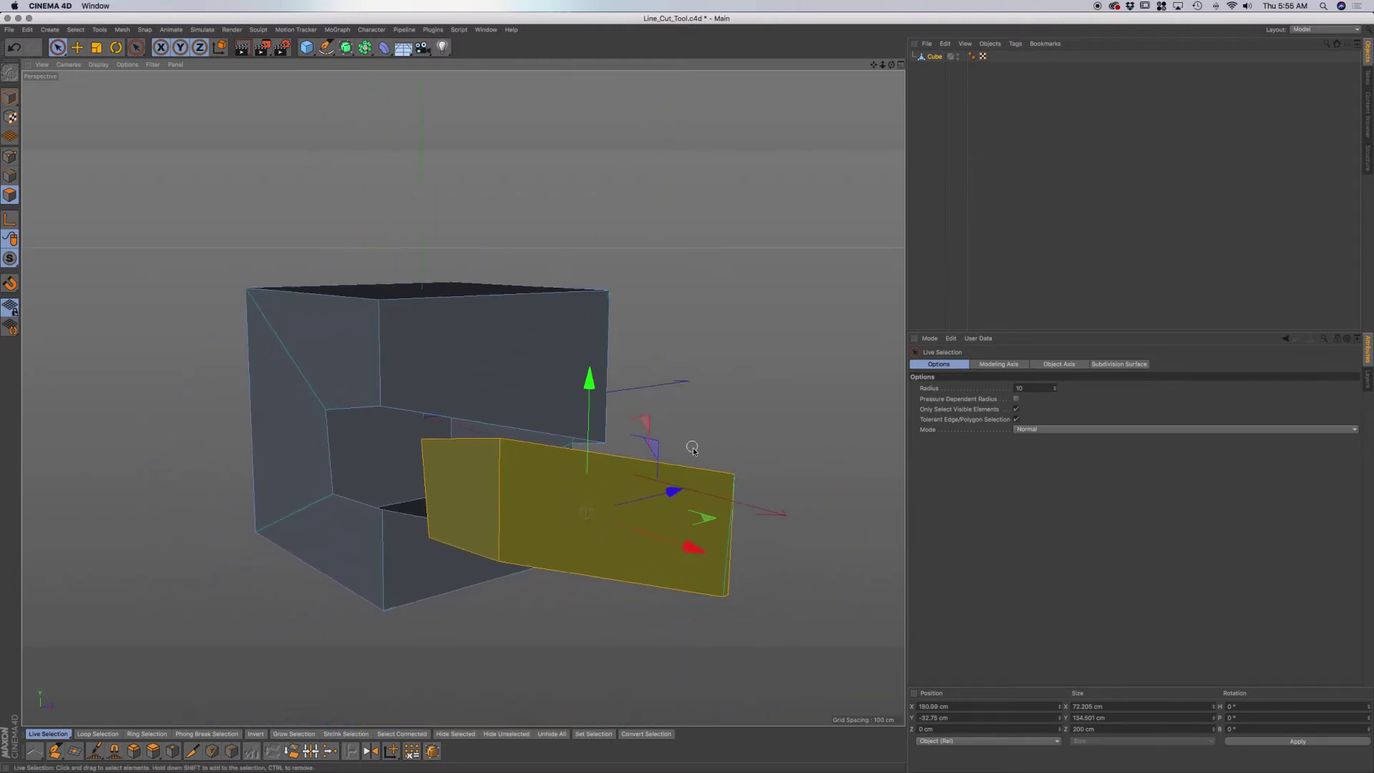
- Undo the polygon move, the selections and the four-sided cut to restore the uncut cube
key(super+z)
key(super+z)
key(super+z)
key(super+z)
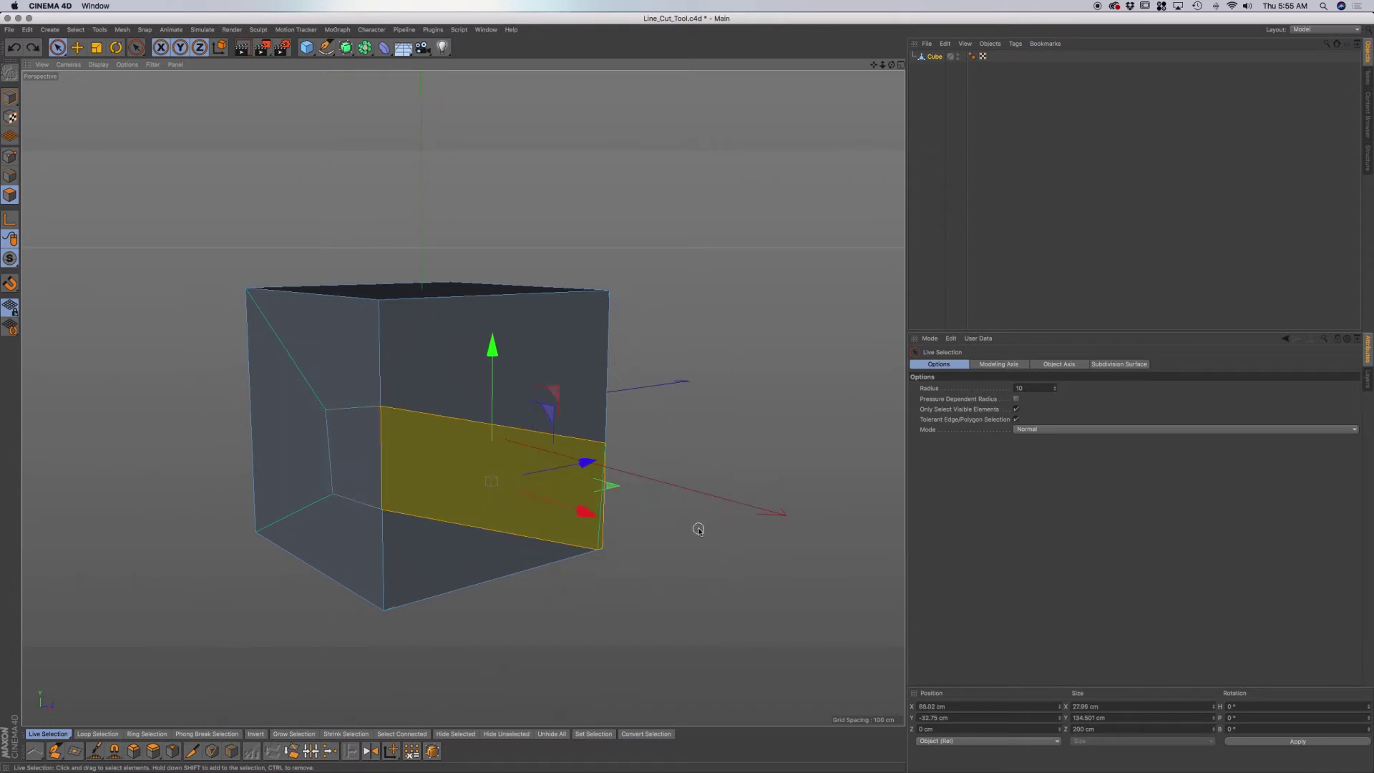
key(super+z)
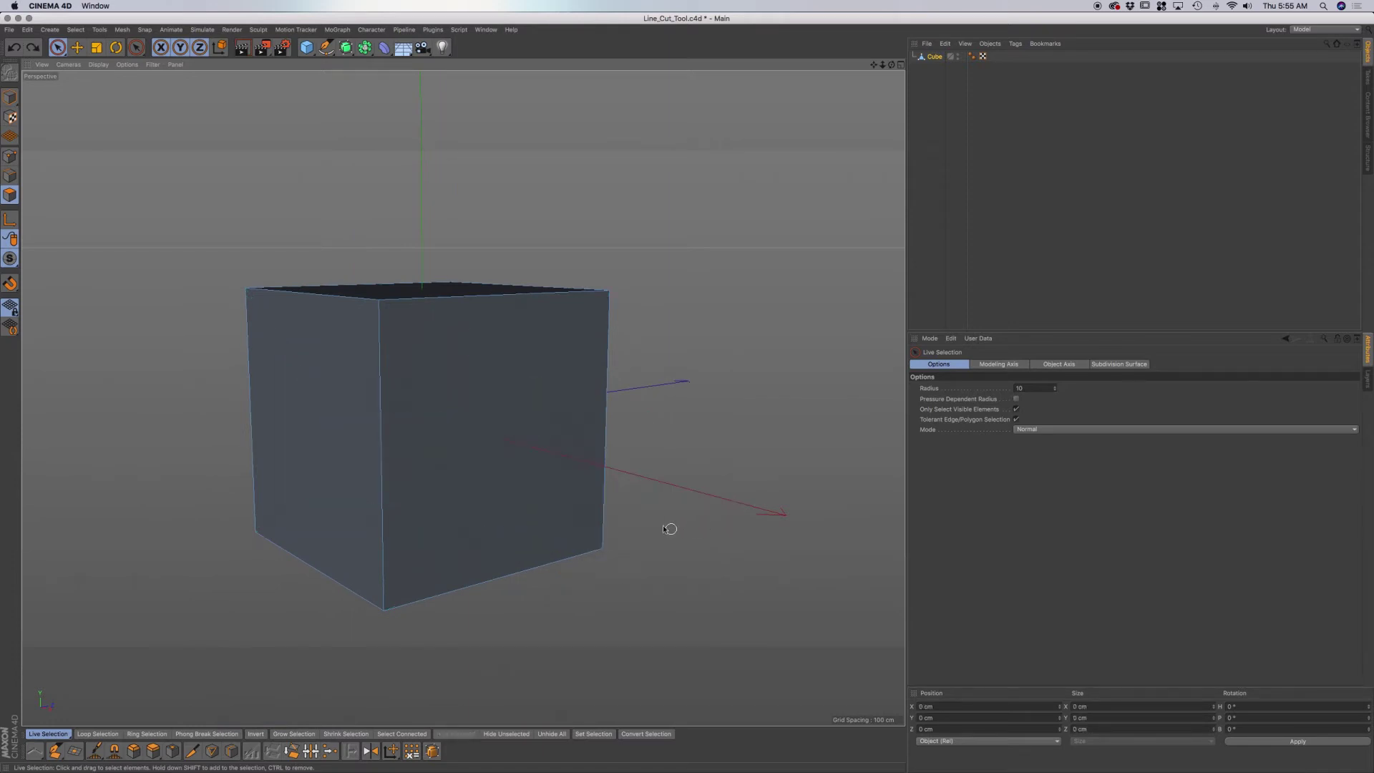
- Use Line Cut in Split mode to cut a small closed rectangle overlapping the front face's vertical edge near its lower corner
alt+drag(430, 466, 582, 466)
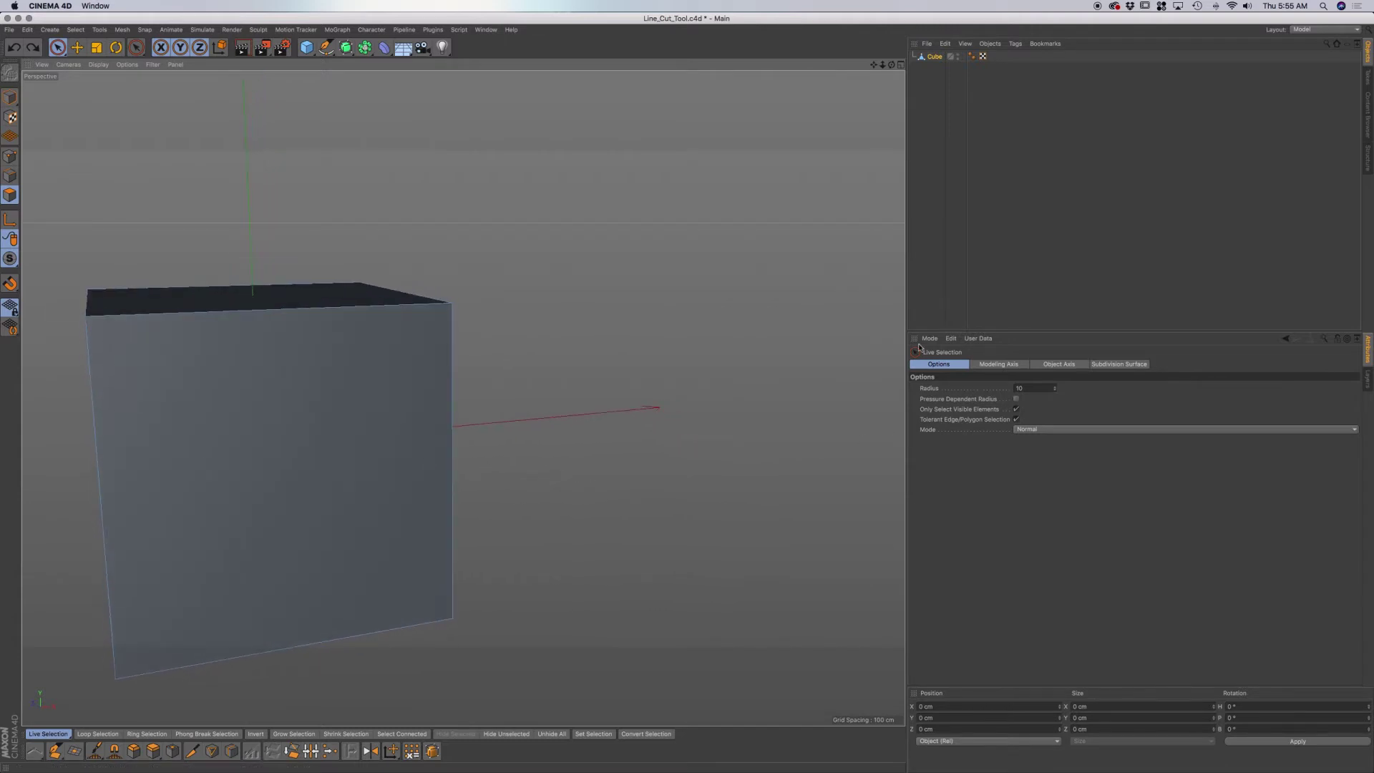
key(k)
key(k)
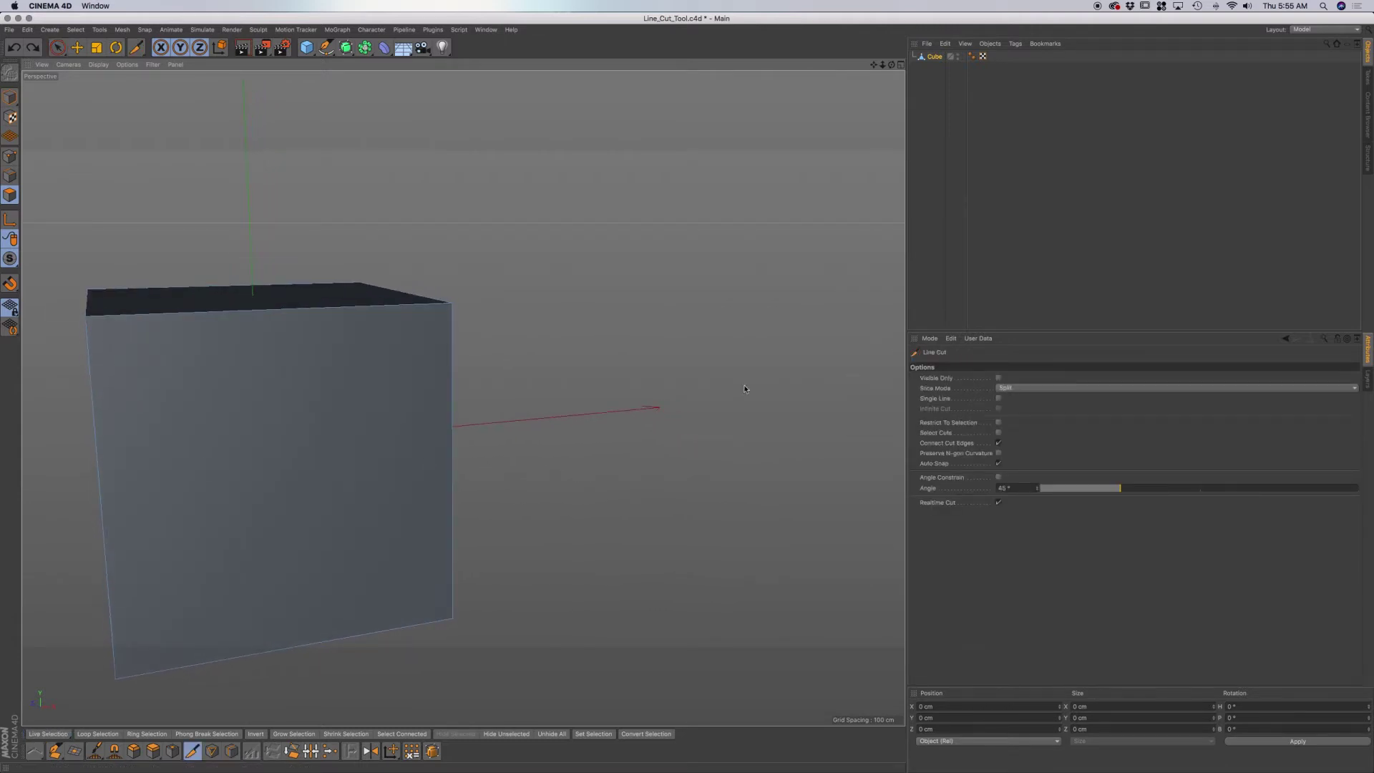
click(489, 471)
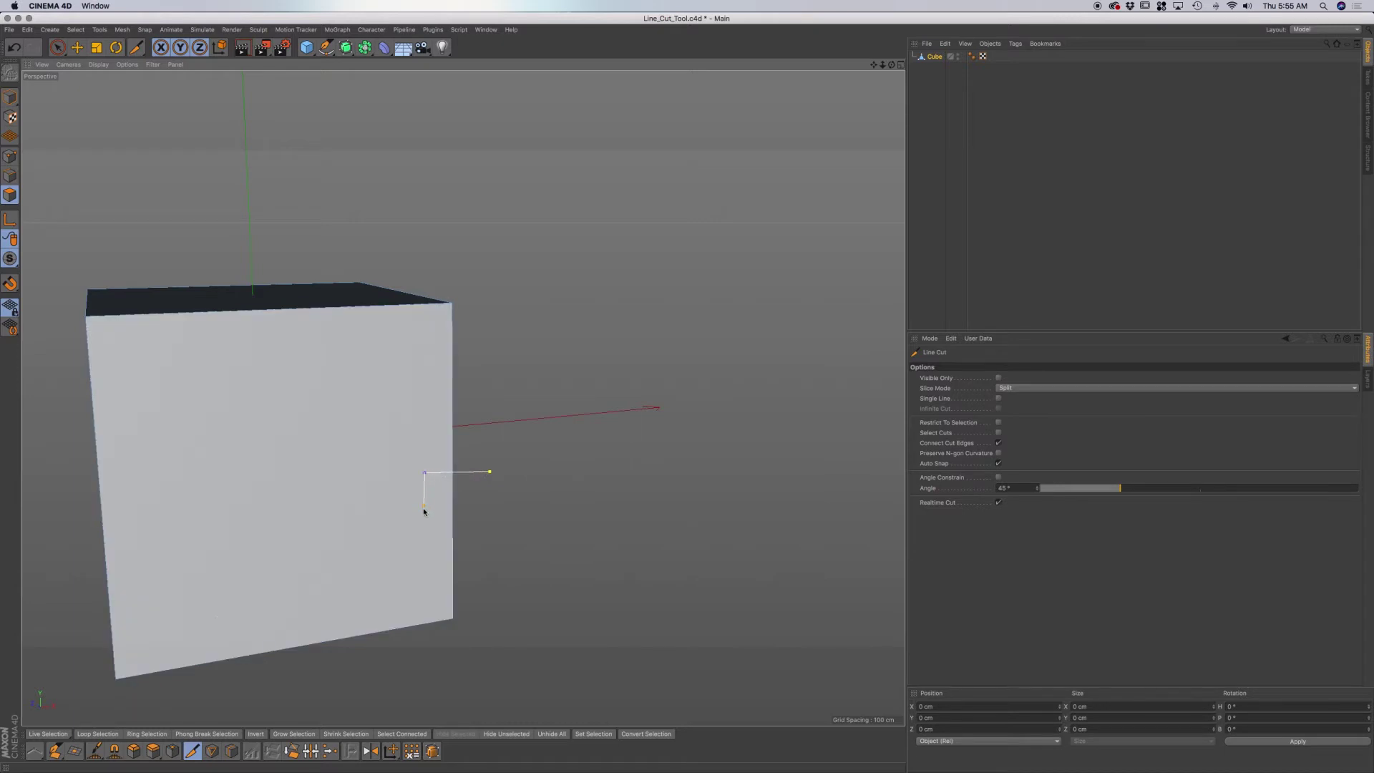
click(425, 554)
click(489, 550)
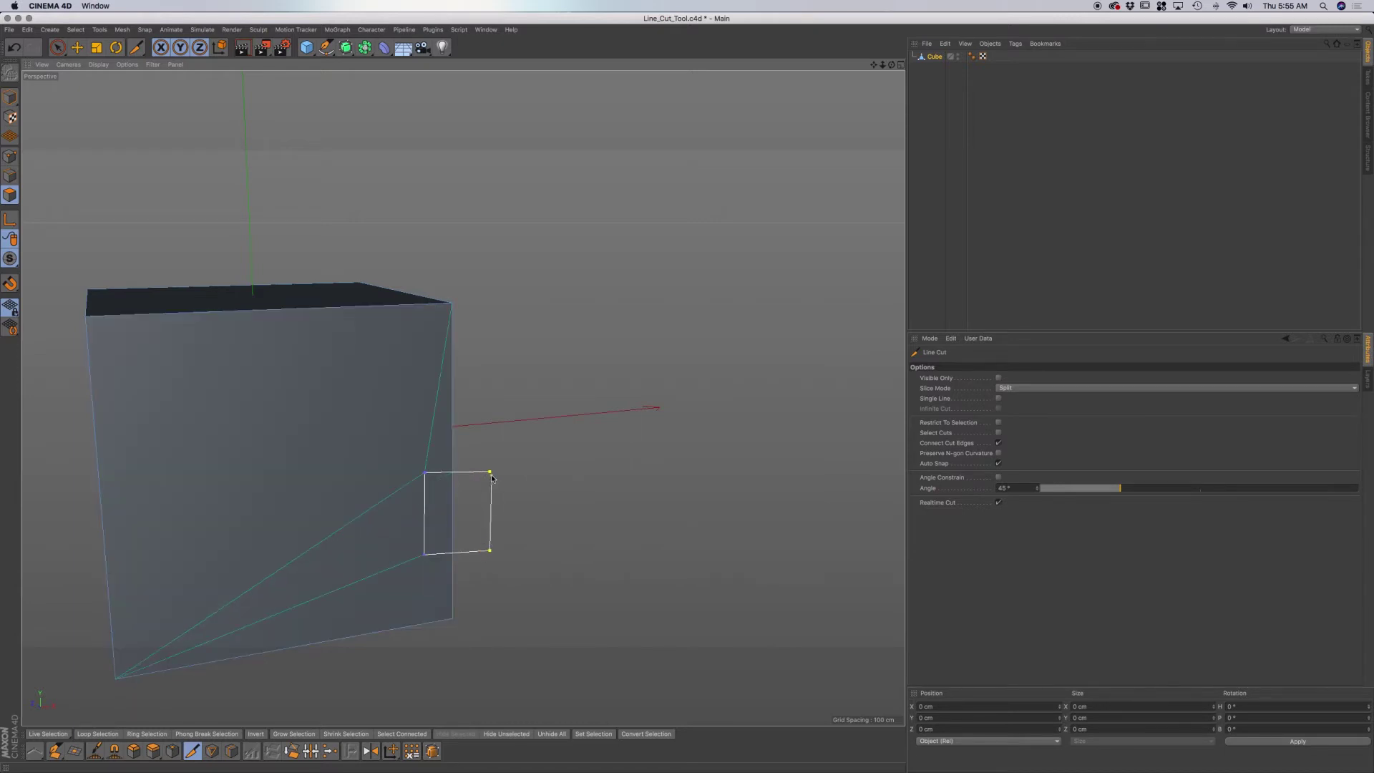
key(Escape)
- Select the two split-off polygons on the cube's vertical edge with Live Selection and pull them outward along the X axis
alt+drag(367, 506, 368, 500)
alt+drag(432, 553, 331, 334)
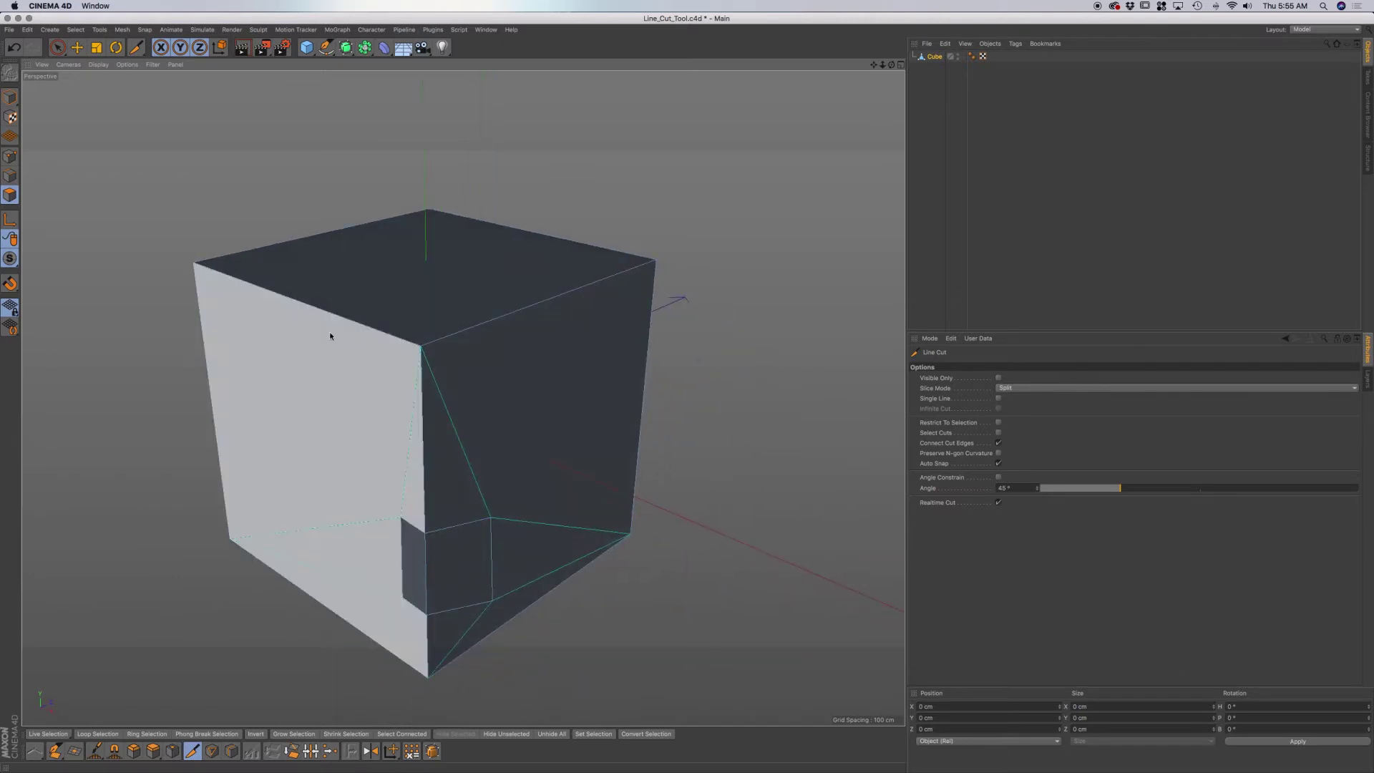
click(58, 48)
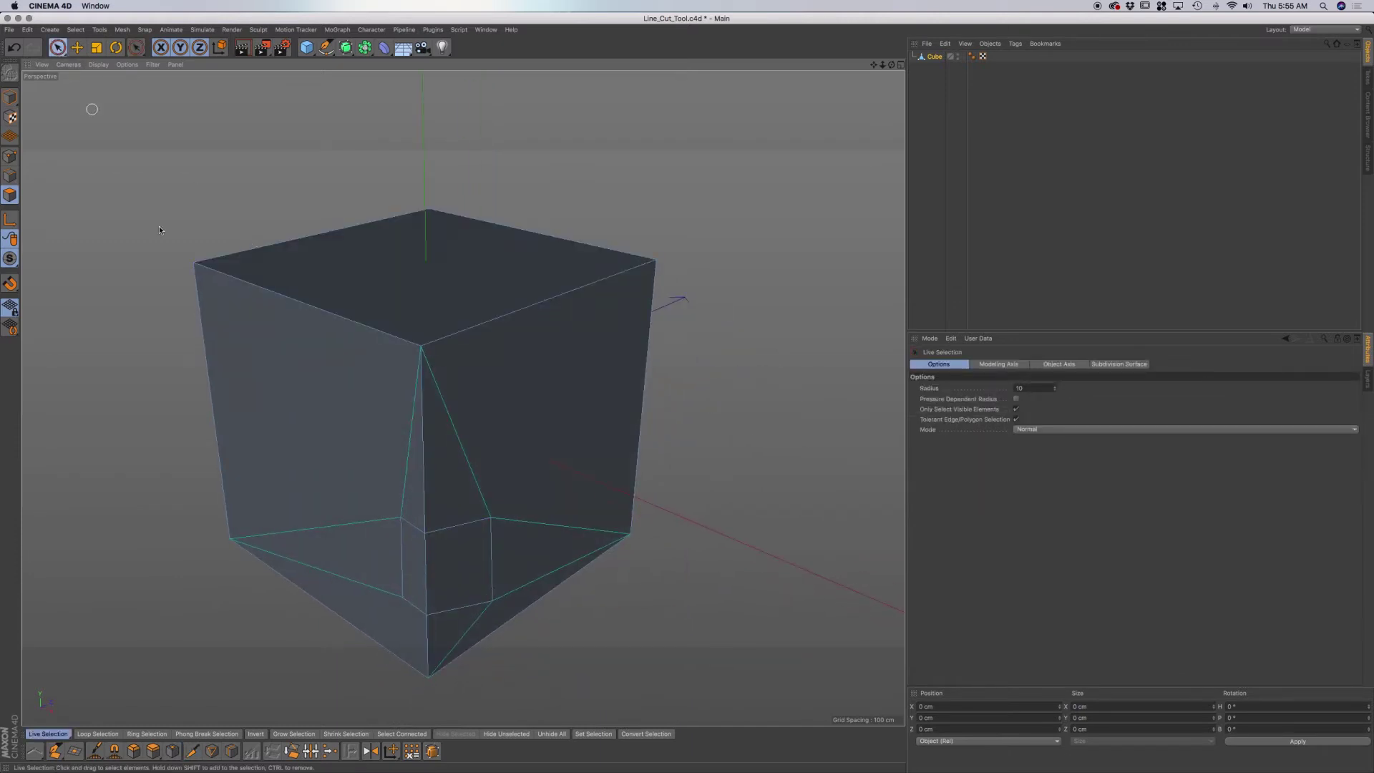
click(446, 565)
alt+drag(446, 565, 590, 578)
alt+drag(676, 590, 519, 588)
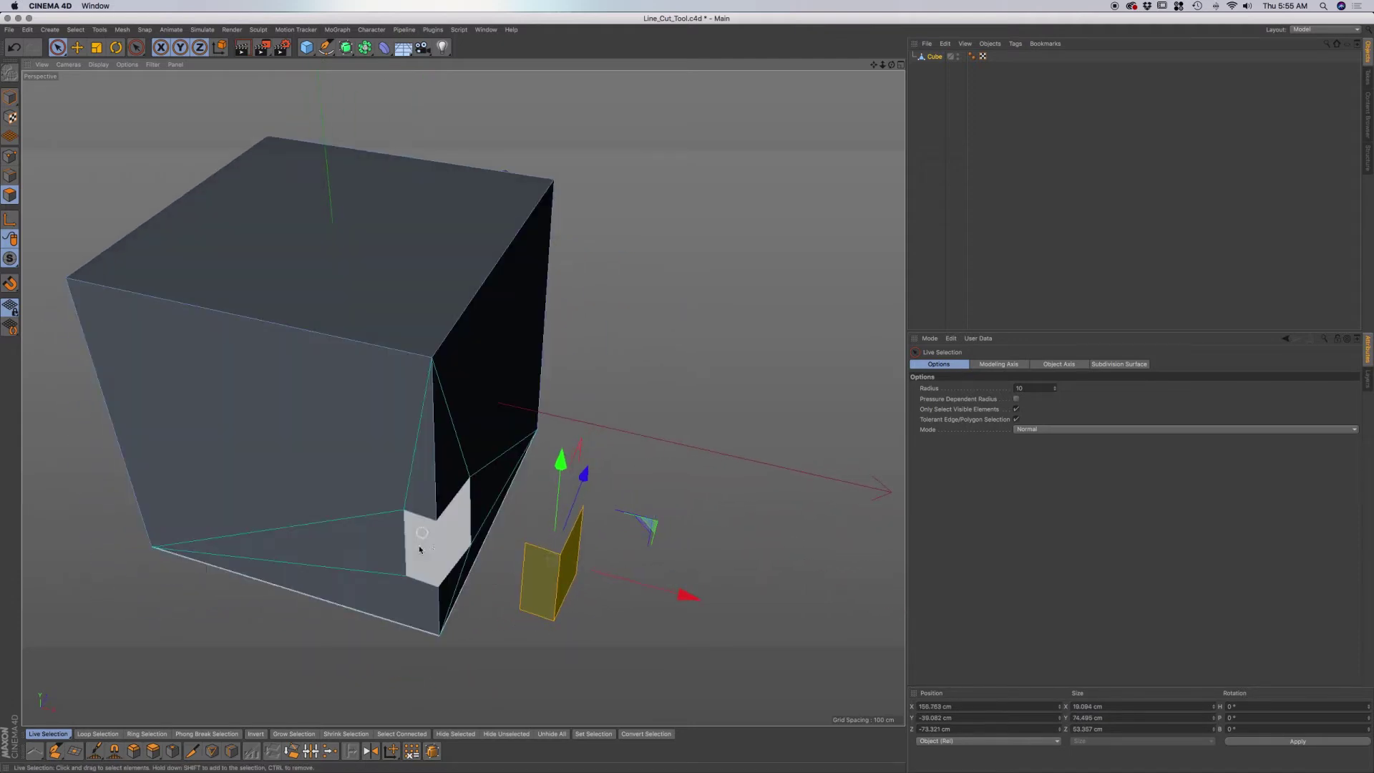
alt+drag(364, 406, 362, 401)
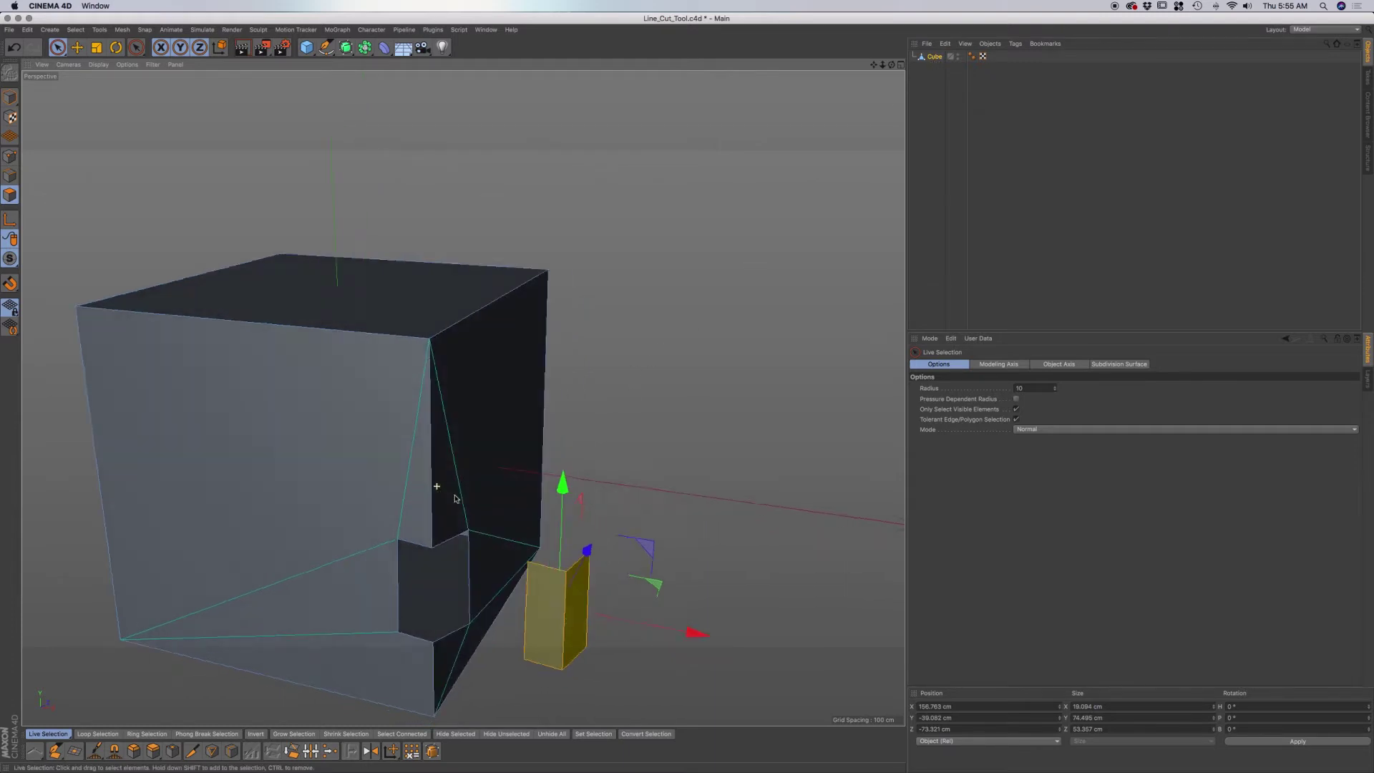
alt+drag(444, 490, 591, 586)
- Slide the pulled-out polygons back toward the cube along X, and undo back to the uncut cube
click(556, 595)
drag(685, 603, 560, 600)
key(super+z)
key(super+shift+z)
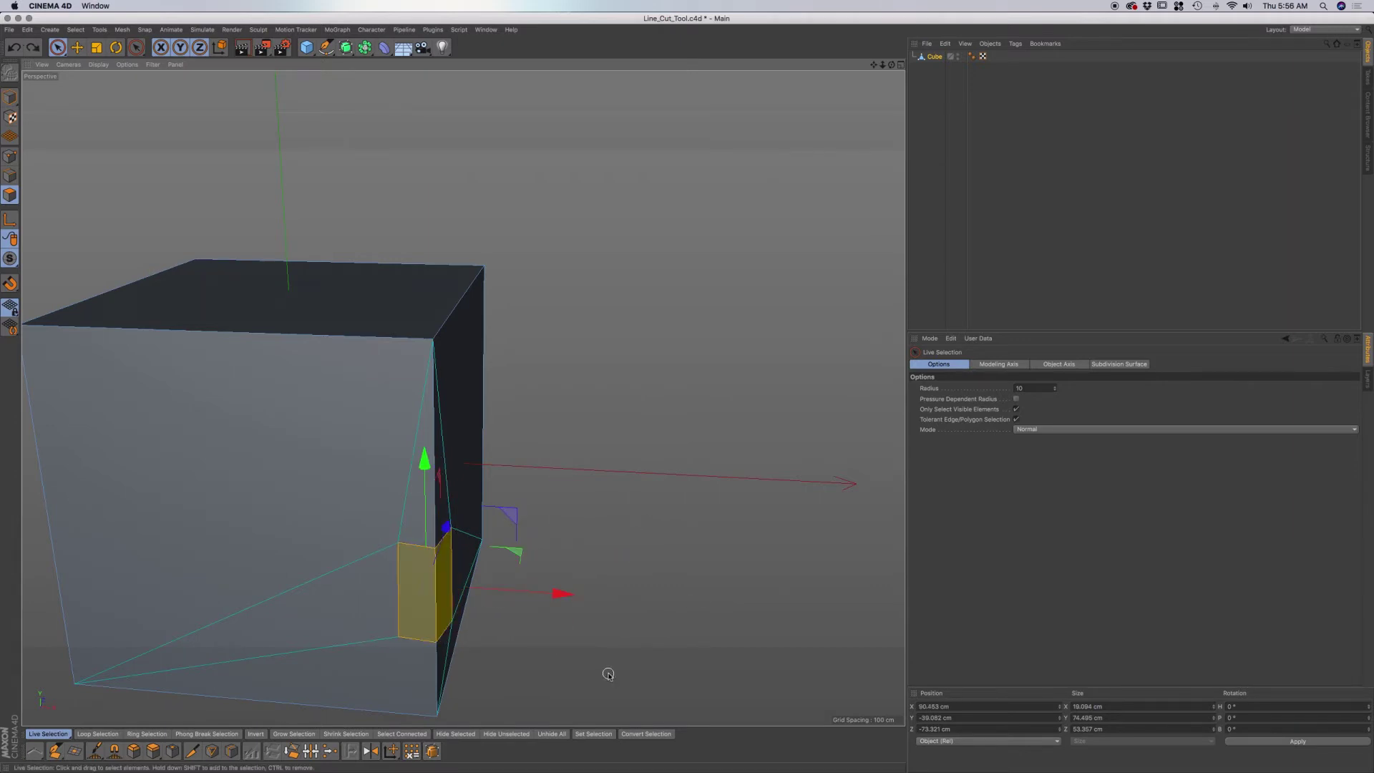
key(super+z)
key(super+z)
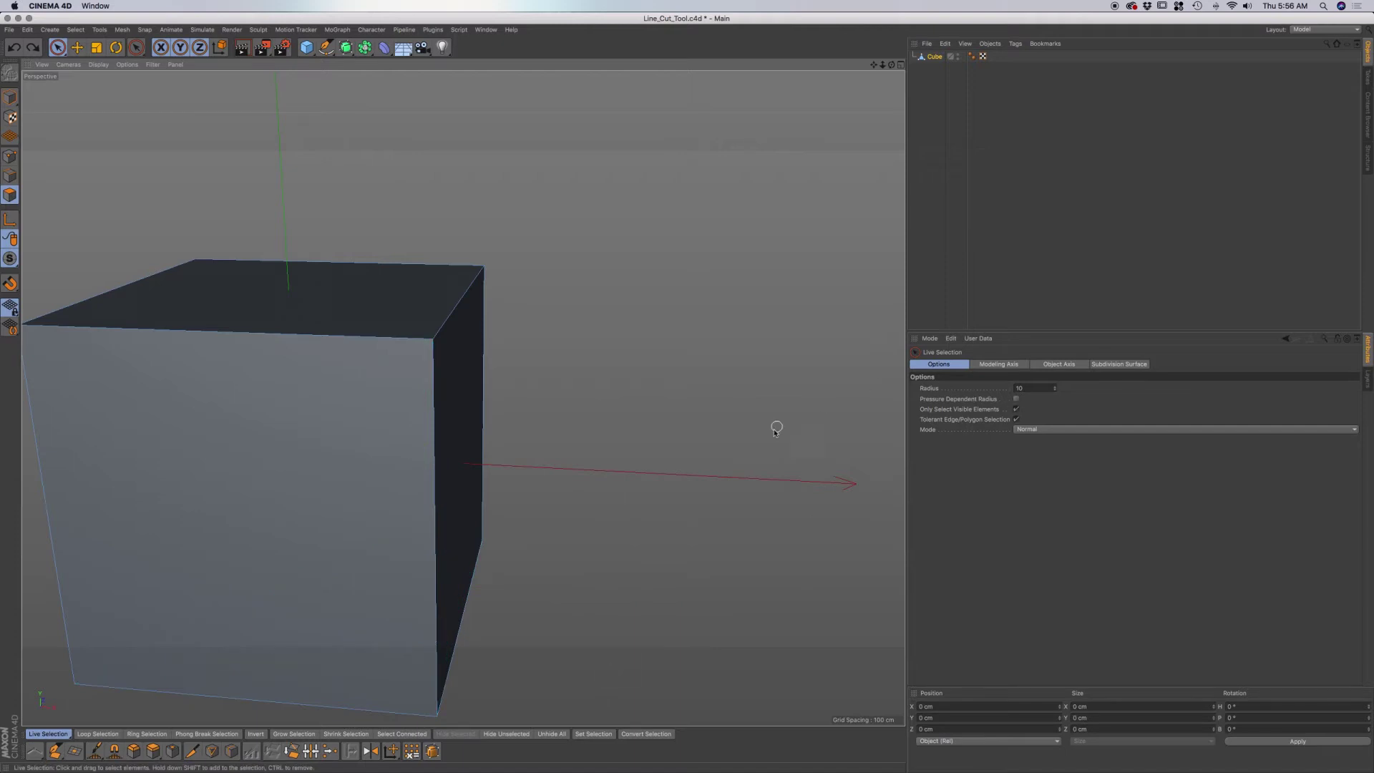
- Use Line Cut in Remove Part A mode to slice diagonally across the front face from left to right, and undo the cut
key(k)
key(k)
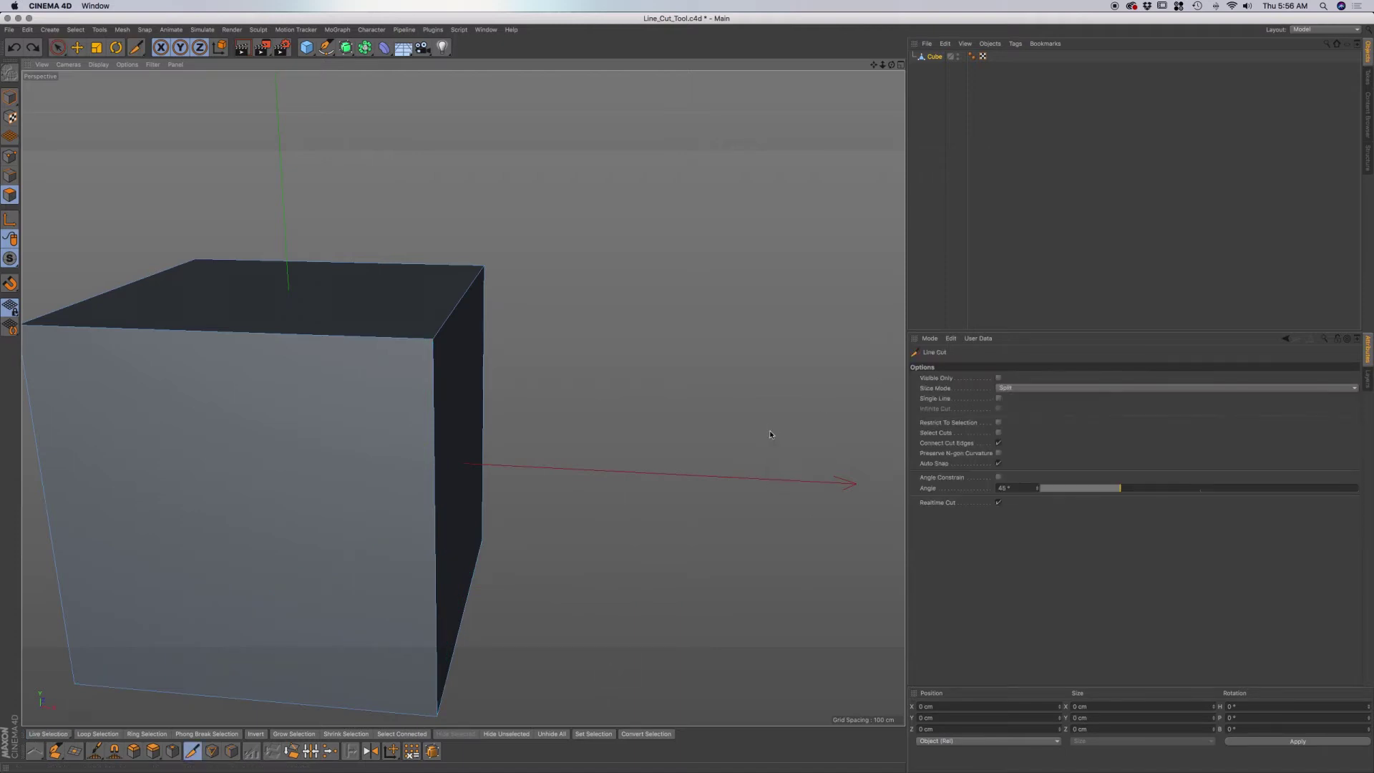
click(1000, 390)
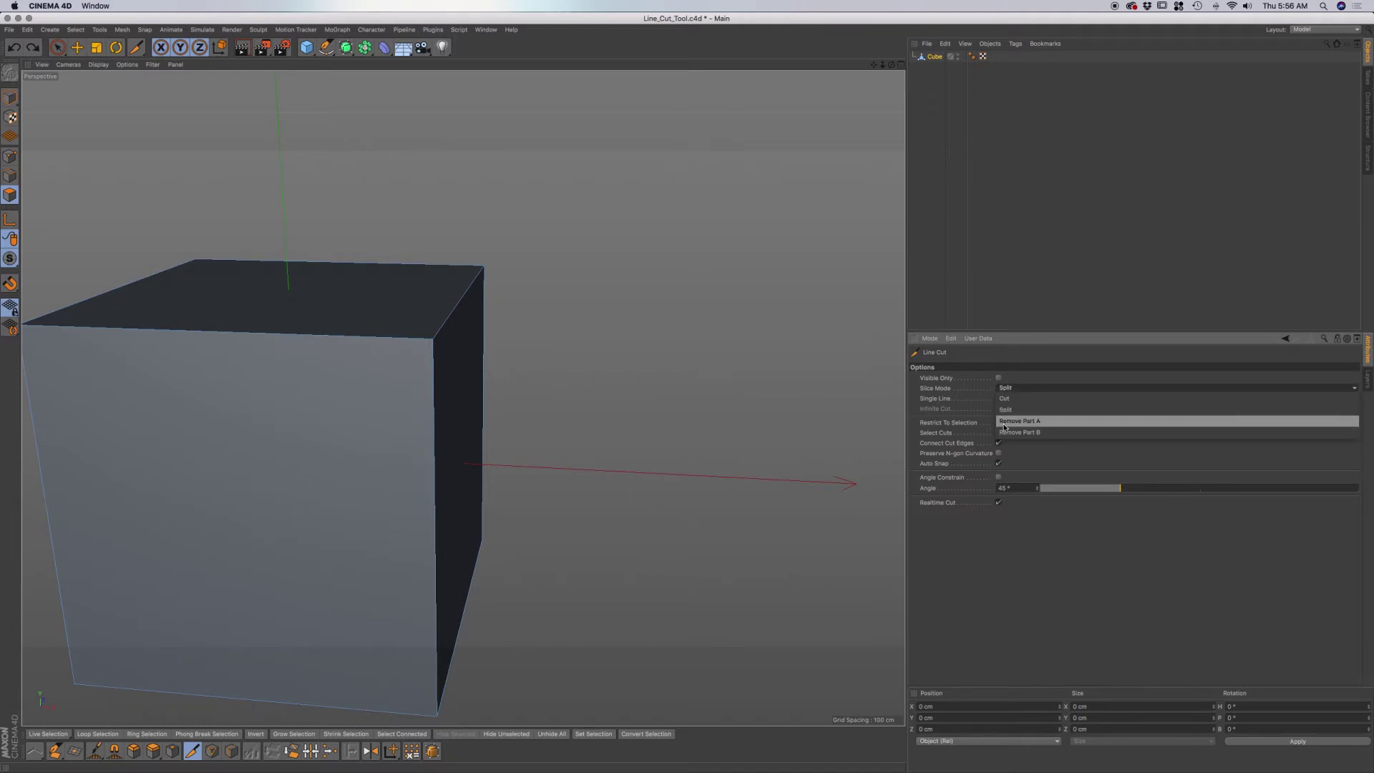
click(1005, 421)
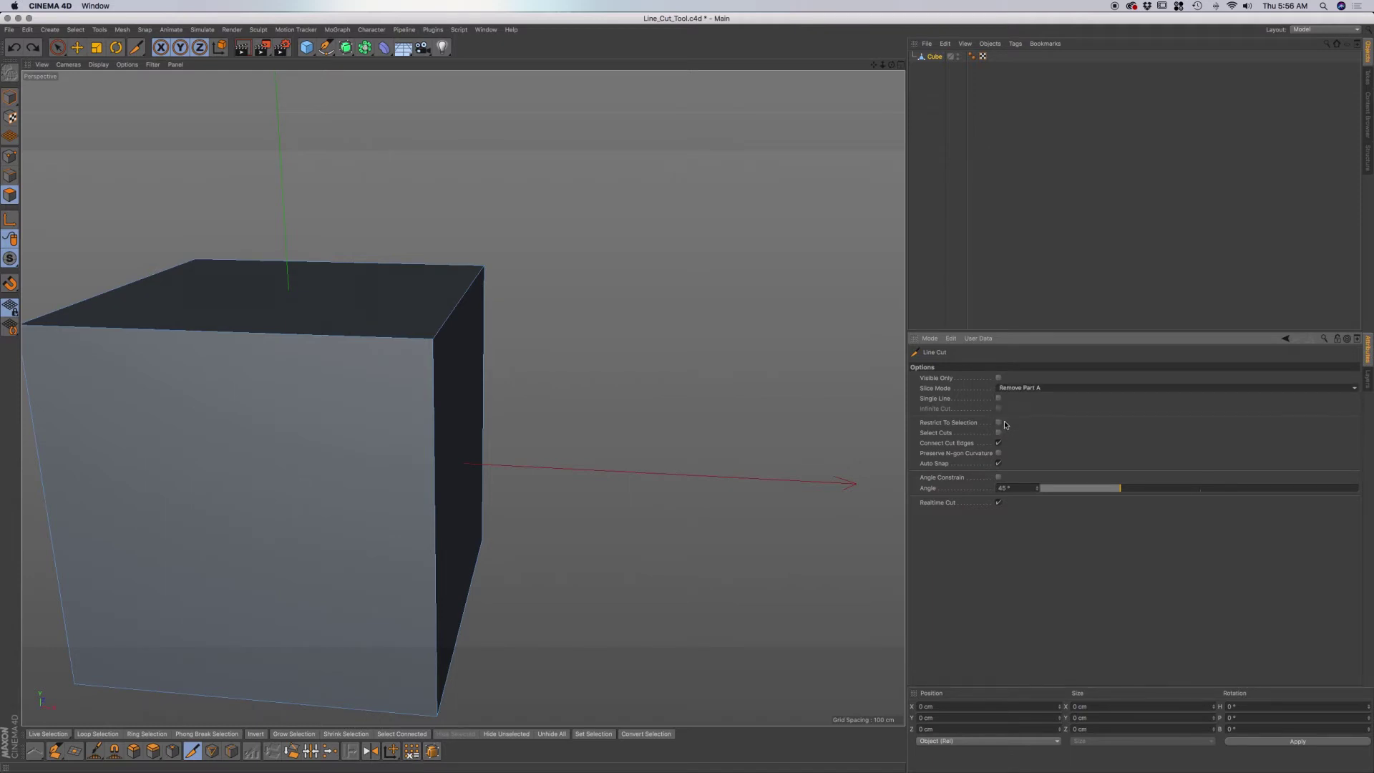
alt+drag(332, 424, 487, 395)
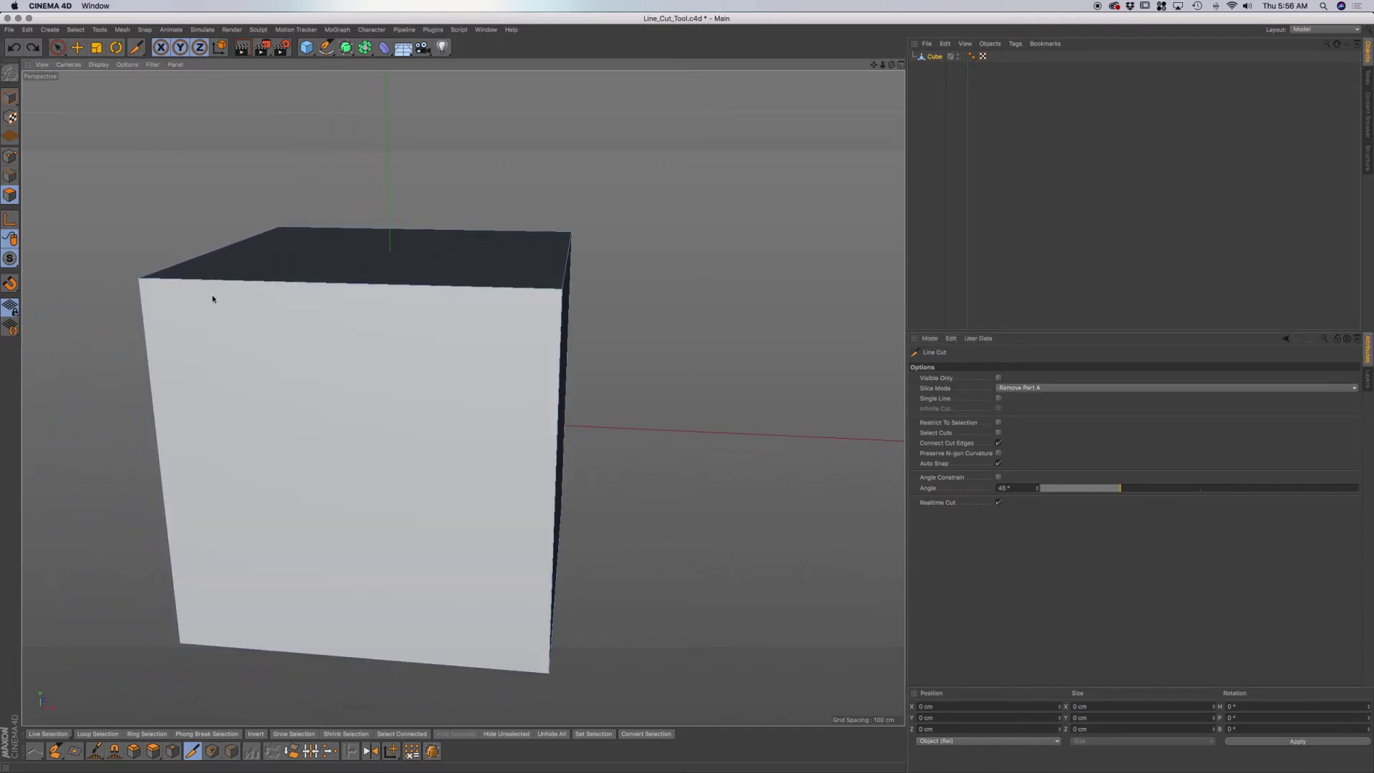
alt+drag(212, 299, 365, 314)
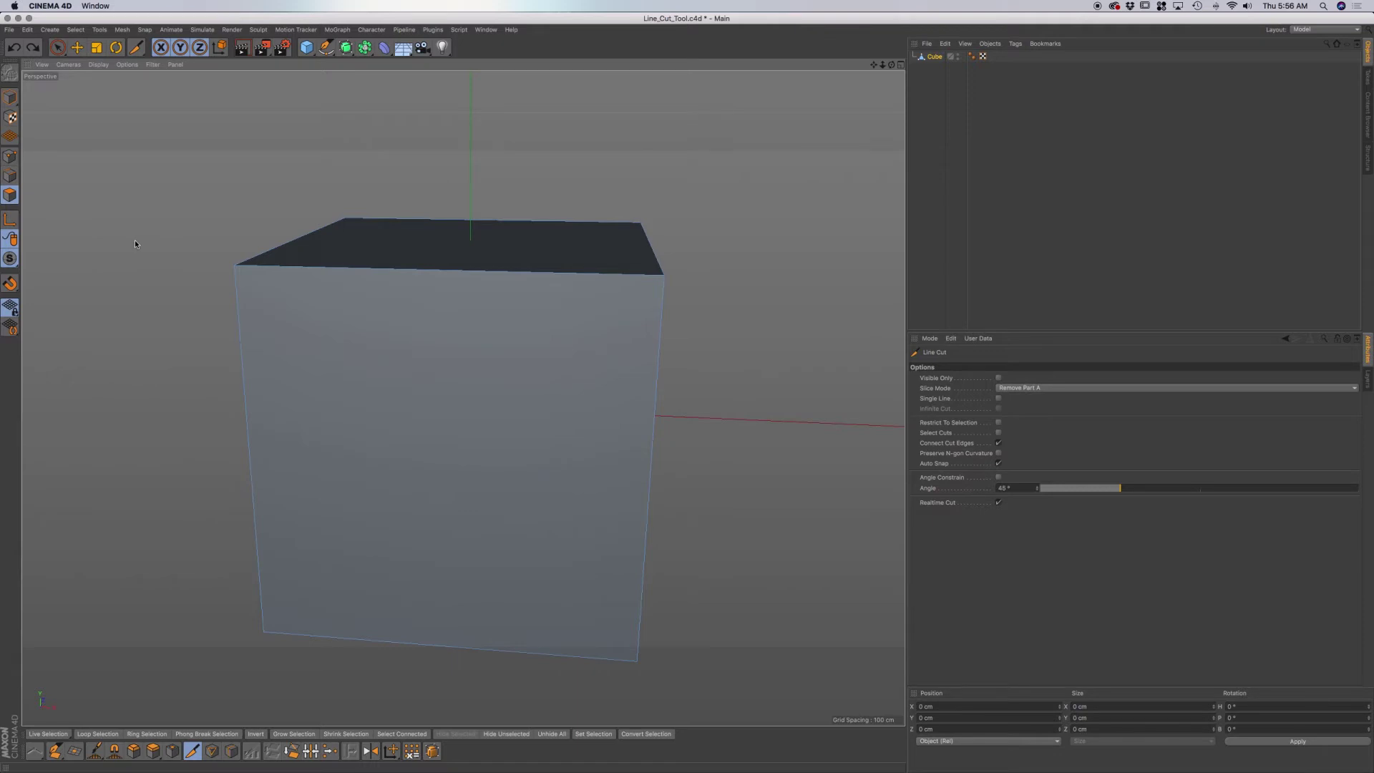
drag(163, 332, 775, 564)
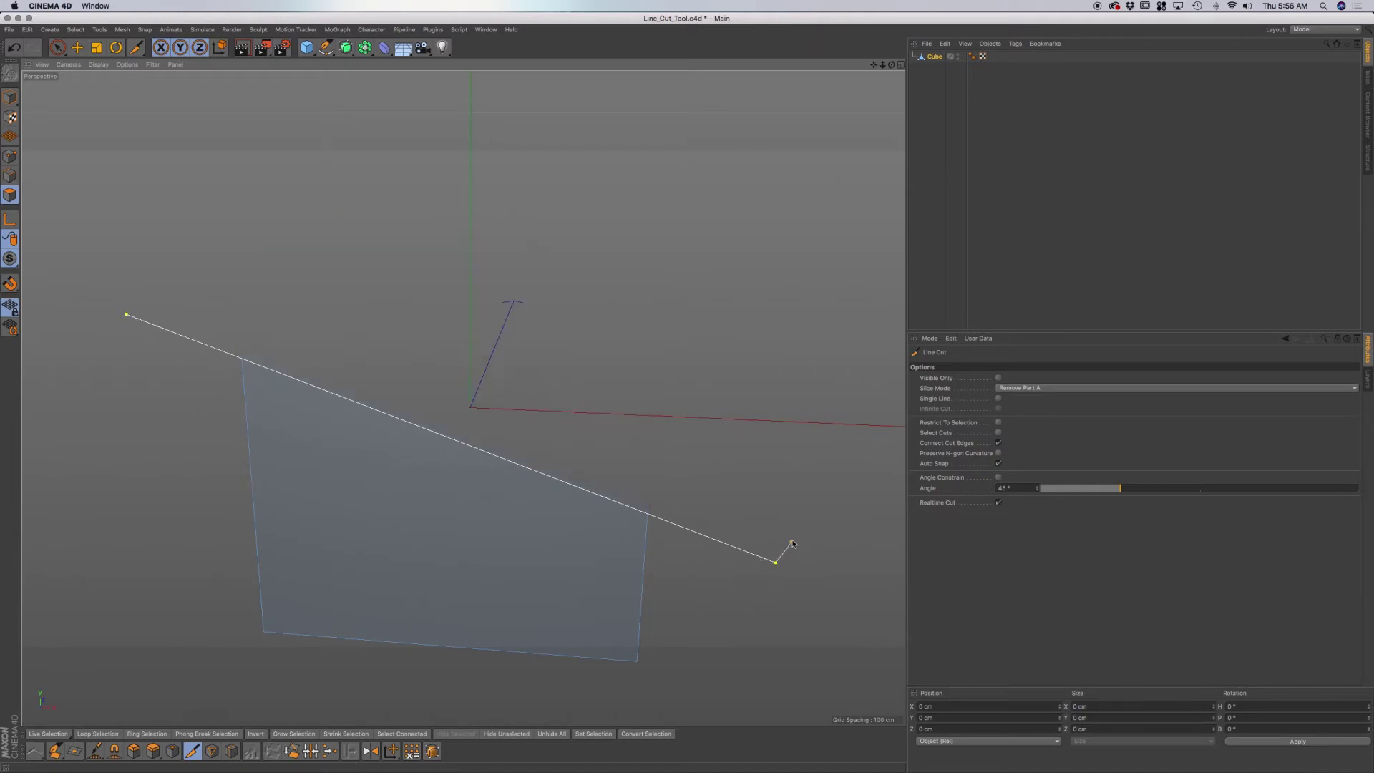
key(Escape)
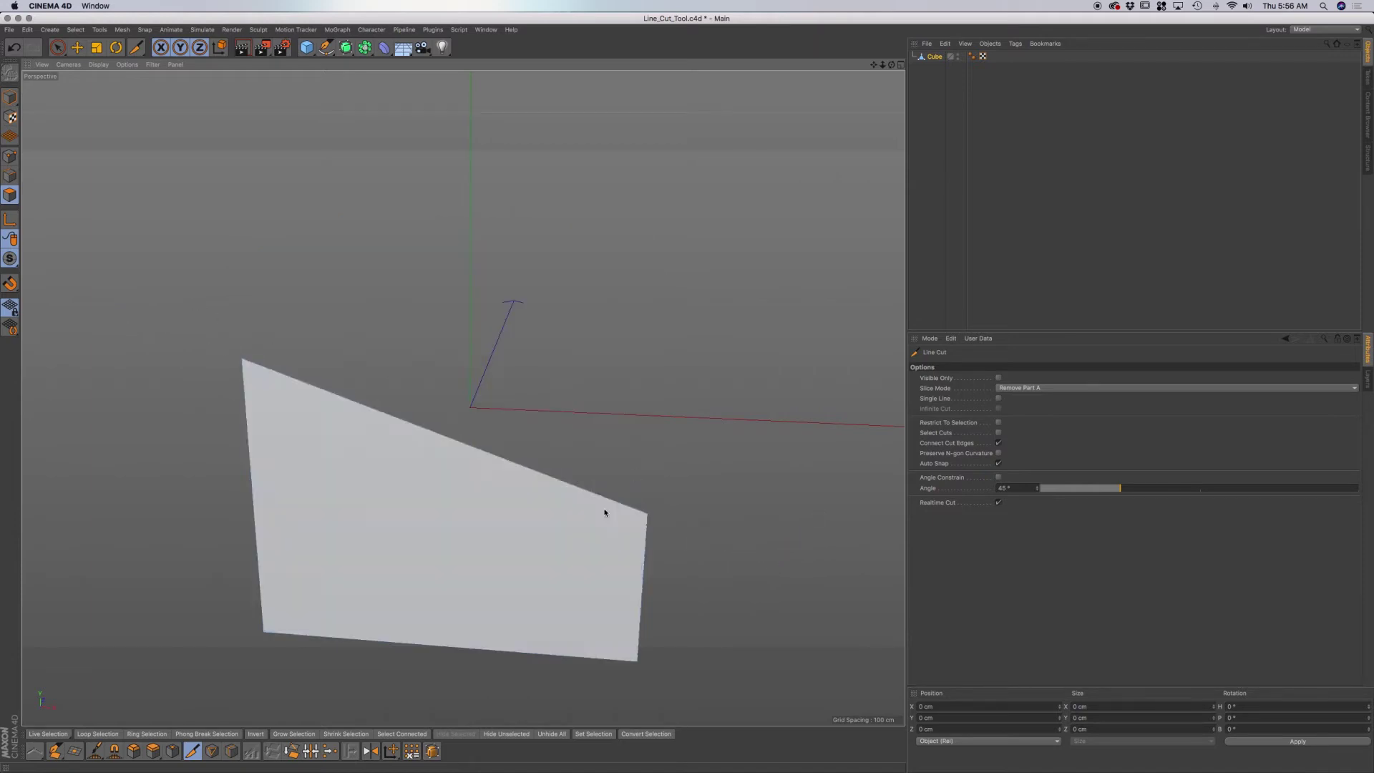
alt+drag(611, 466, 585, 441)
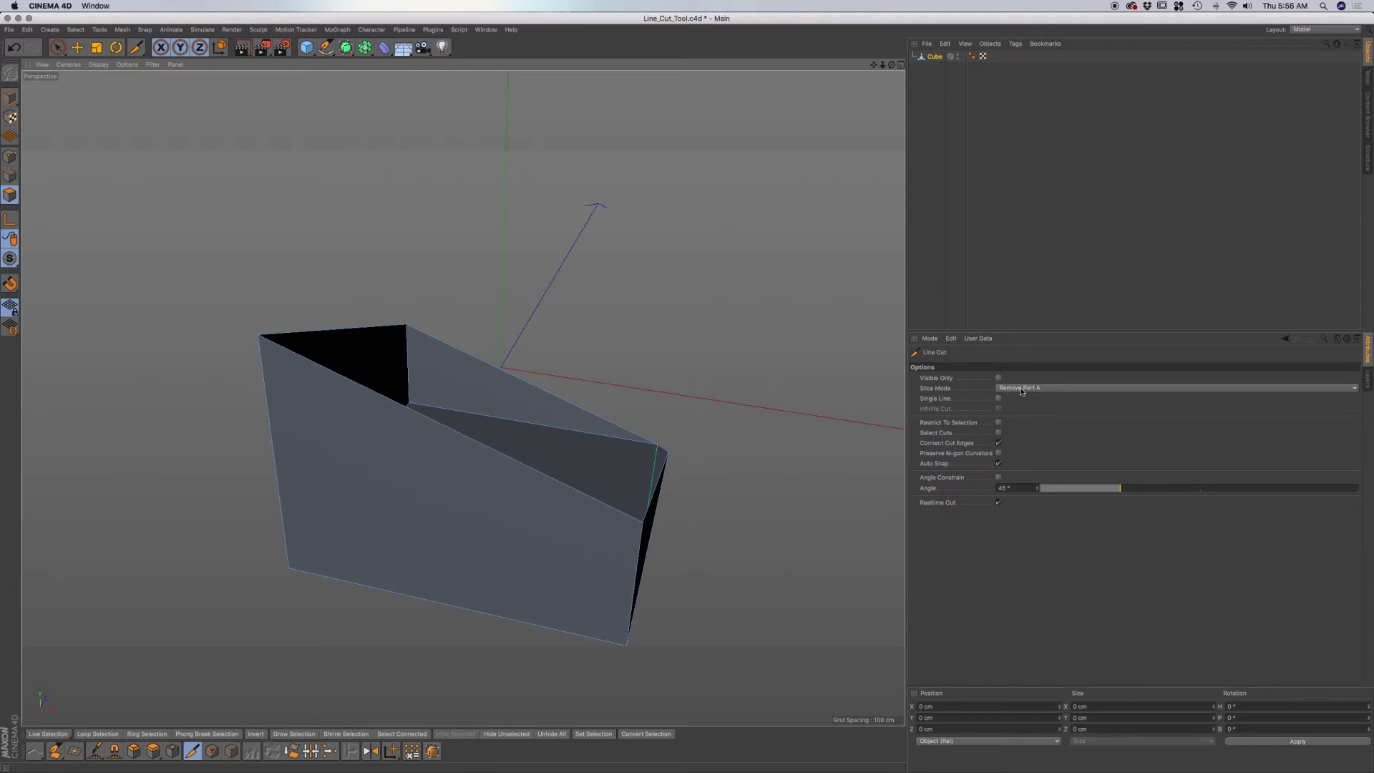
alt+drag(563, 502, 587, 494)
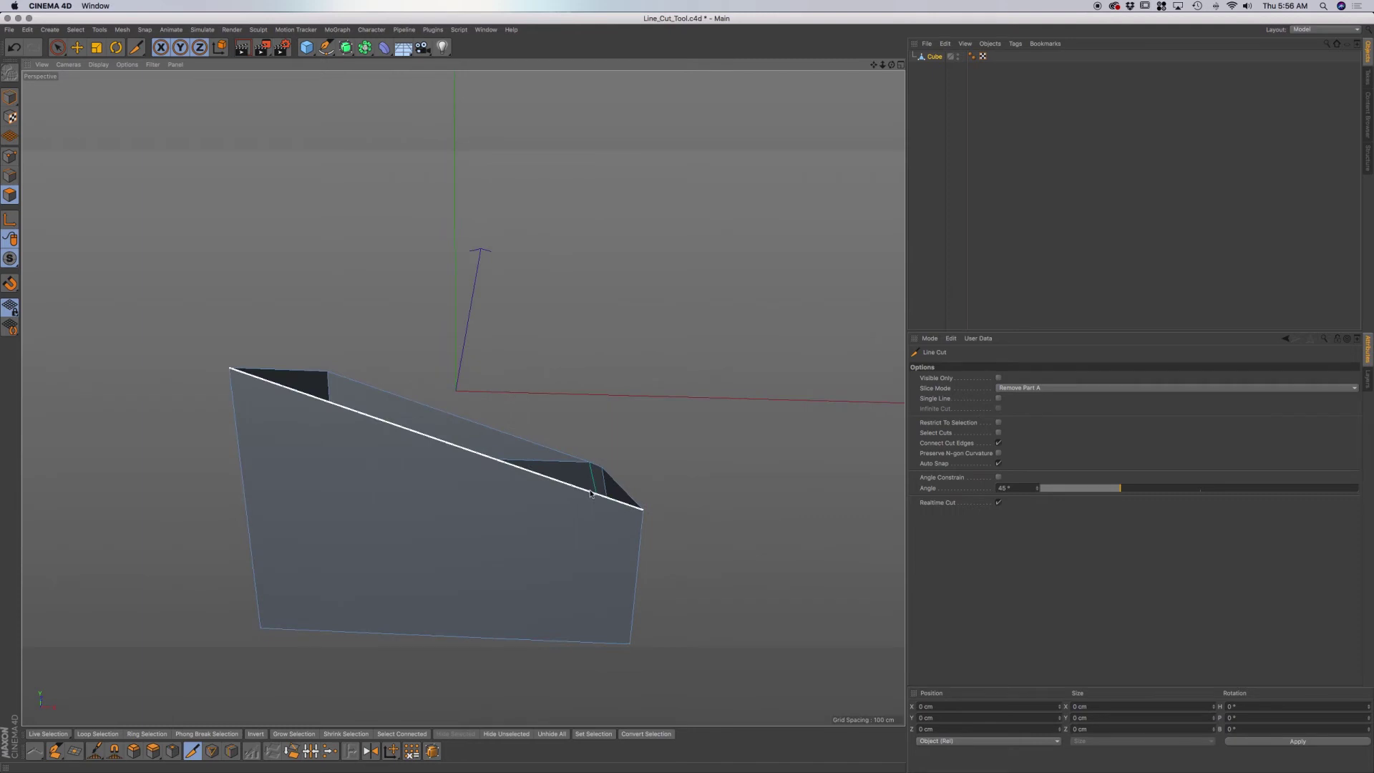
key(super+z)
- Slice diagonally across the front face from right to left with Remove Part A, and undo the cut
click(714, 492)
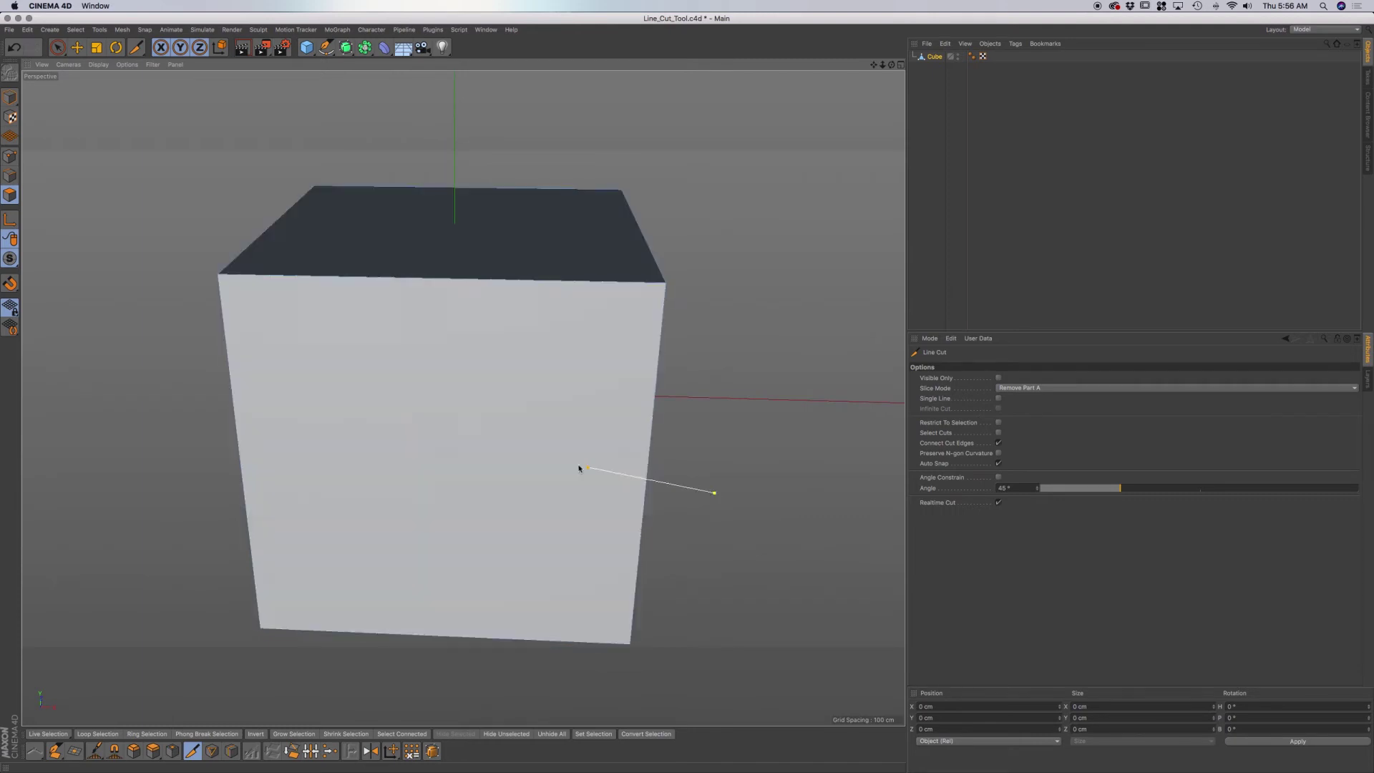
click(158, 380)
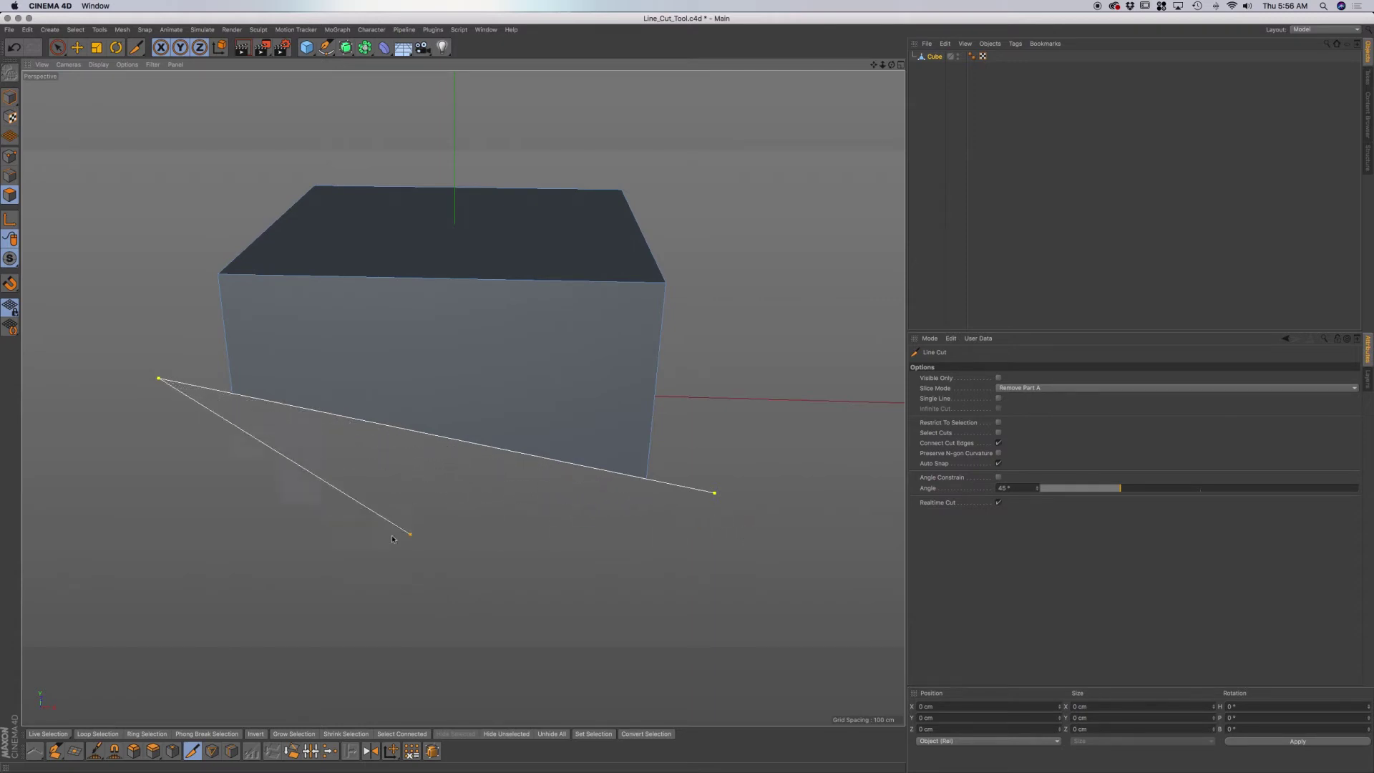
key(Escape)
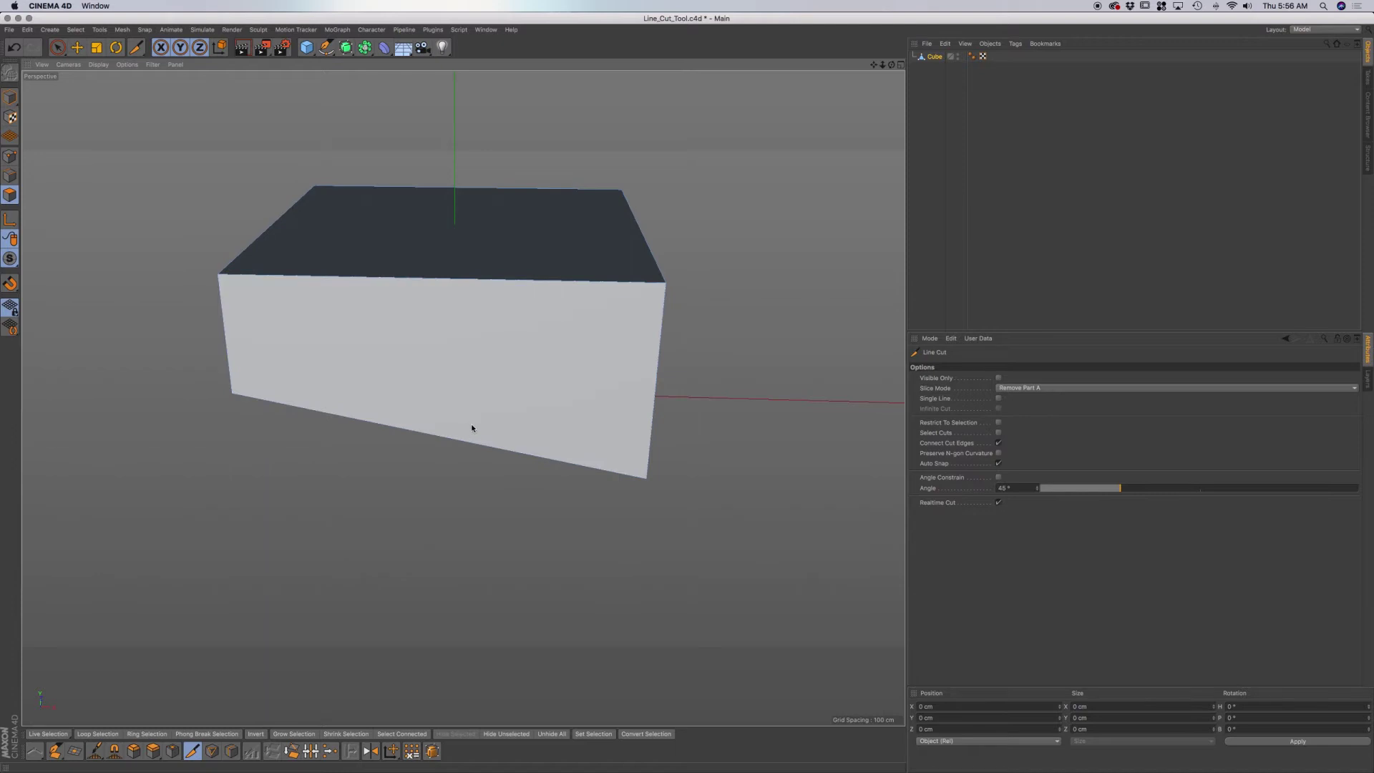
alt+drag(458, 426, 462, 389)
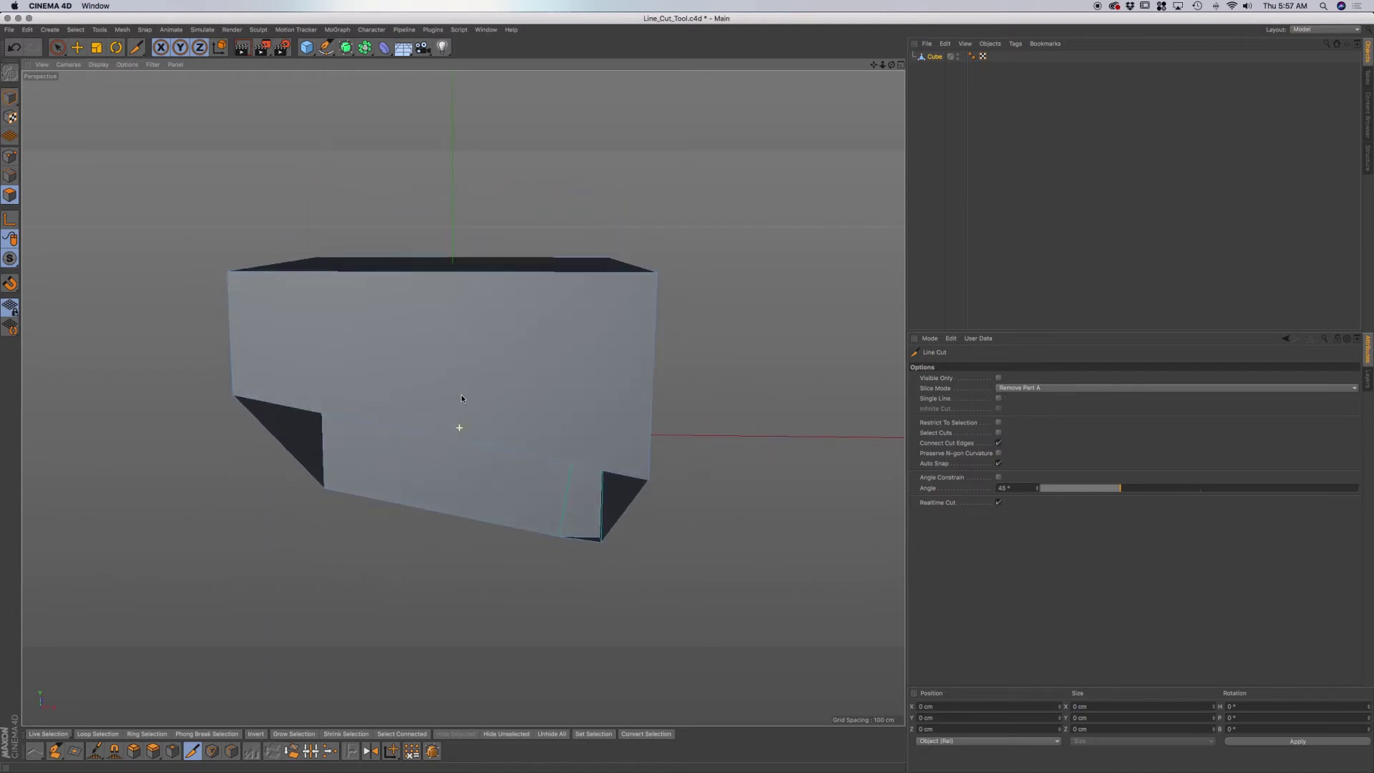
key(super+z)
- Slice the cube from above its top face down past its bottom edge with Remove Part A, and undo the cut
alt+drag(472, 498, 431, 461)
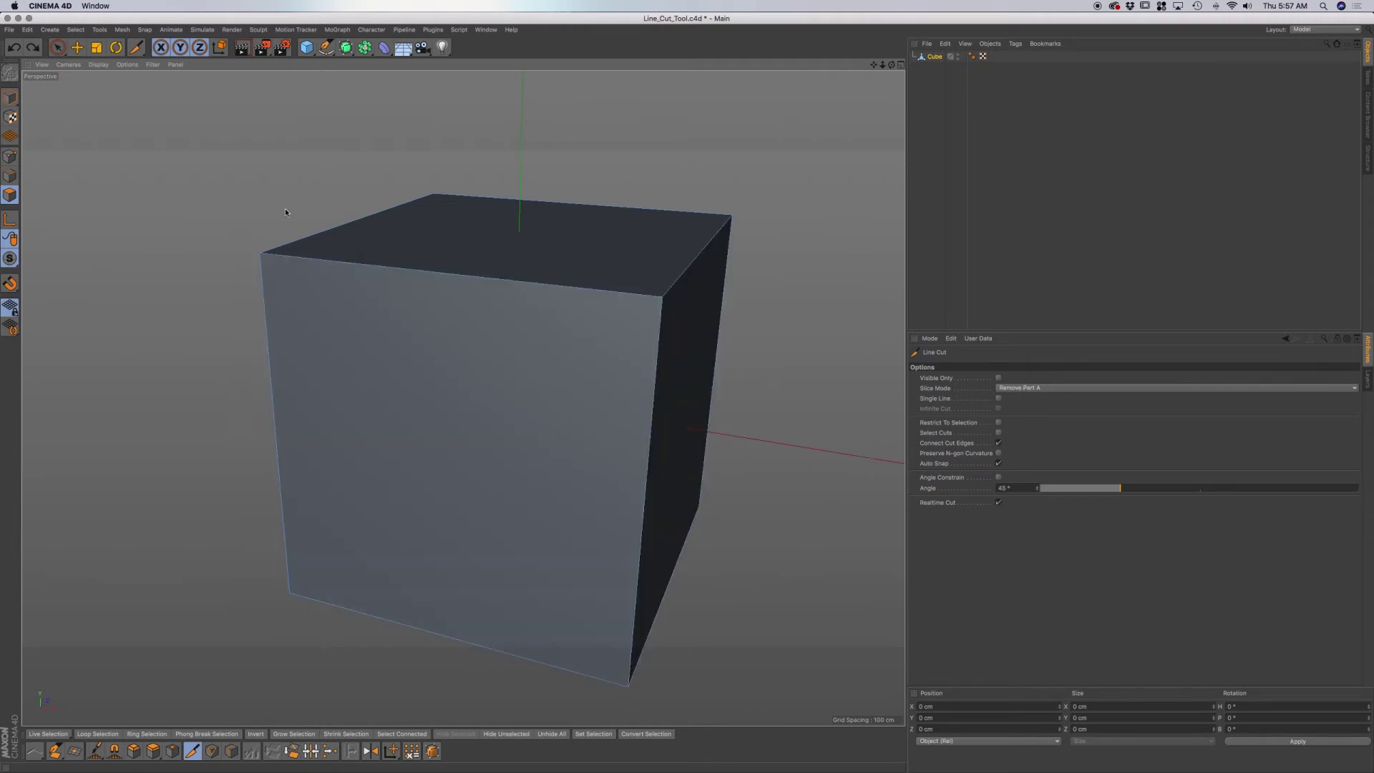
mouse_move(278, 166)
mouse_down()
mouse_move(362, 692)
mouse_move(375, 686)
mouse_up()
key(Escape)
key(super+z)
- Set Slice Mode to Remove Part B, slice the cube from top to bottom near its left side, and undo the cut
click(1032, 388)
click(1025, 432)
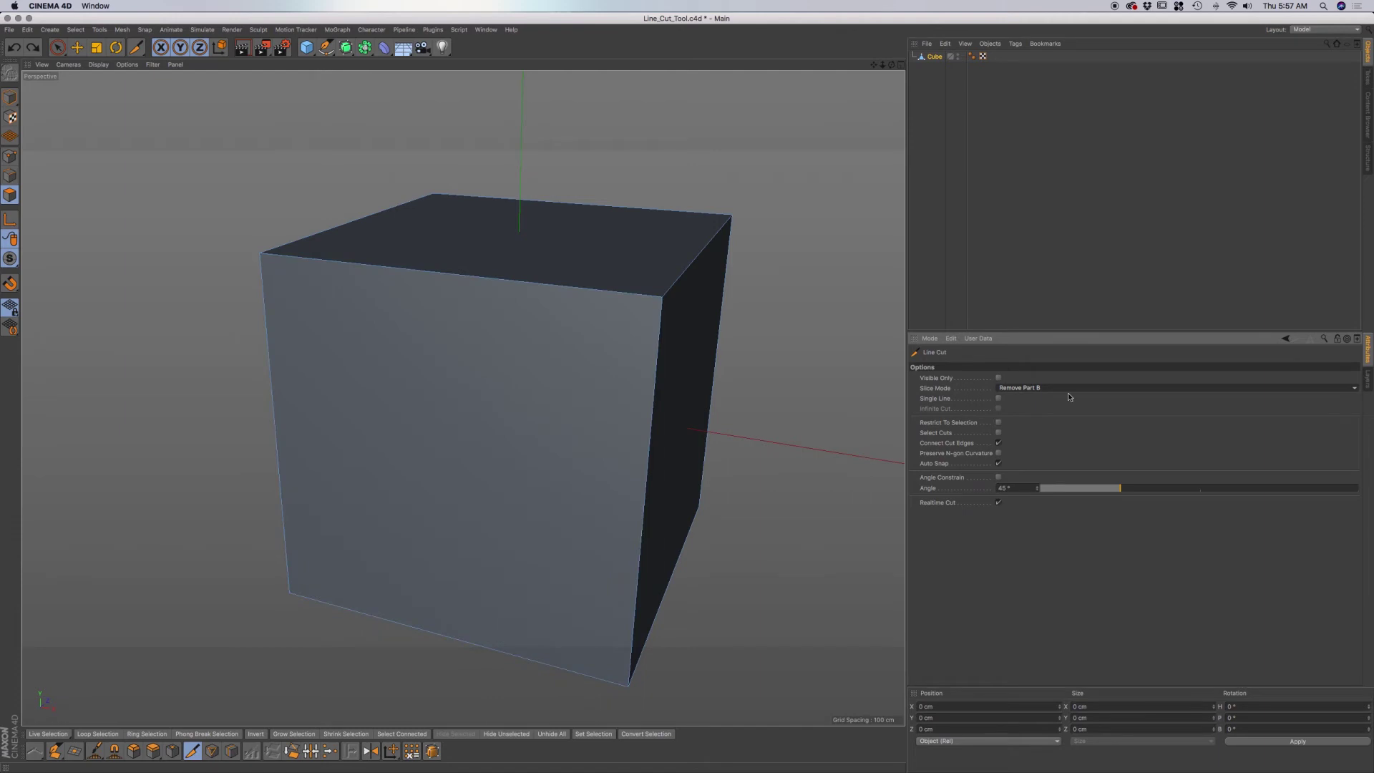
click(1033, 388)
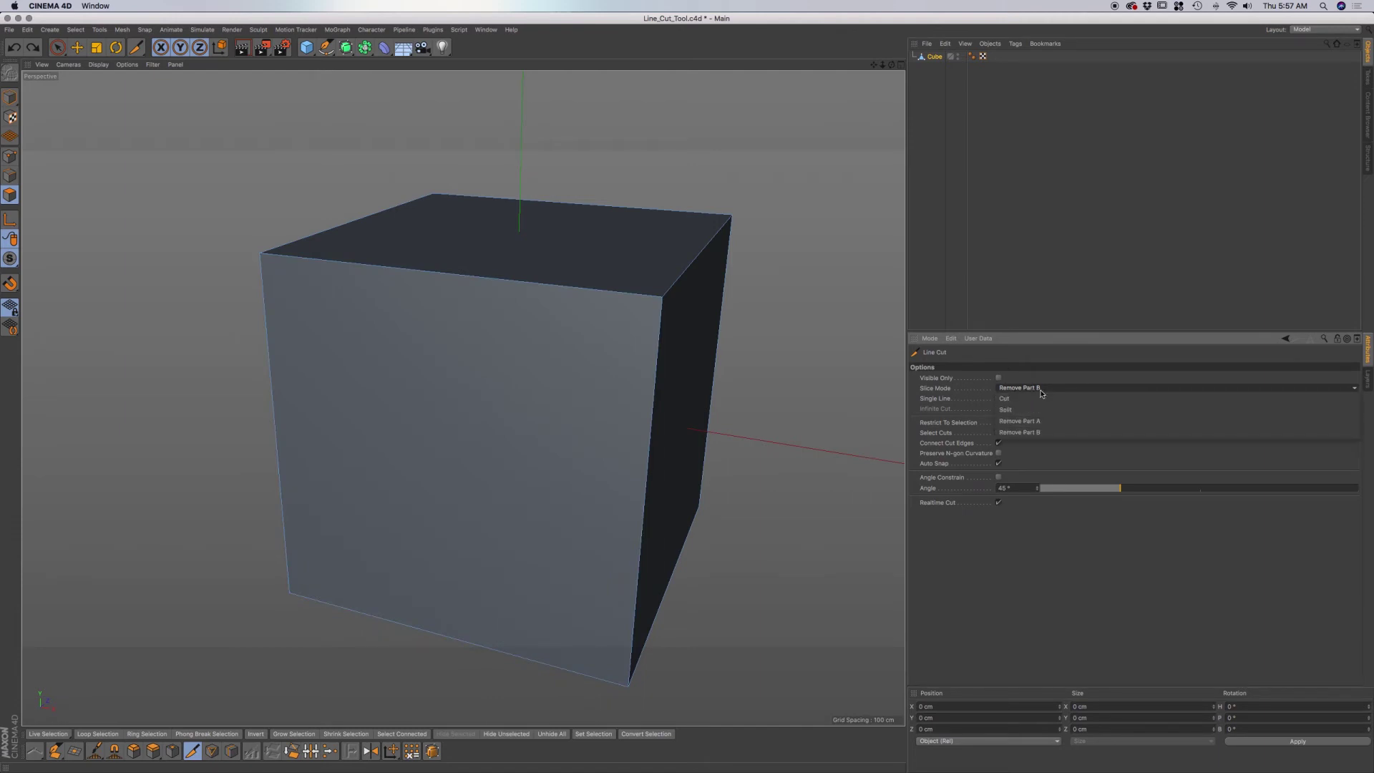
click(293, 197)
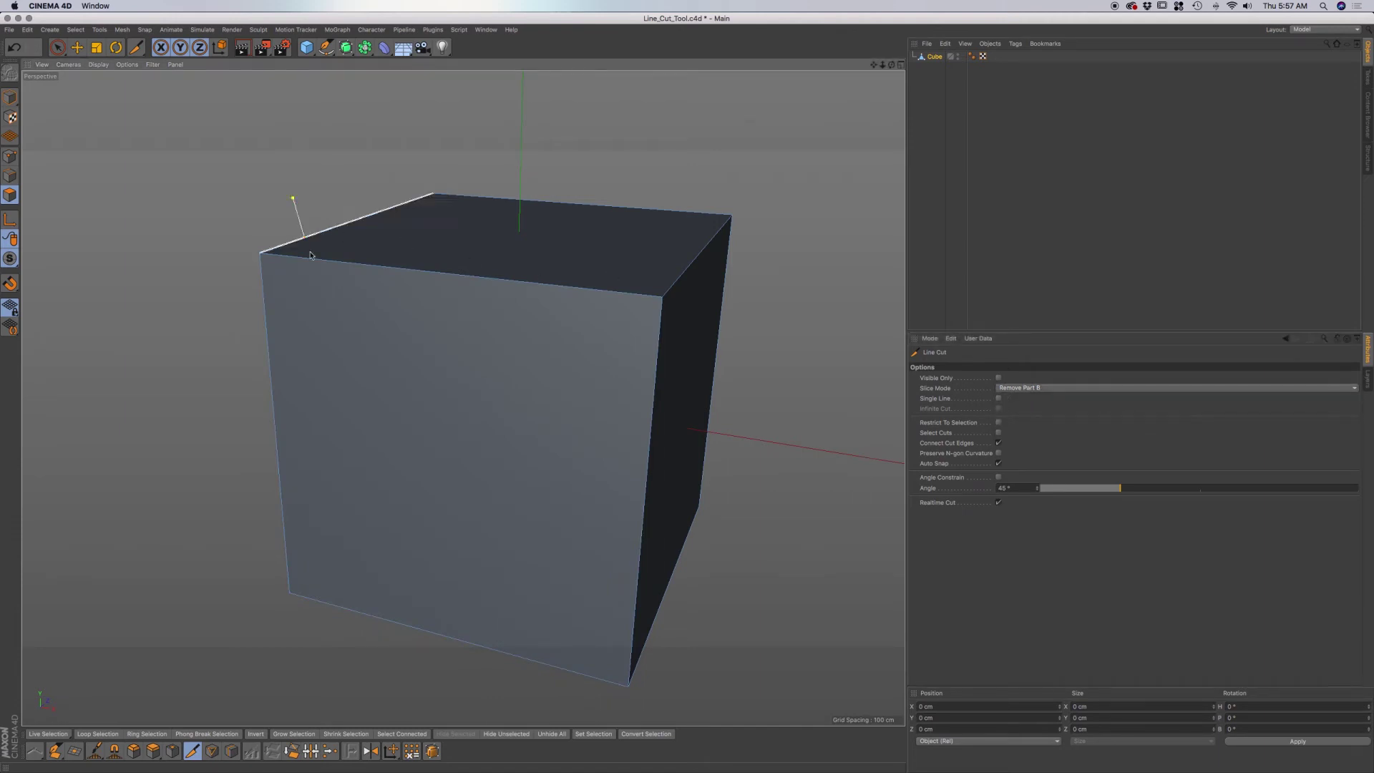
click(402, 695)
key(Escape)
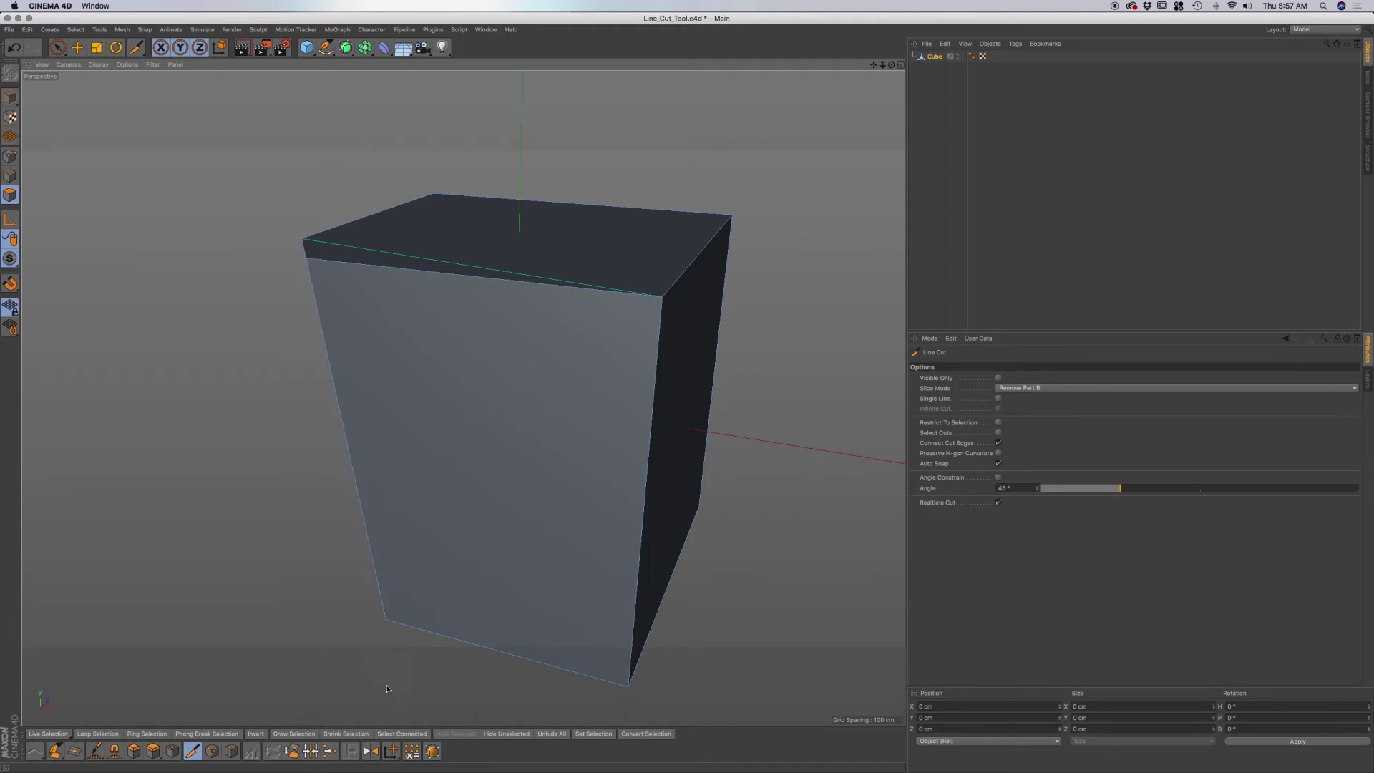
key(super+z)
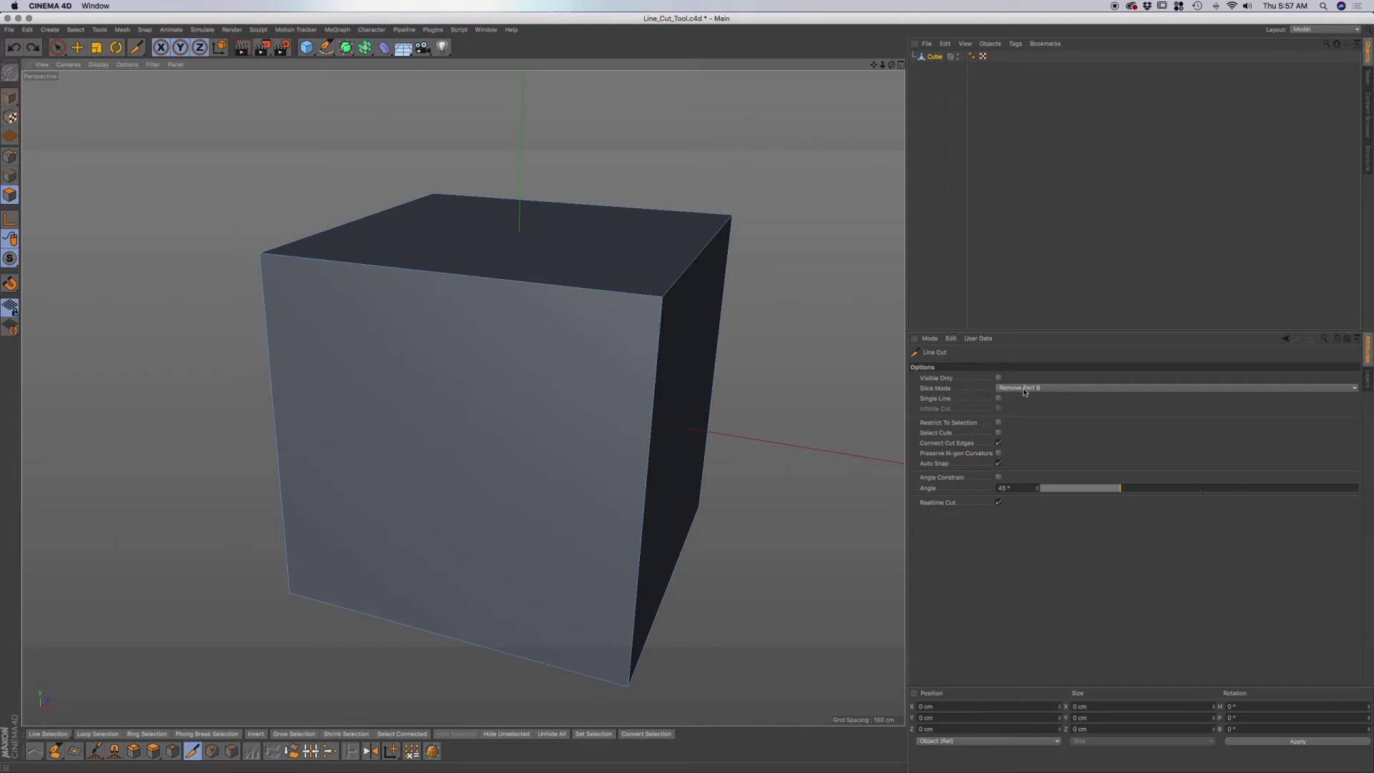
- With Slice Mode set to Cut and Single Line enabled, cut from outside the cube's right edge into the front face, and switch to point editing
click(1023, 398)
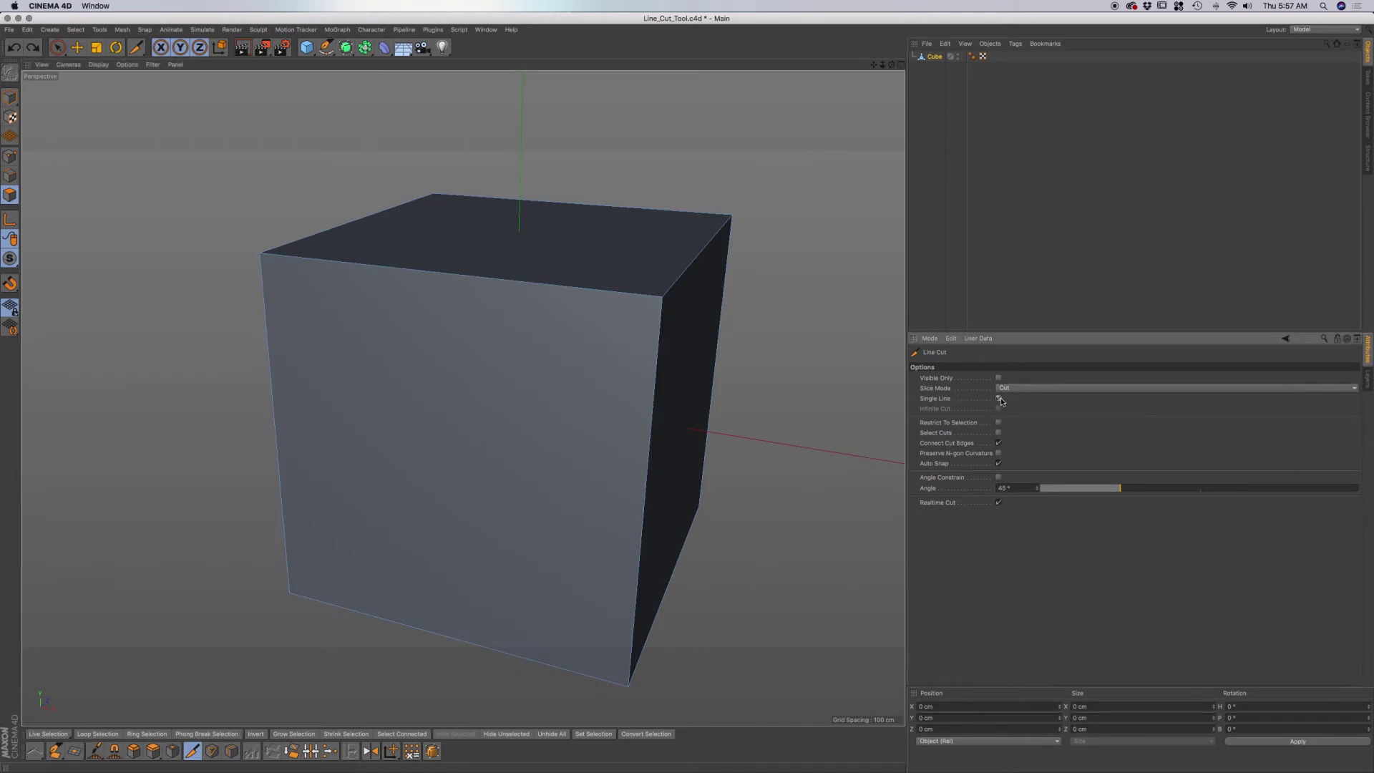
click(999, 399)
alt+drag(526, 398, 581, 396)
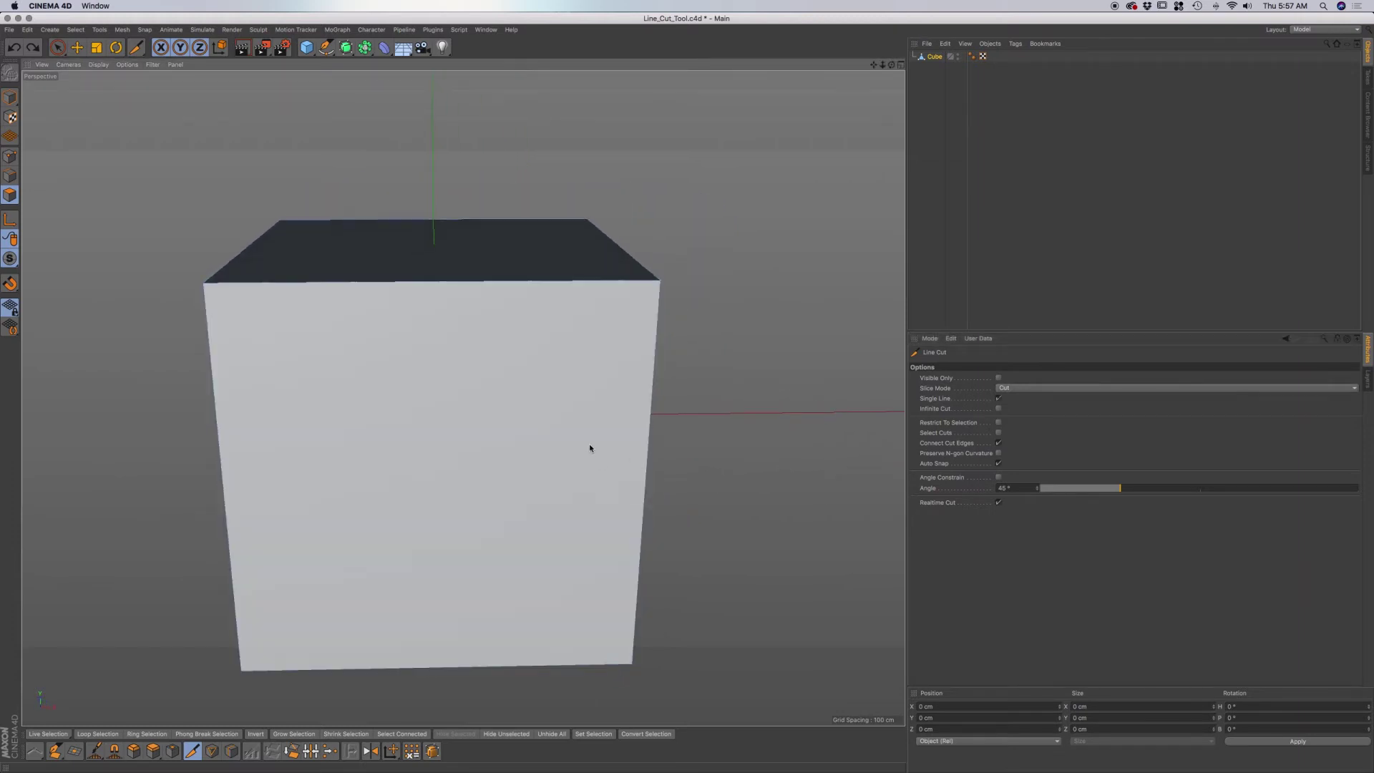
drag(708, 428, 549, 429)
key(Escape)
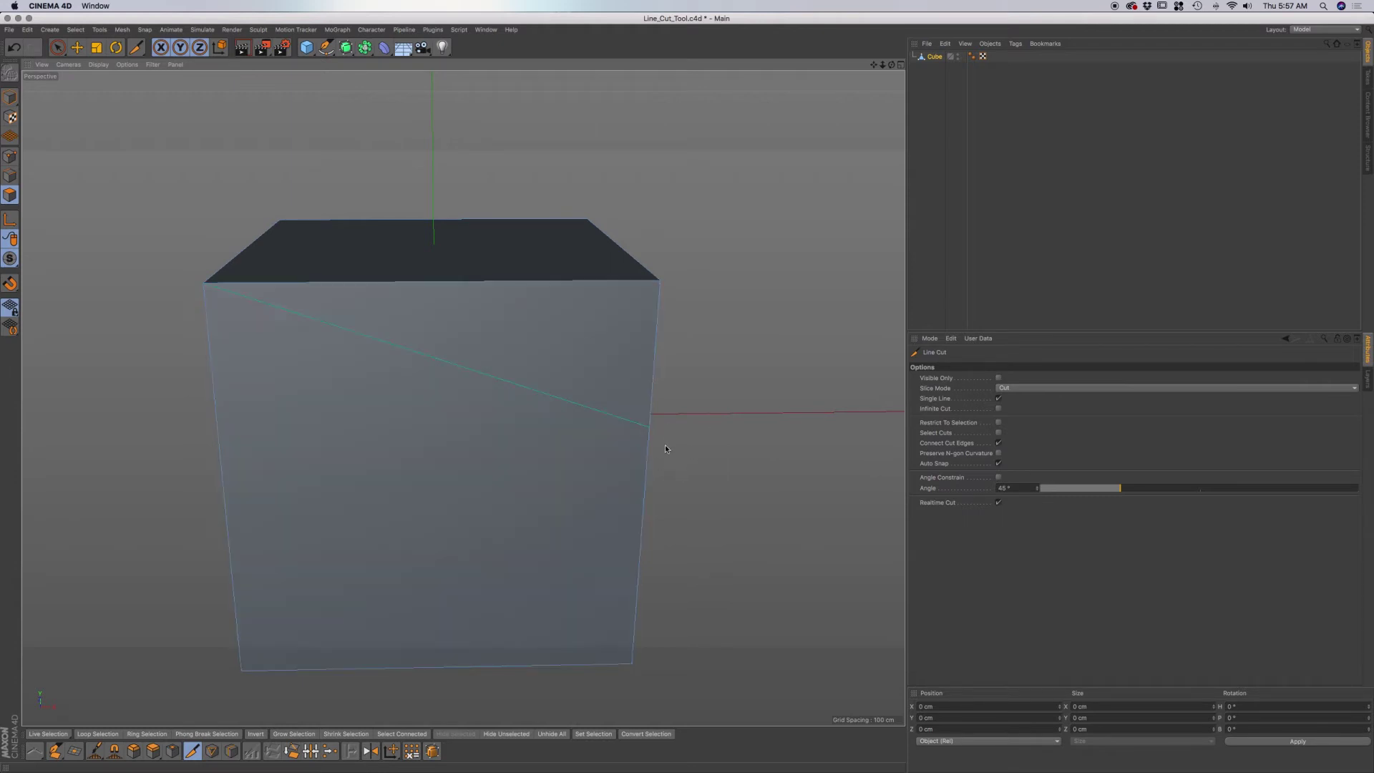
alt+drag(690, 433, 676, 444)
click(10, 156)
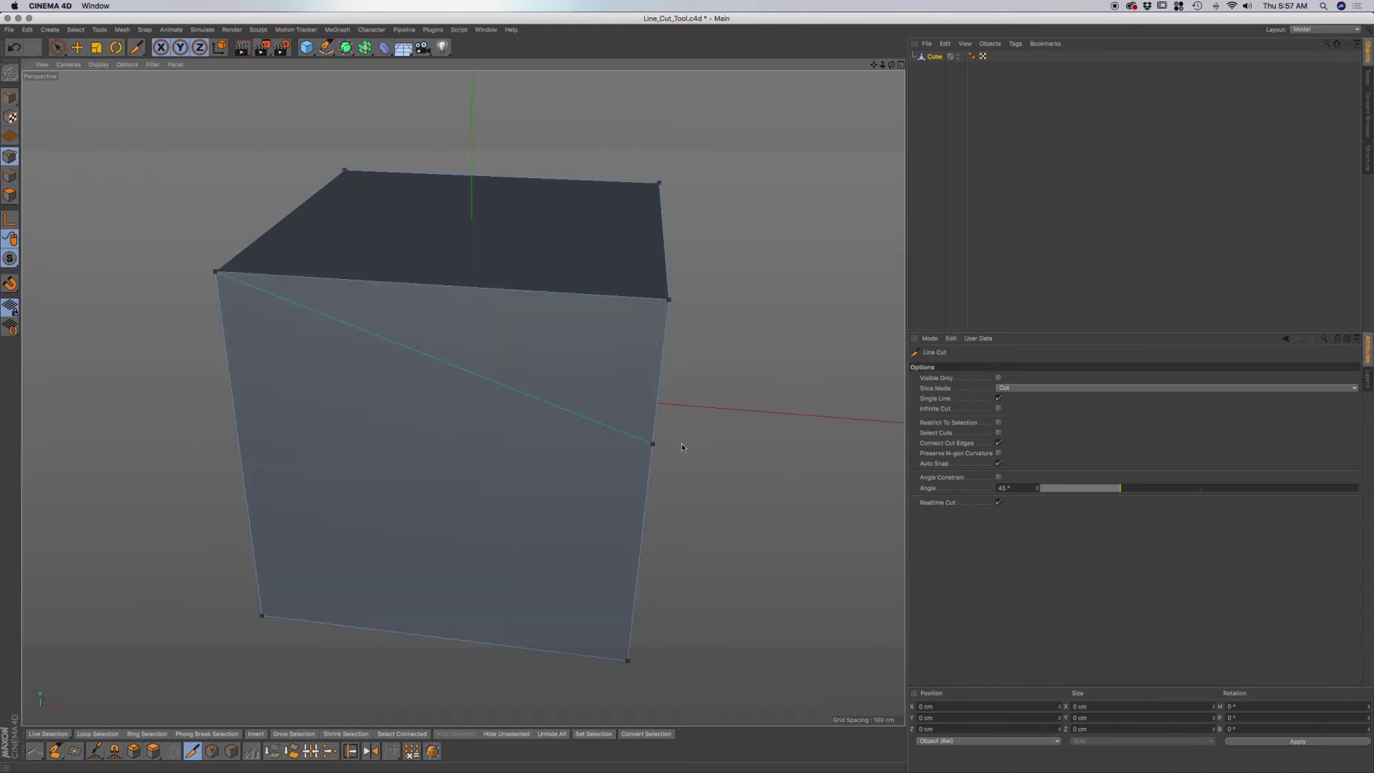
- Disable Single Line and draw a closed four-sided cut overlapping the right vertical edge of the cube's front face
click(999, 398)
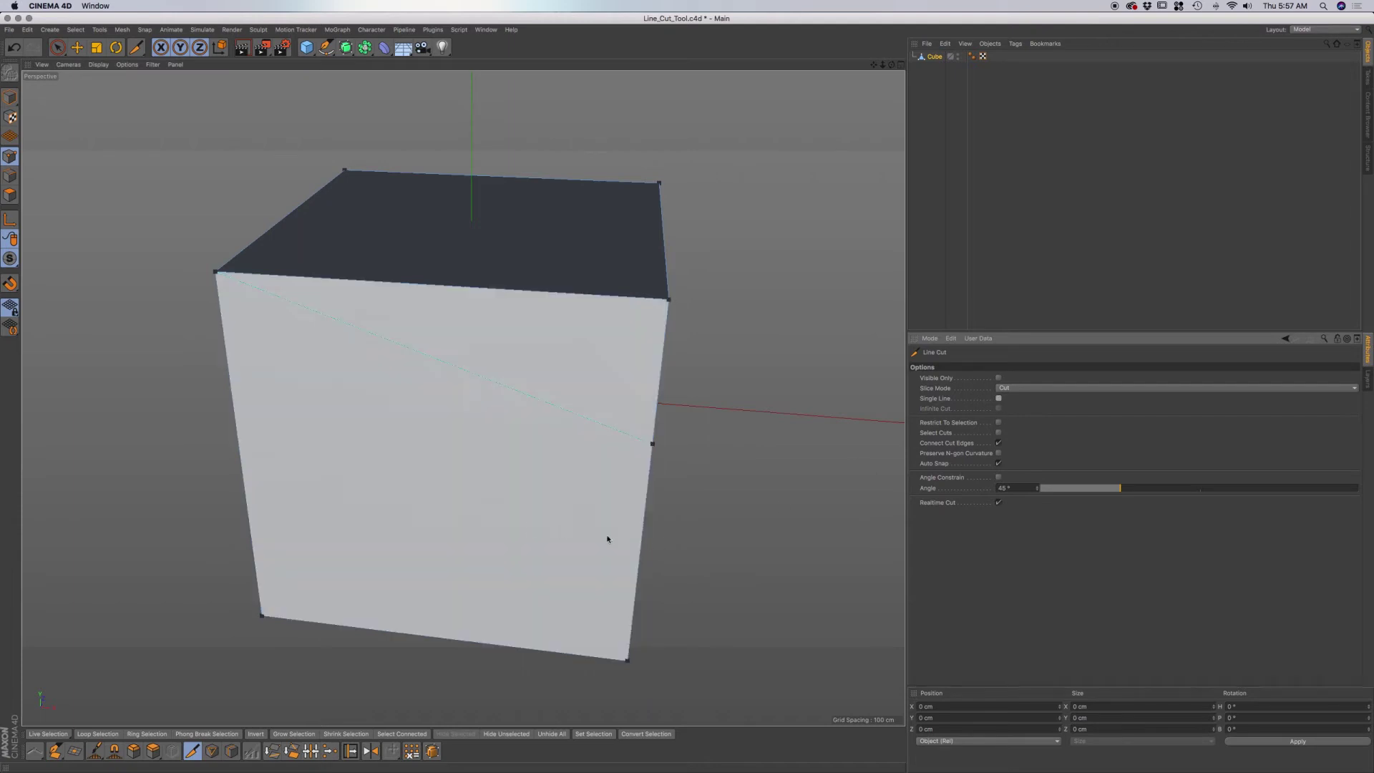
click(711, 546)
click(559, 539)
click(584, 429)
click(717, 427)
drag(717, 428, 757, 428)
click(712, 548)
- Undo the closed four-sided cut and the earlier single-line cut to restore the uncut cube
key(super+z)
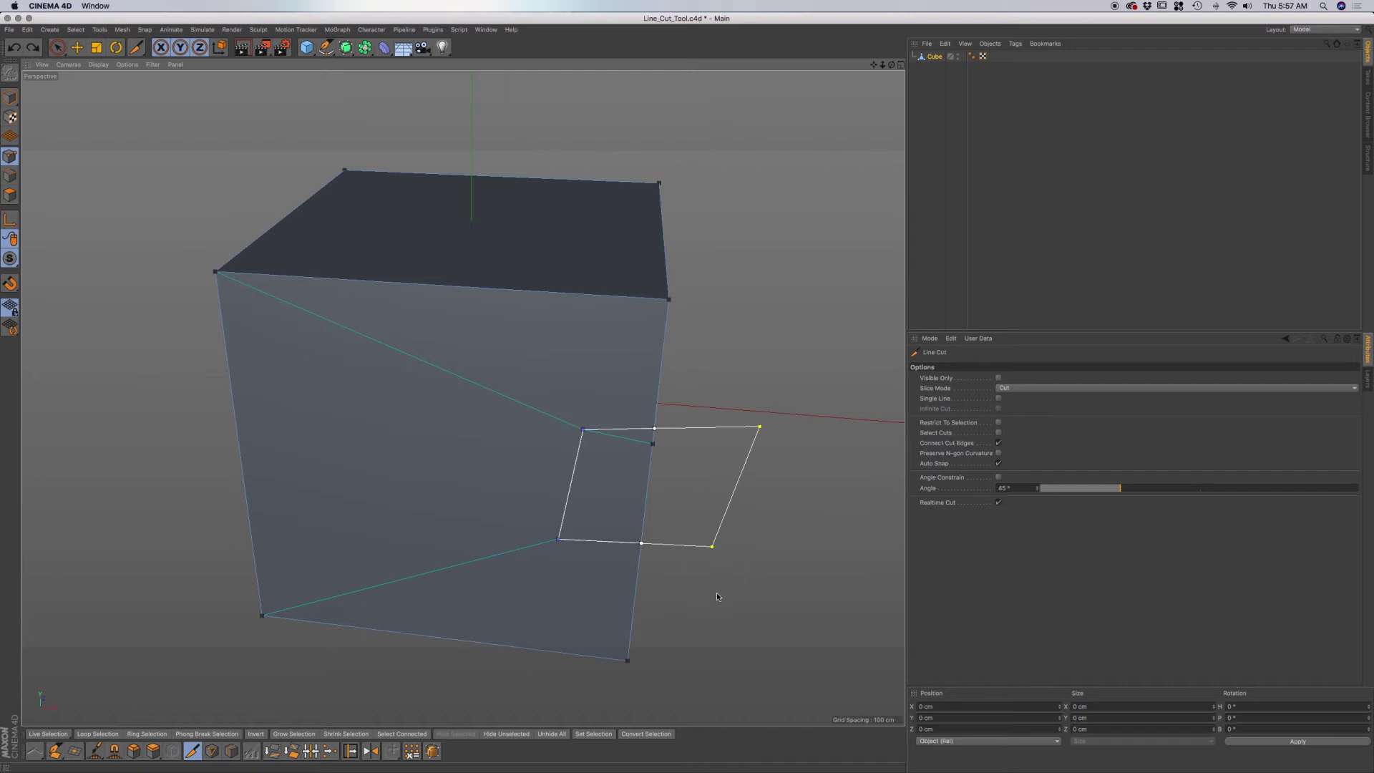
key(Escape)
key(super+z)
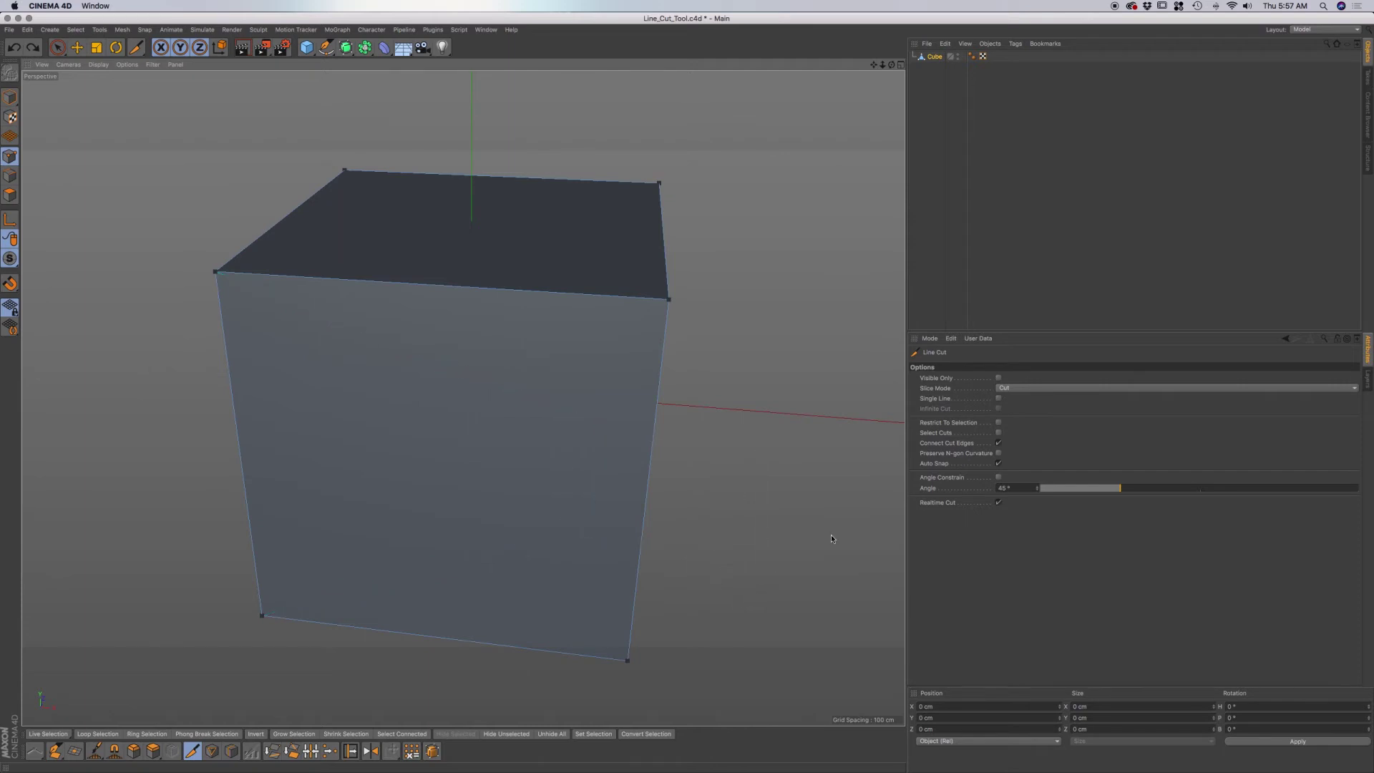
- Enable Single Line, draw a short cut line inside the front face, and undo it
click(998, 397)
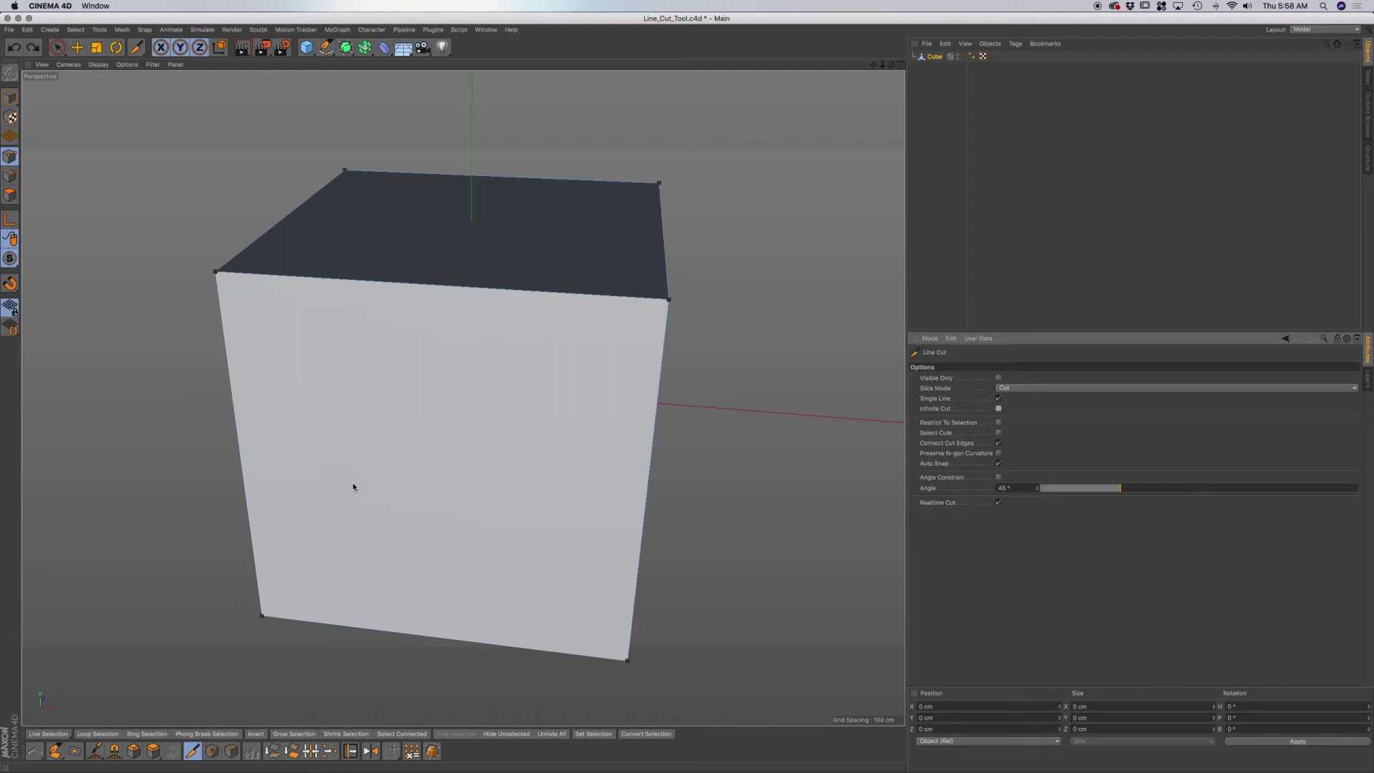
click(351, 483)
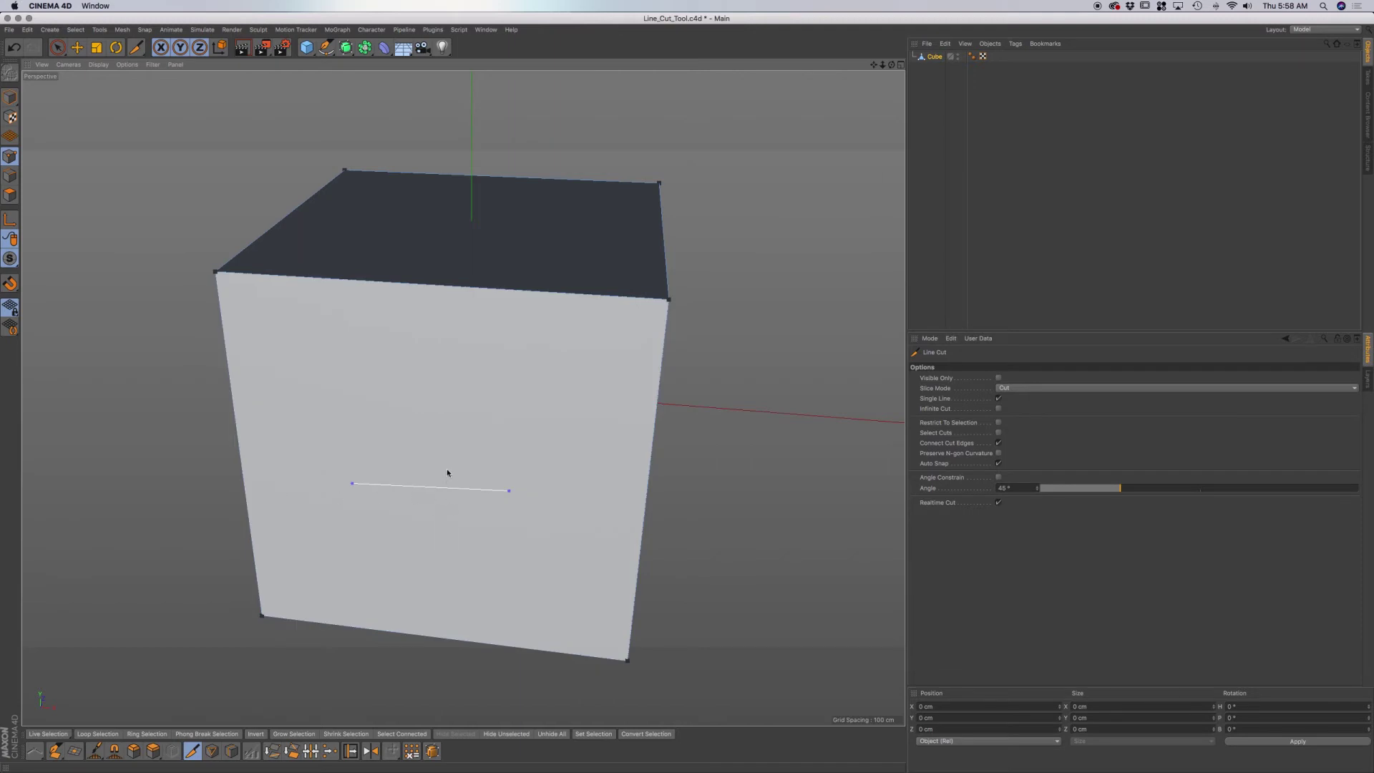
key(ctrl+z)
key(Escape)
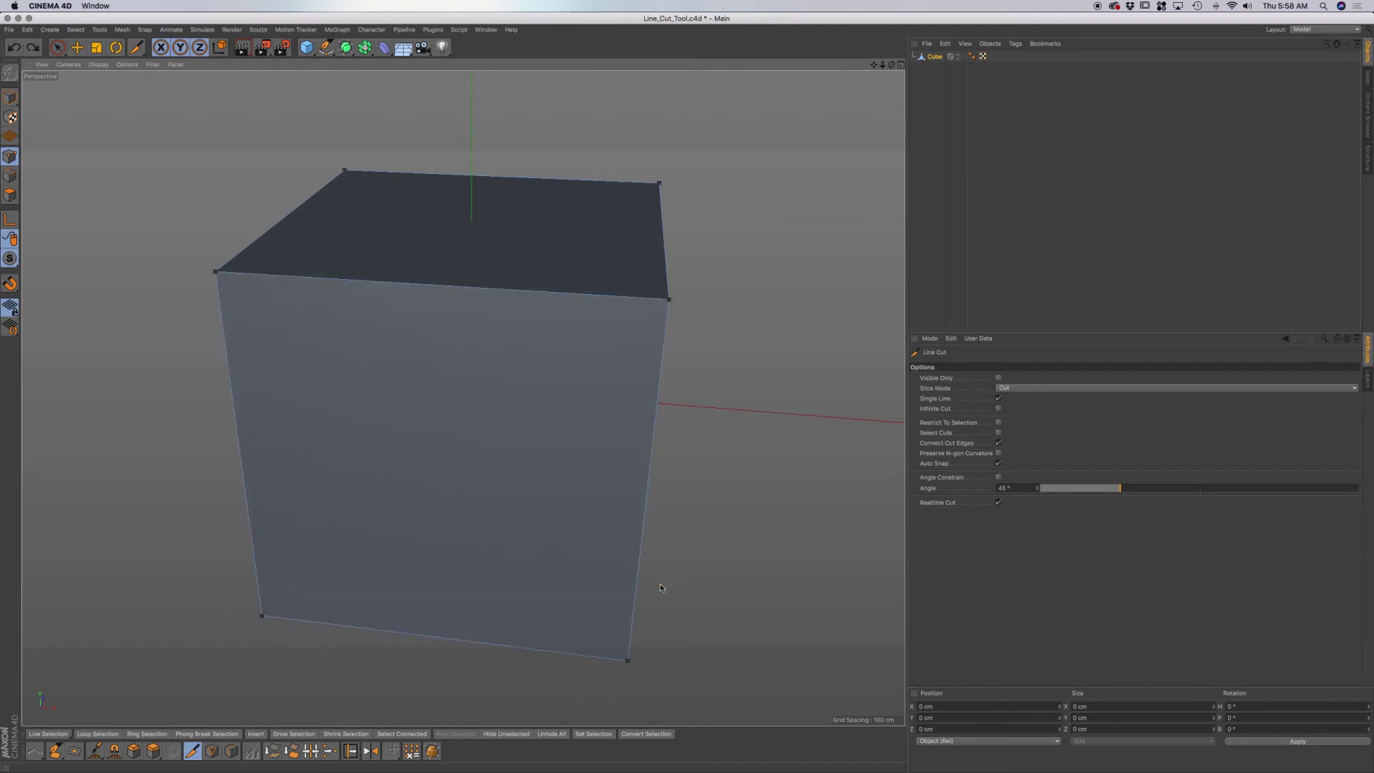
- Enable Infinite Cut, draw a short horizontal cut line inside the cube's front face, and undo the resulting cut
click(998, 409)
drag(359, 484, 518, 486)
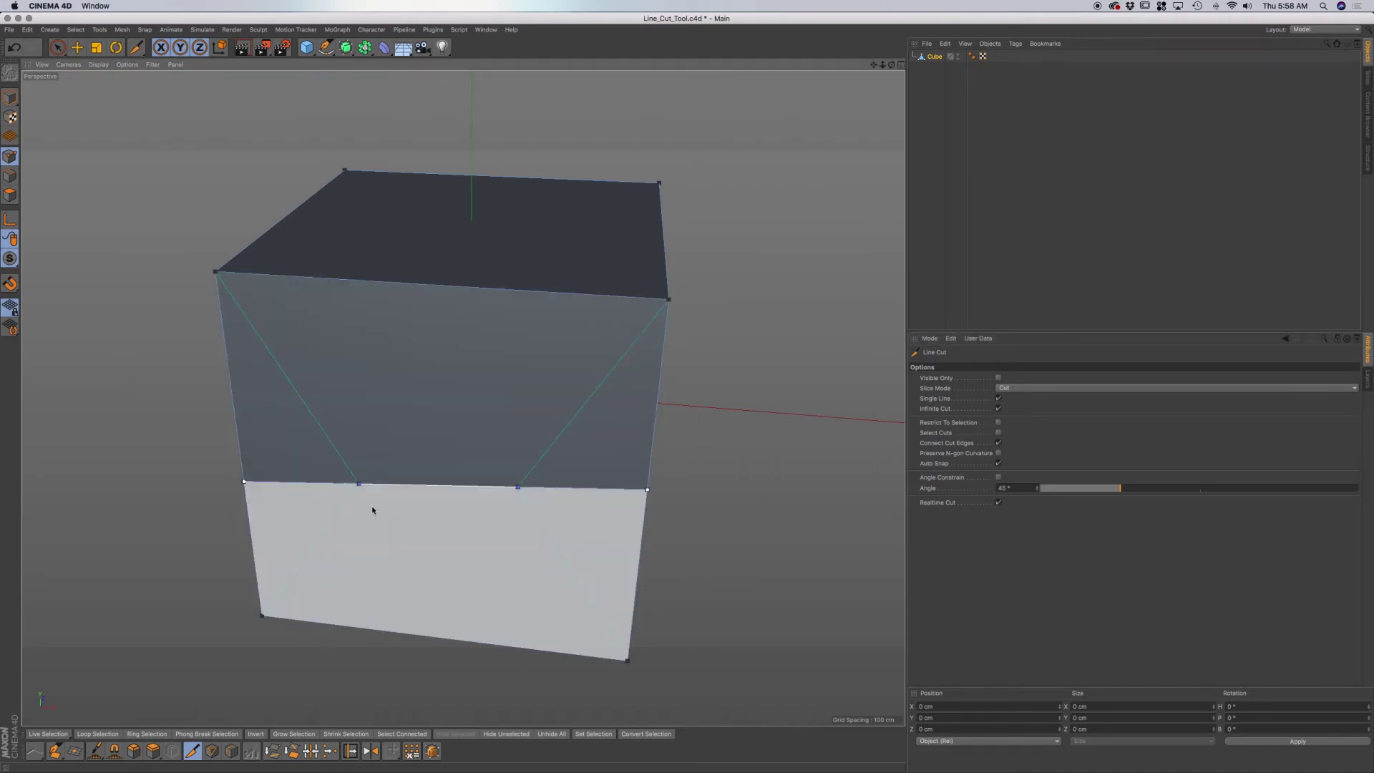
alt+drag(584, 545, 573, 501)
key(ctrl+z)
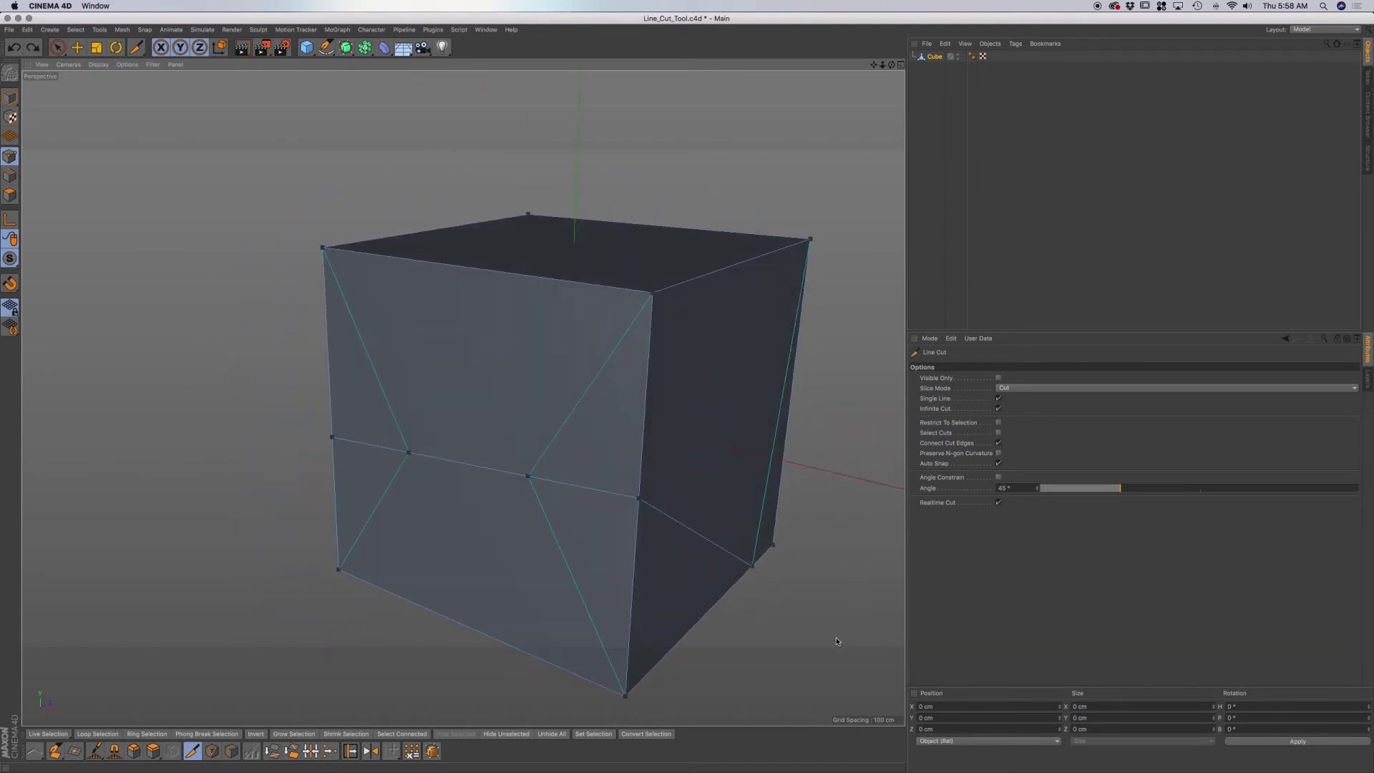
key(ctrl+z)
- Draw another short infinite cut line close up inside the front face, disable Infinite Cut, and undo the cut
scroll(525, 432, up, 10)
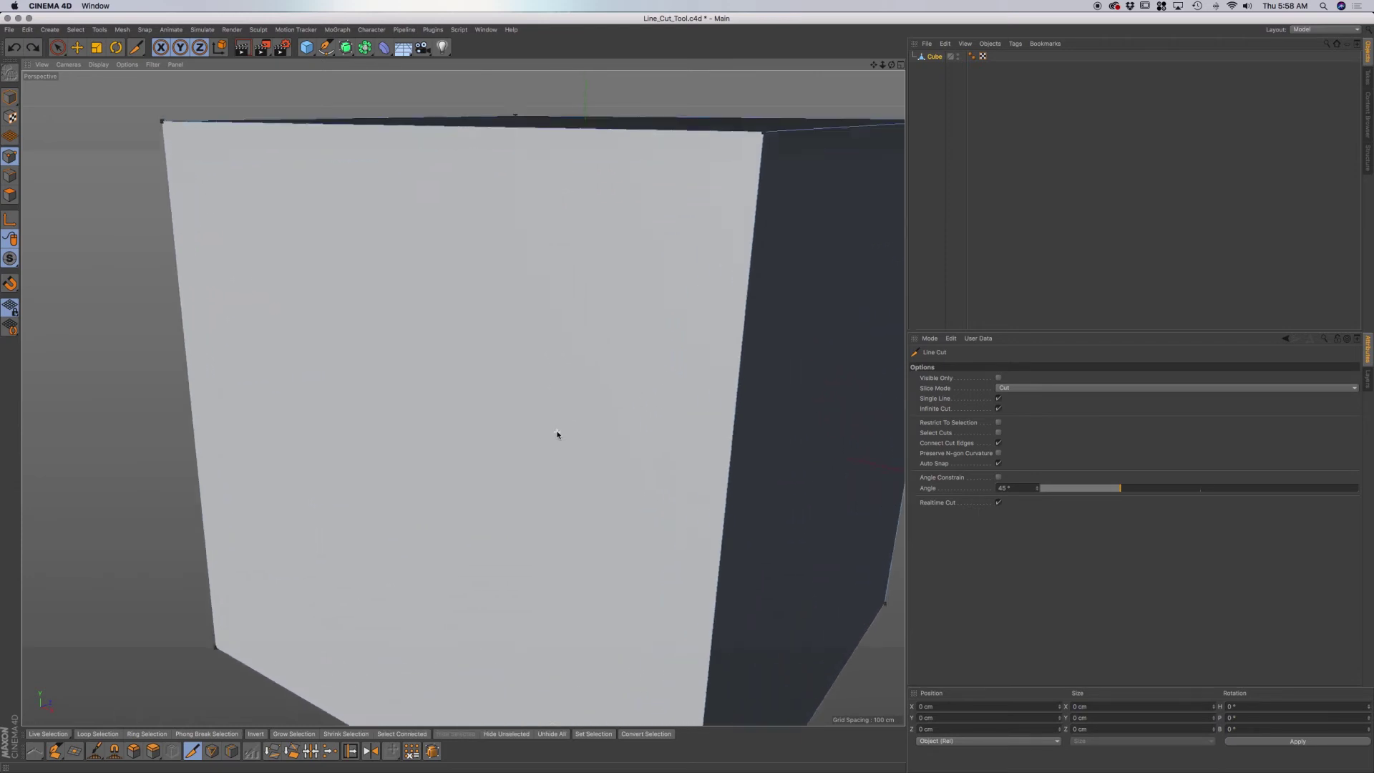
scroll(557, 434, up, 5)
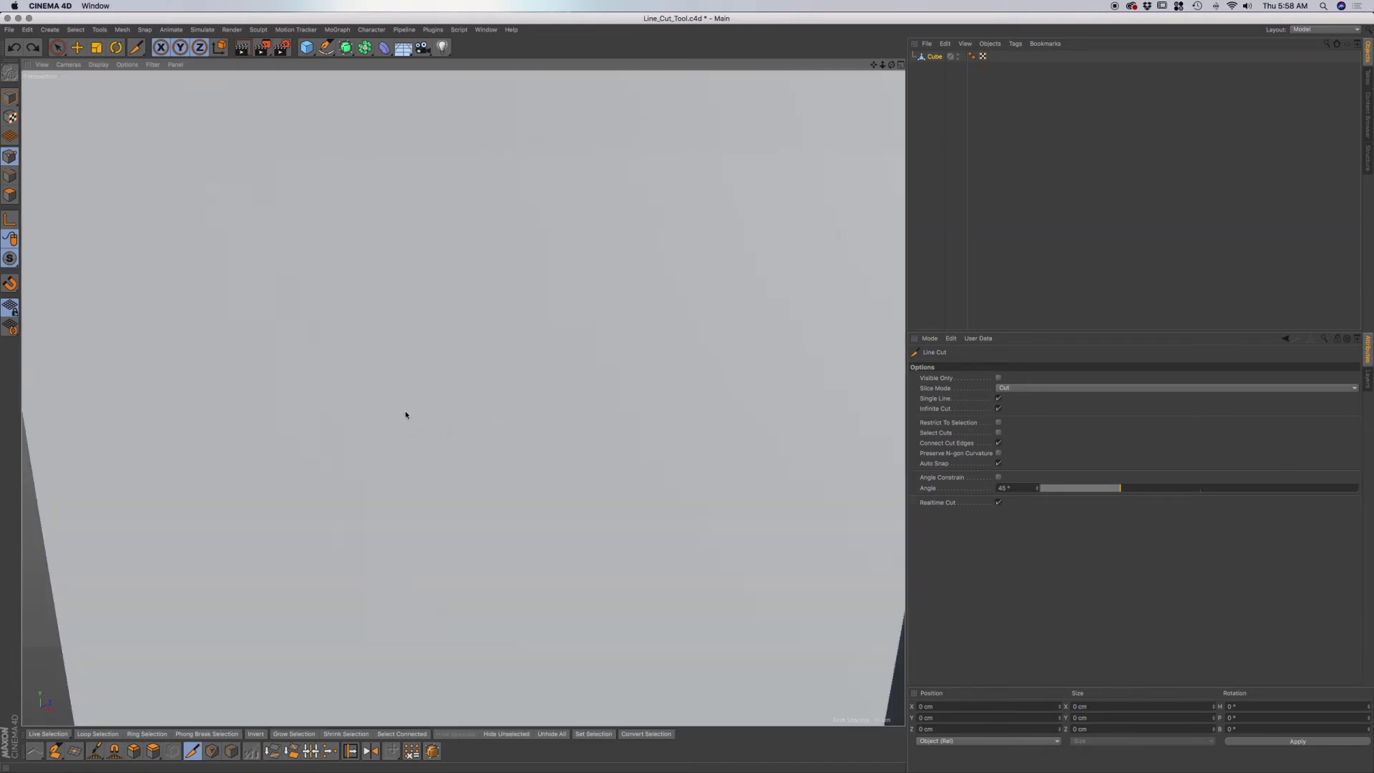
drag(405, 415, 635, 421)
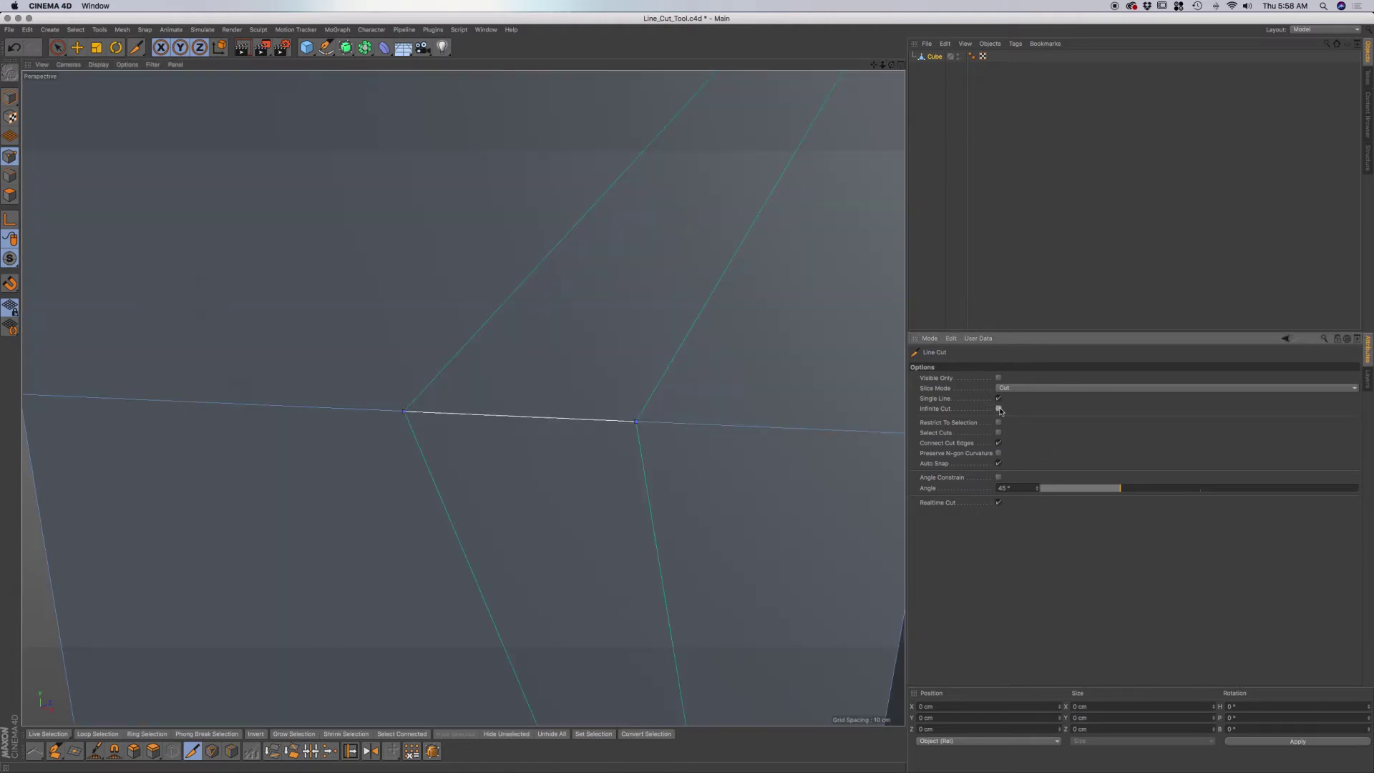
click(999, 409)
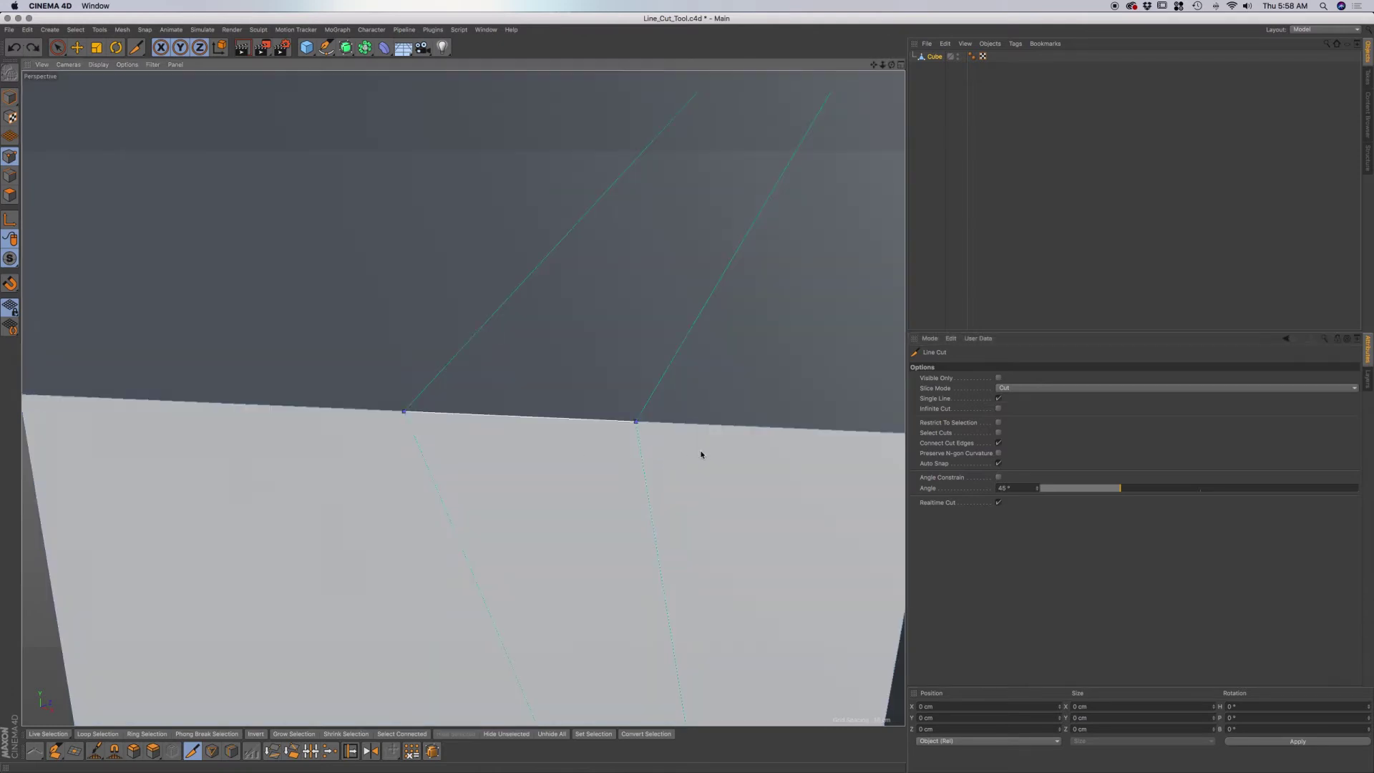
key(super+z)
- Enable Restrict To Selection for Line Cut and select the cube's top face with Live Selection in polygon mode
scroll(701, 444, down, 5)
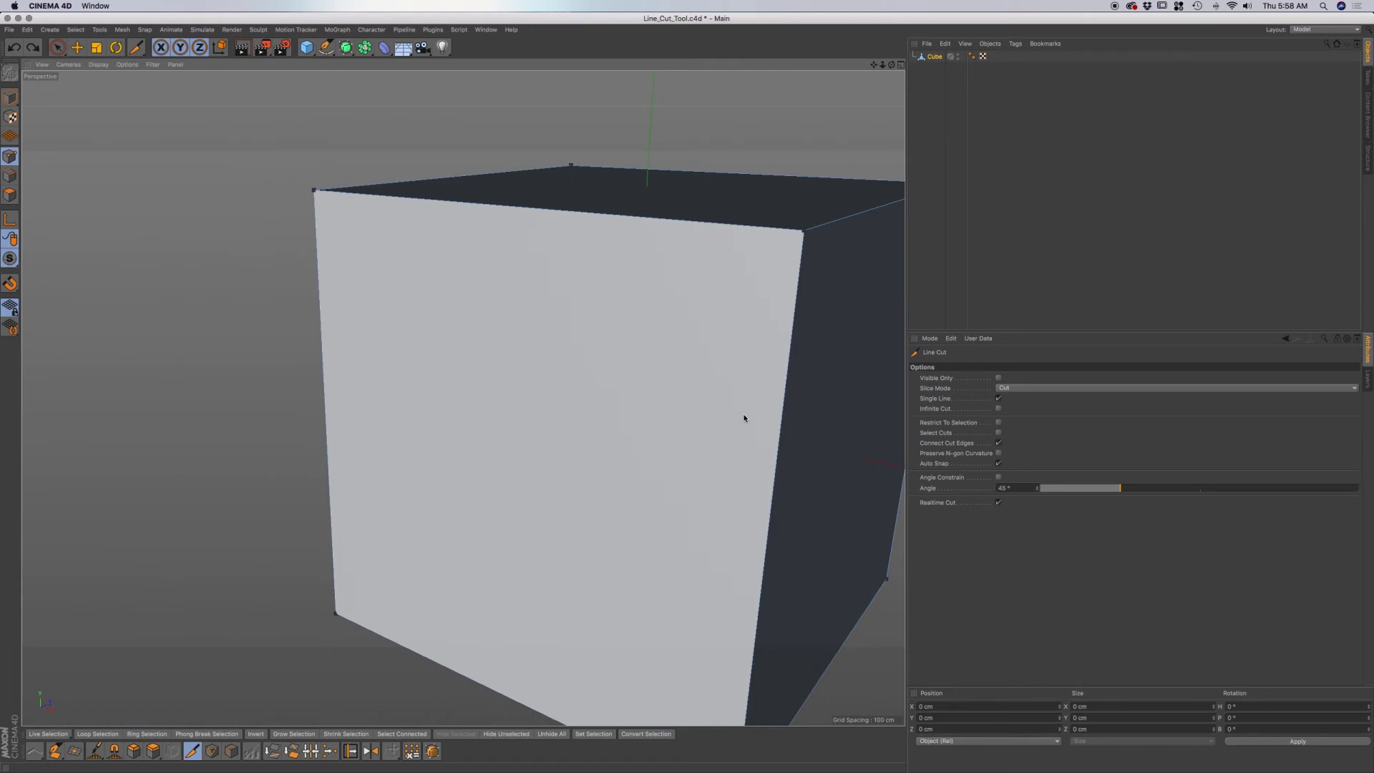
scroll(744, 418, down, 2)
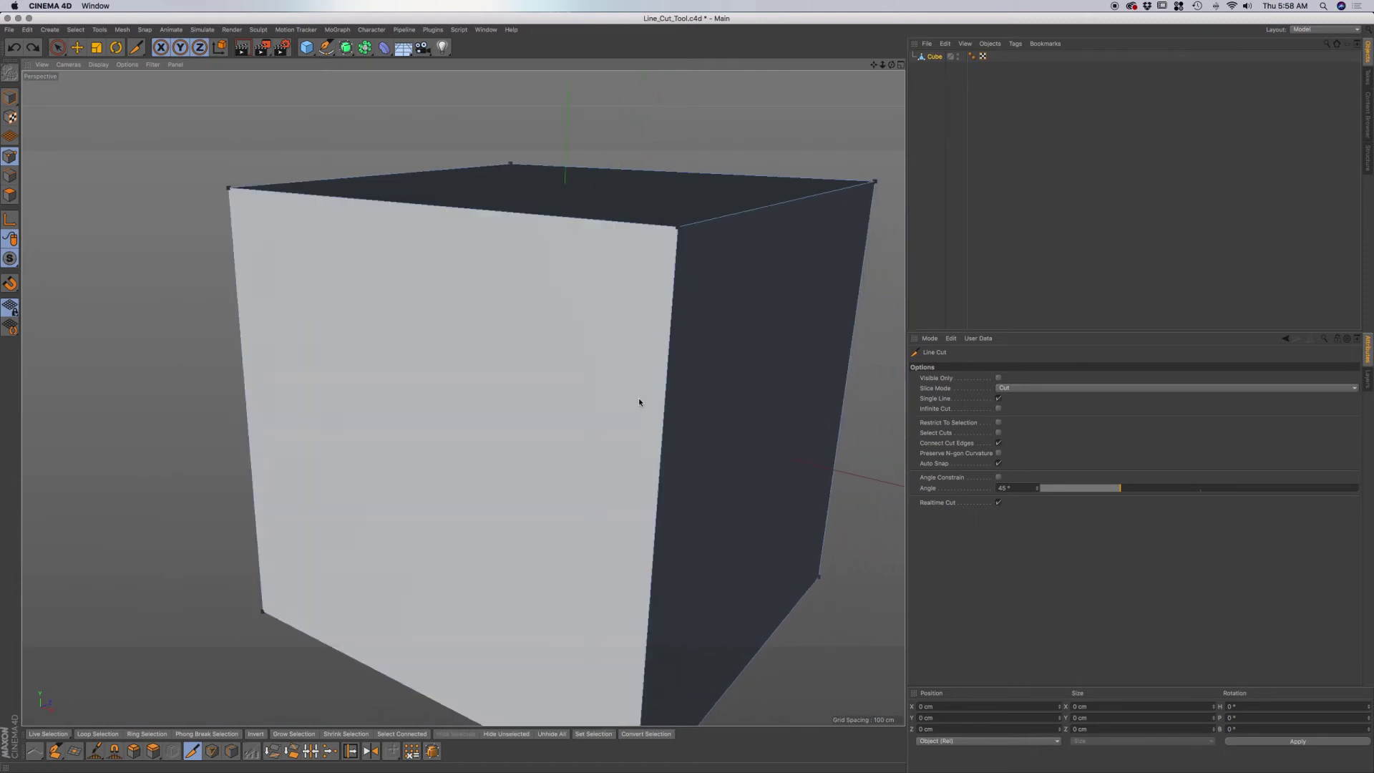
scroll(638, 397, up, 3)
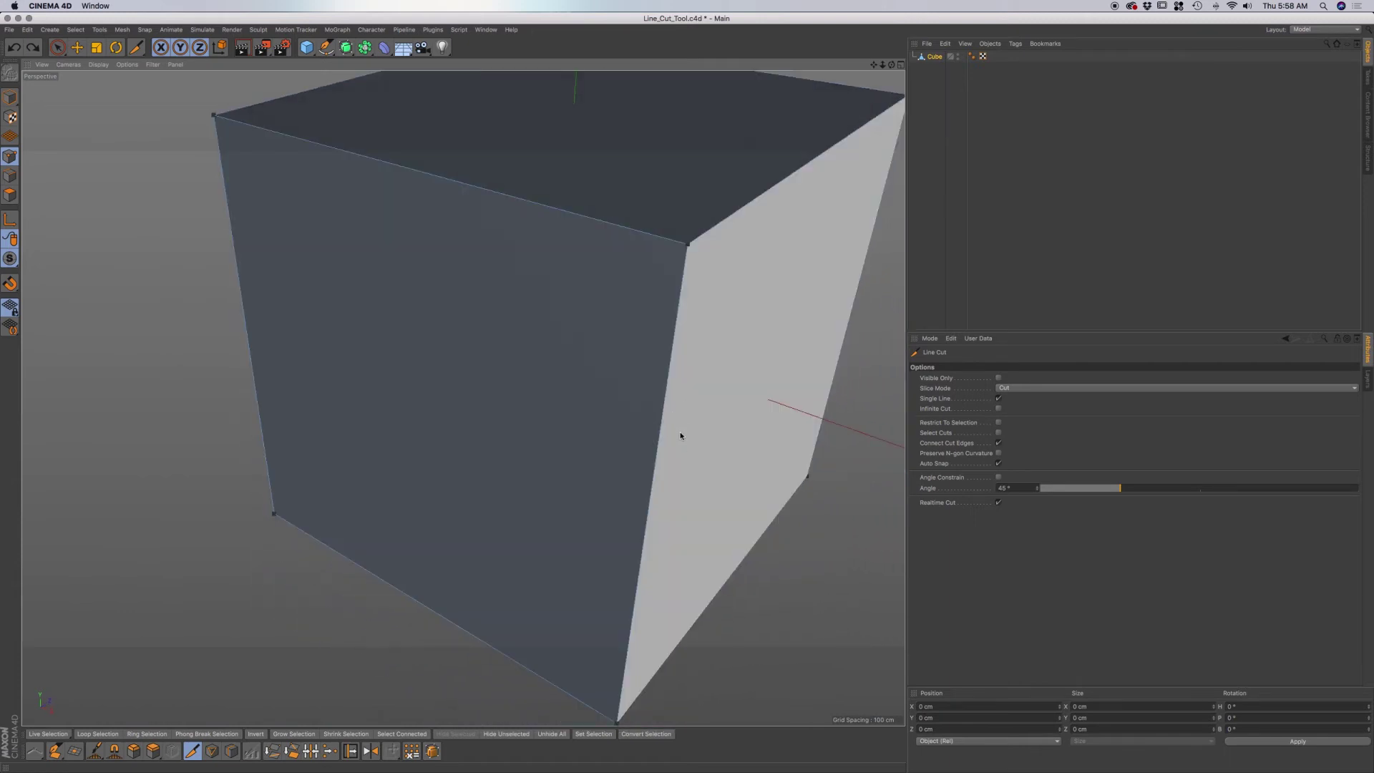
alt+drag(641, 463, 551, 460)
alt+drag(647, 457, 599, 456)
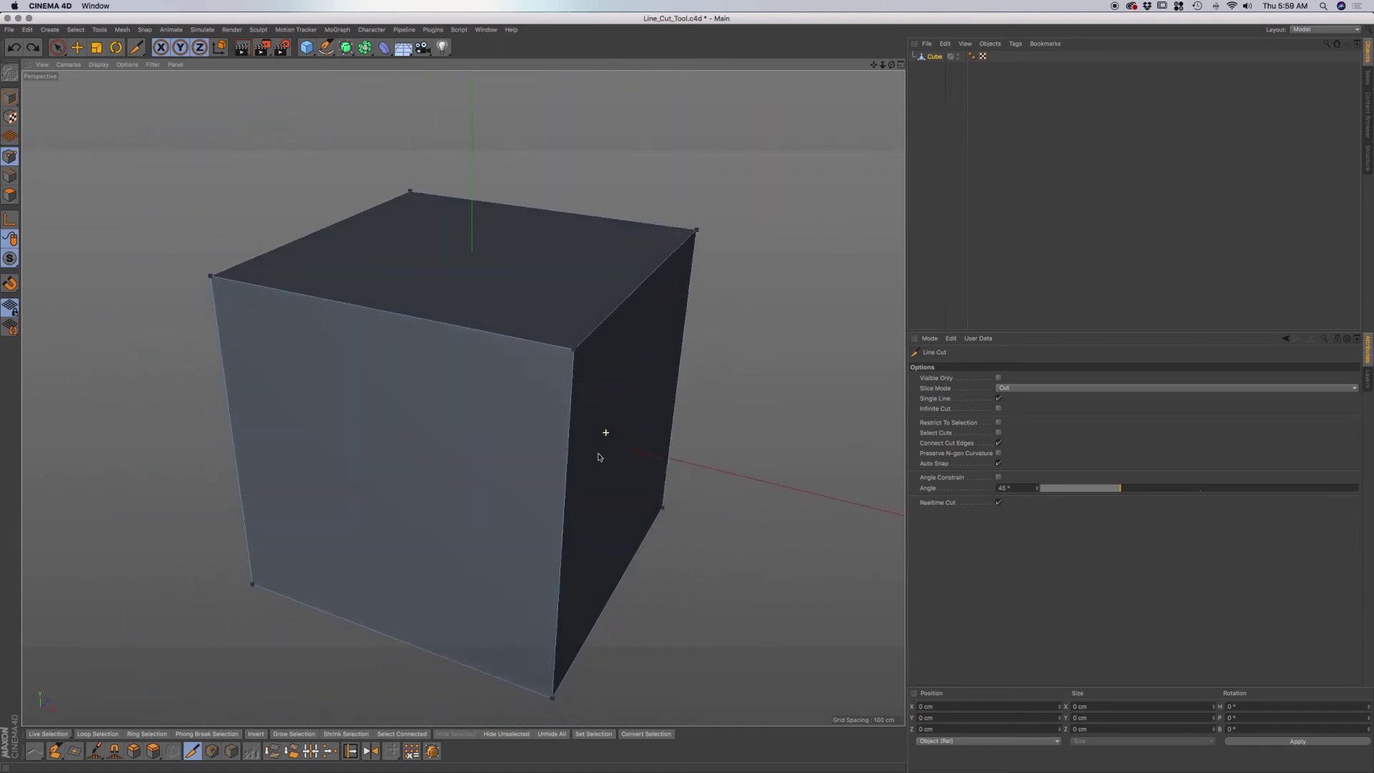
click(998, 423)
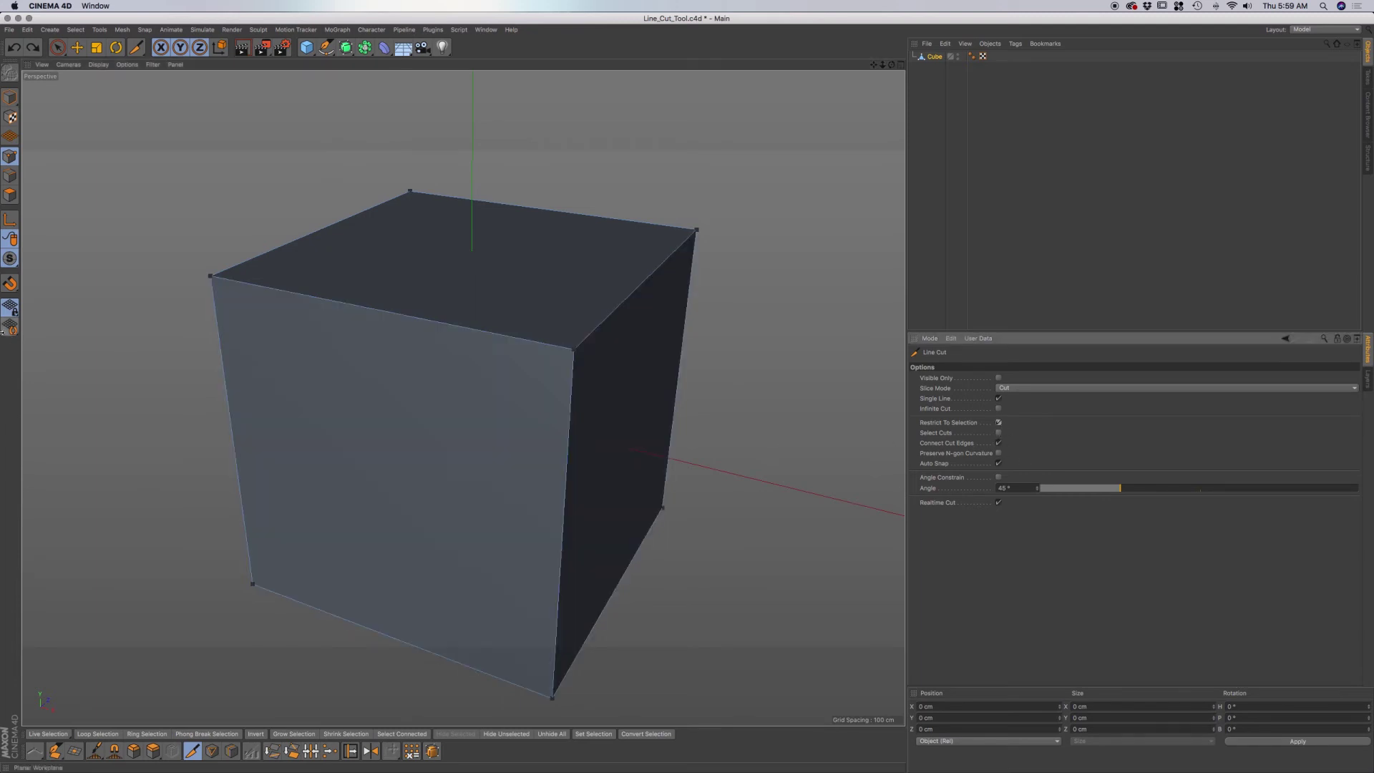
click(10, 195)
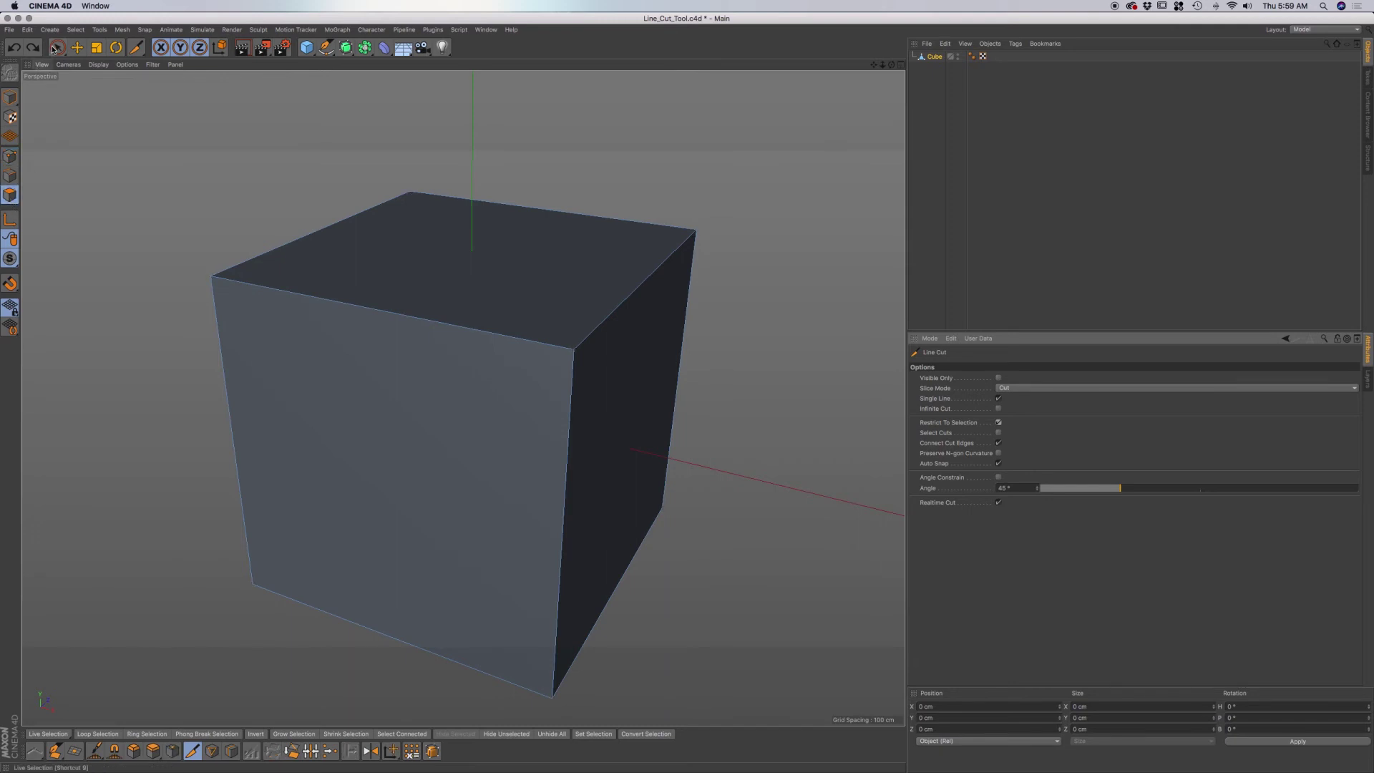
click(58, 47)
click(386, 264)
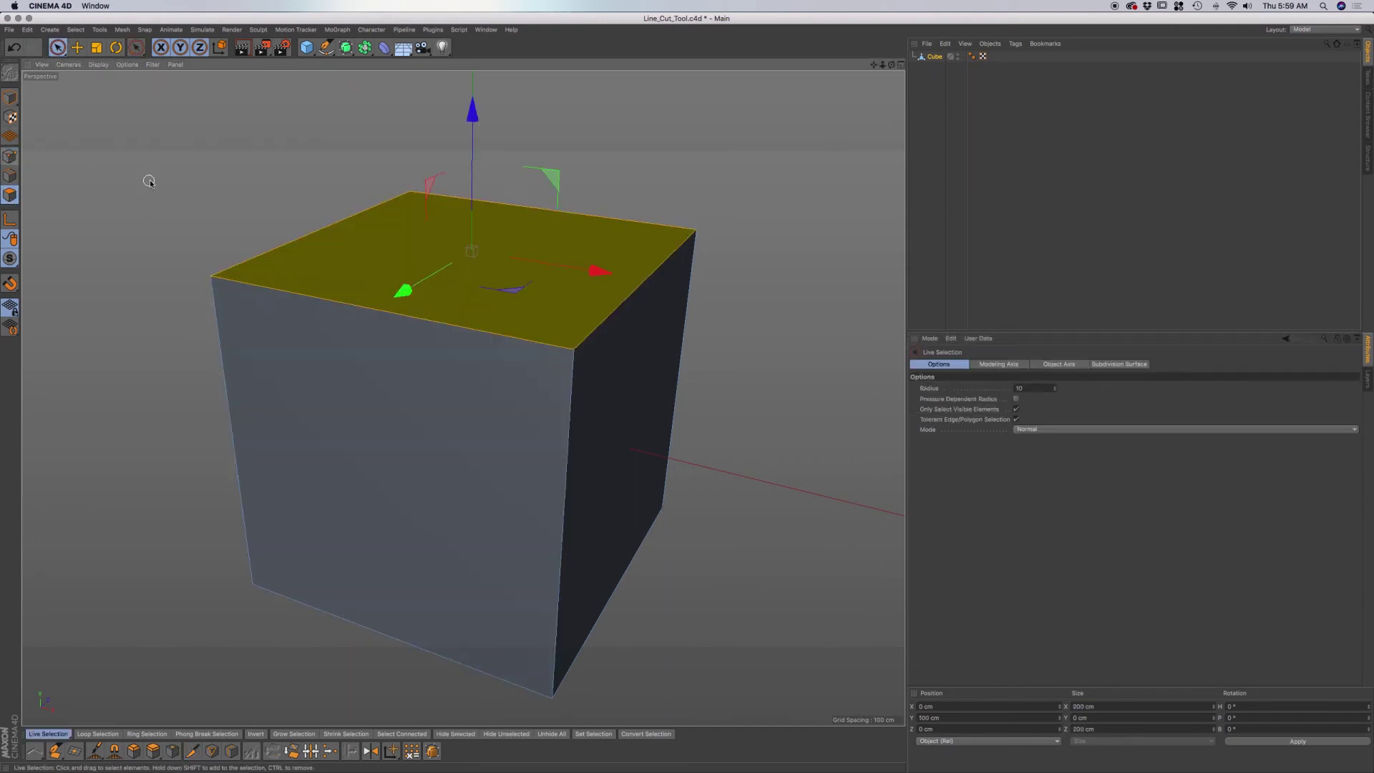
- Draw a line cut across the selected top face, starting and ending outside the cube, and undo it
key(k)
key(k)
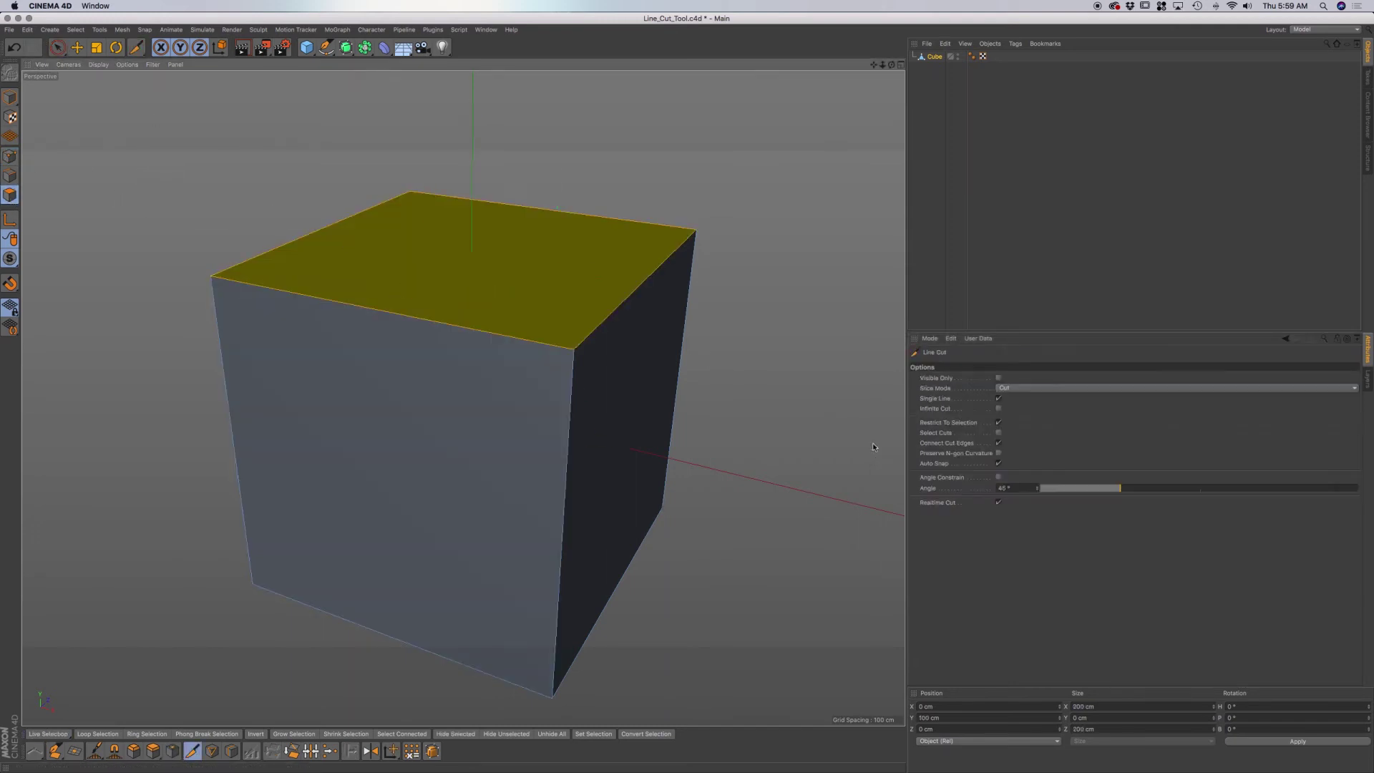
click(998, 422)
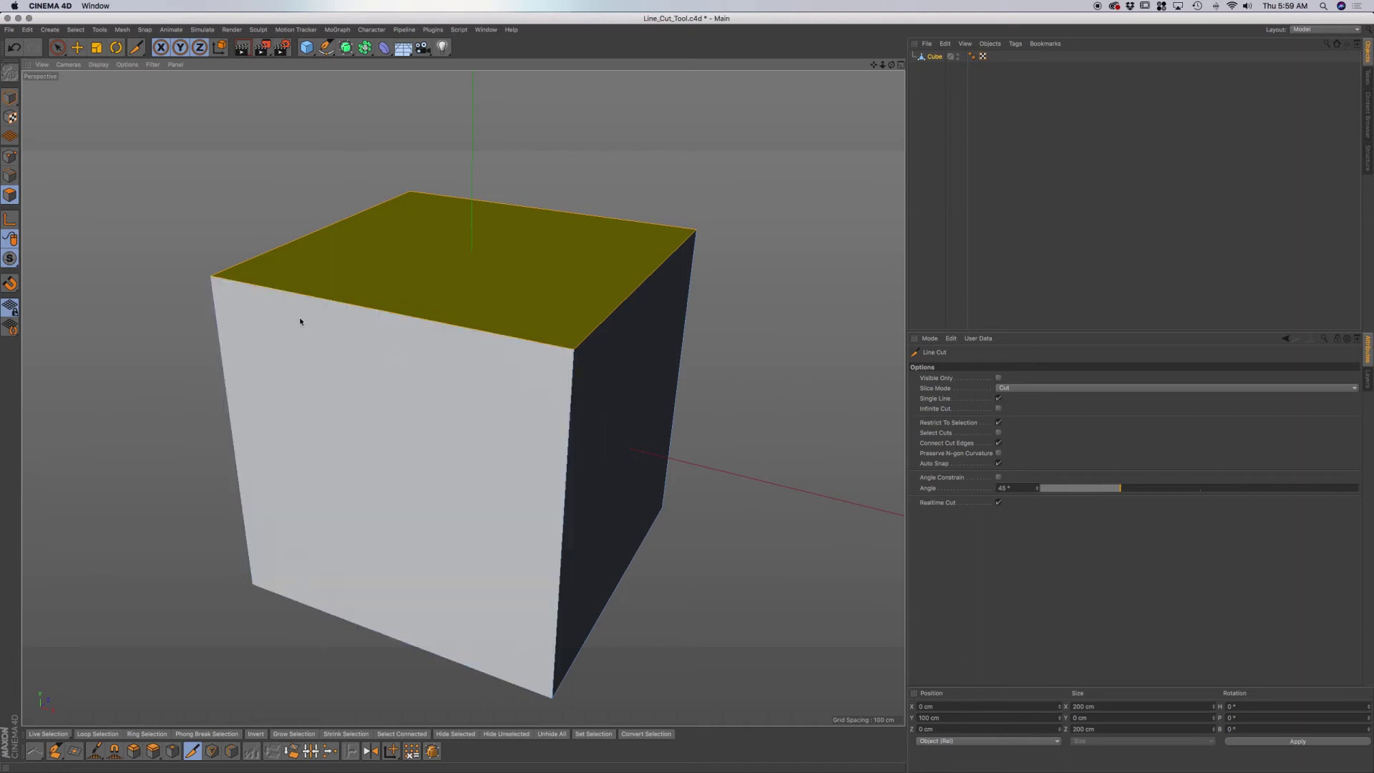
click(184, 220)
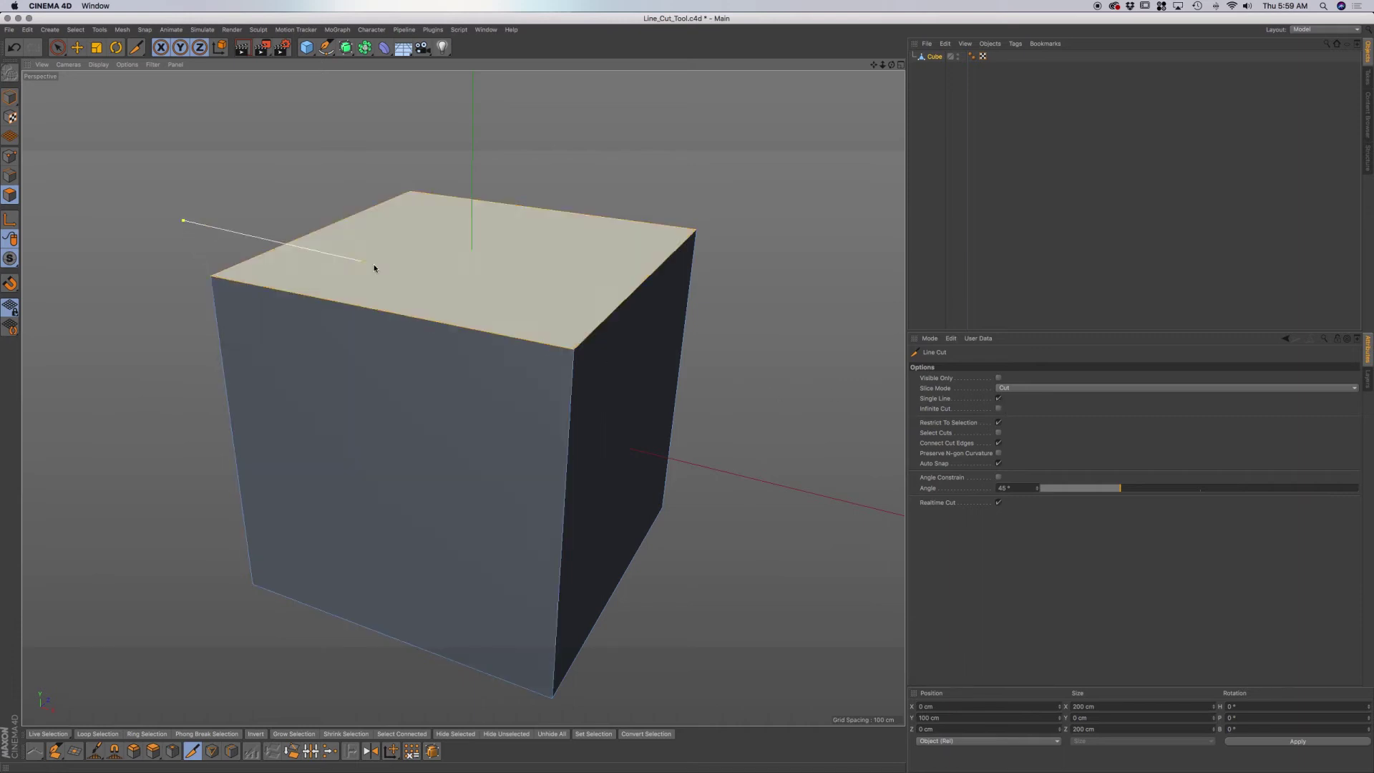
click(815, 338)
key(Escape)
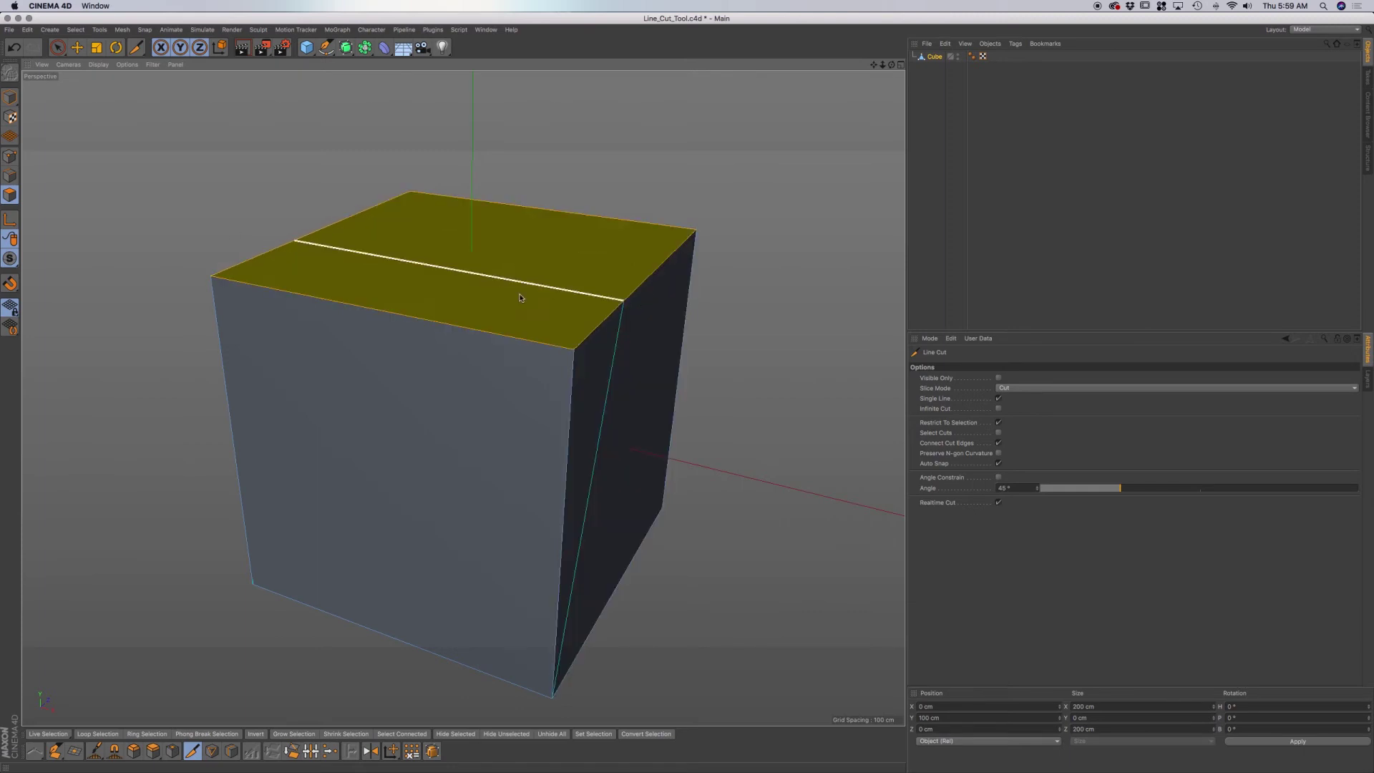
key(super+z)
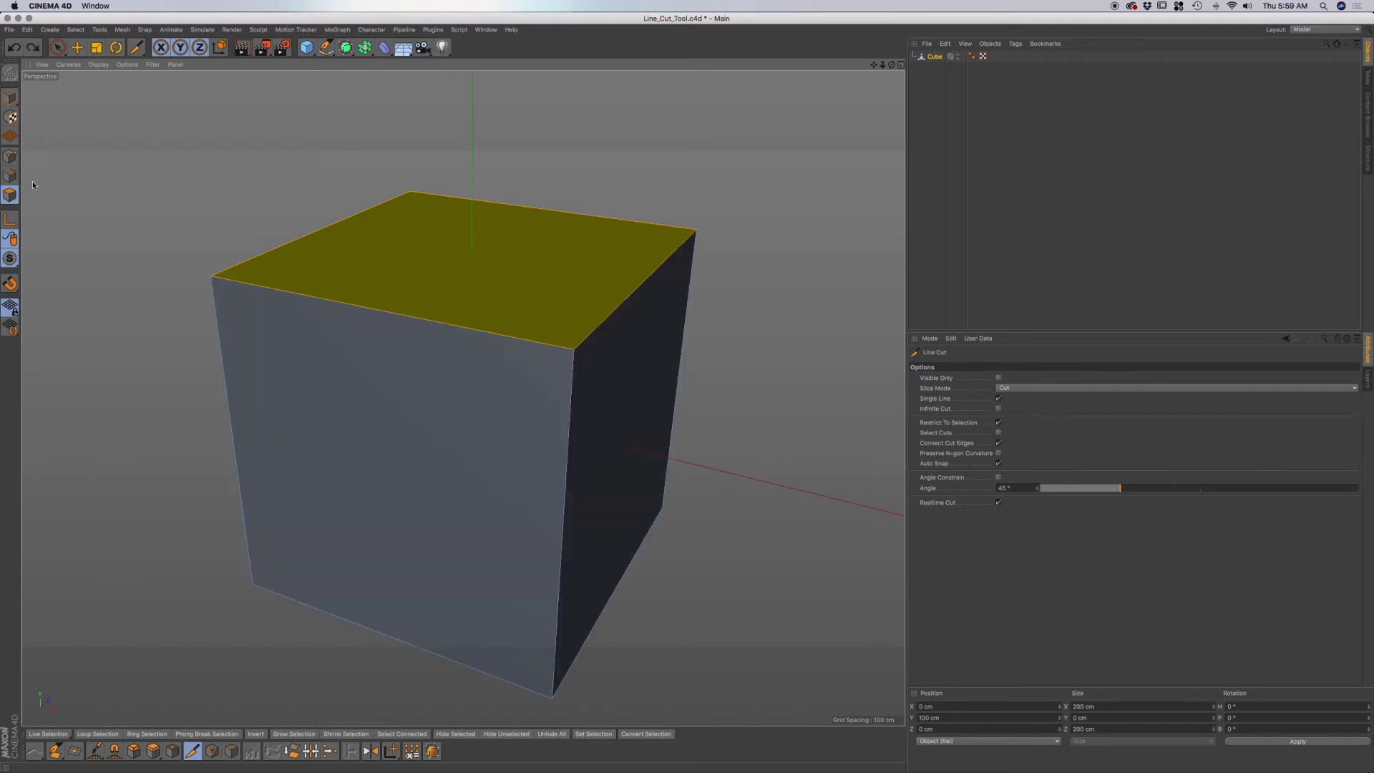
- Switch to edge mode and select the right edge of the cube's top face with Live Selection
click(10, 176)
click(58, 47)
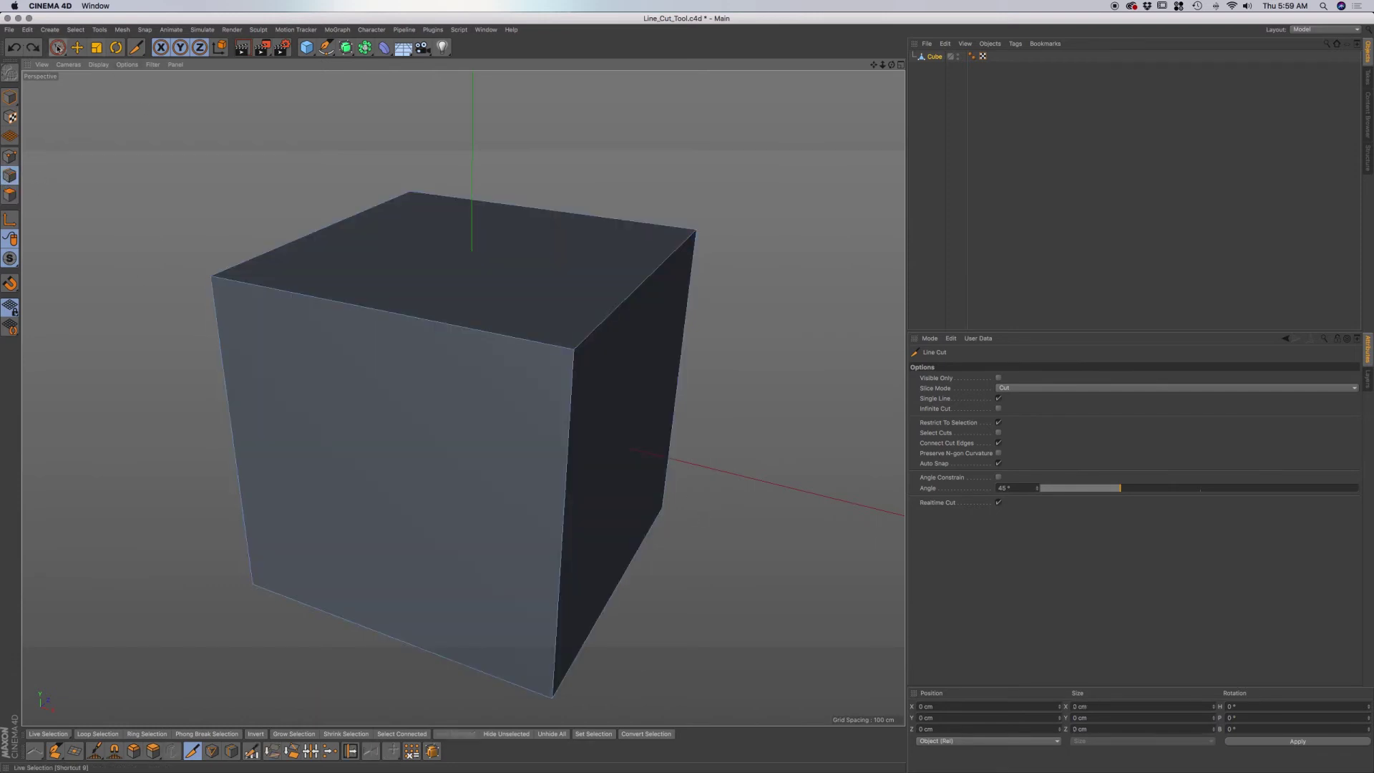
click(642, 280)
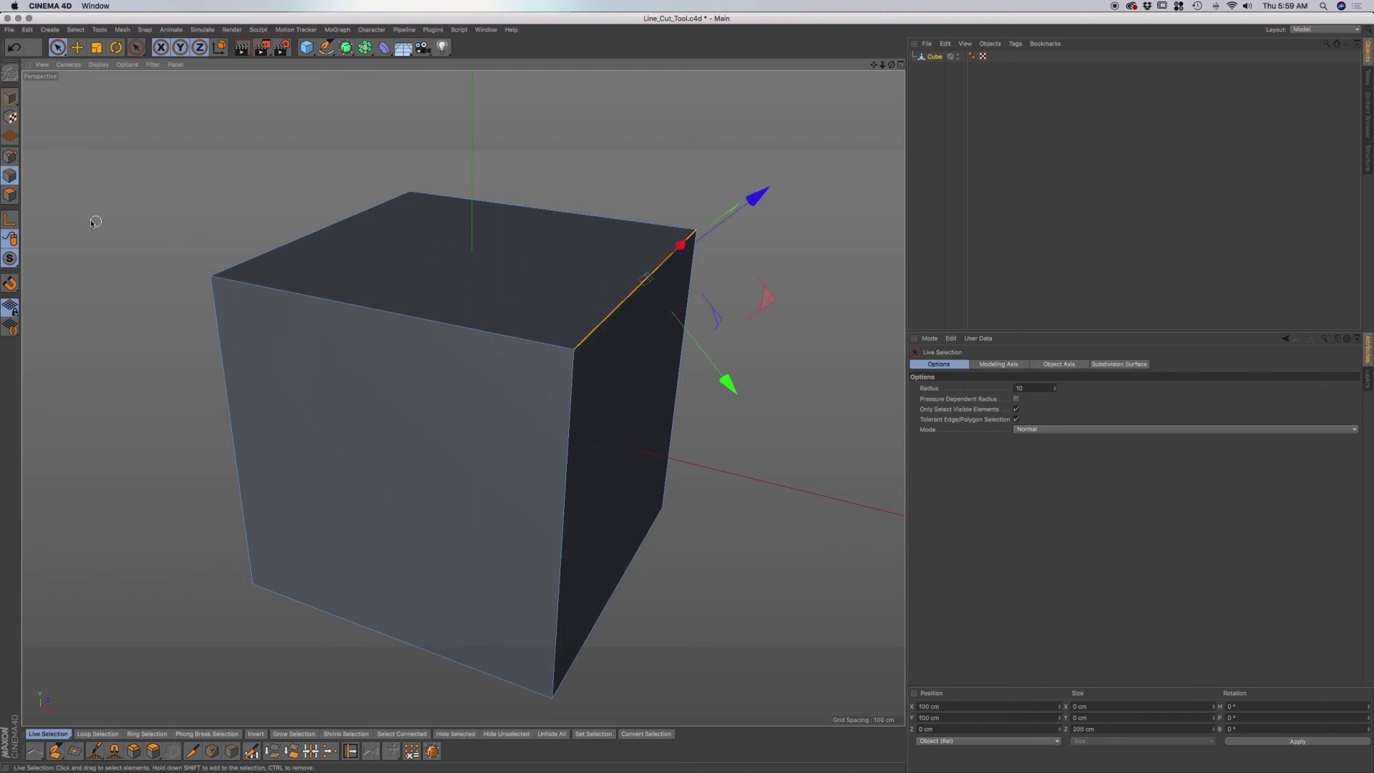
- With Restrict To Selection enabled, draw a line cut across the top face and through the selected right edge
key(k)
key(k)
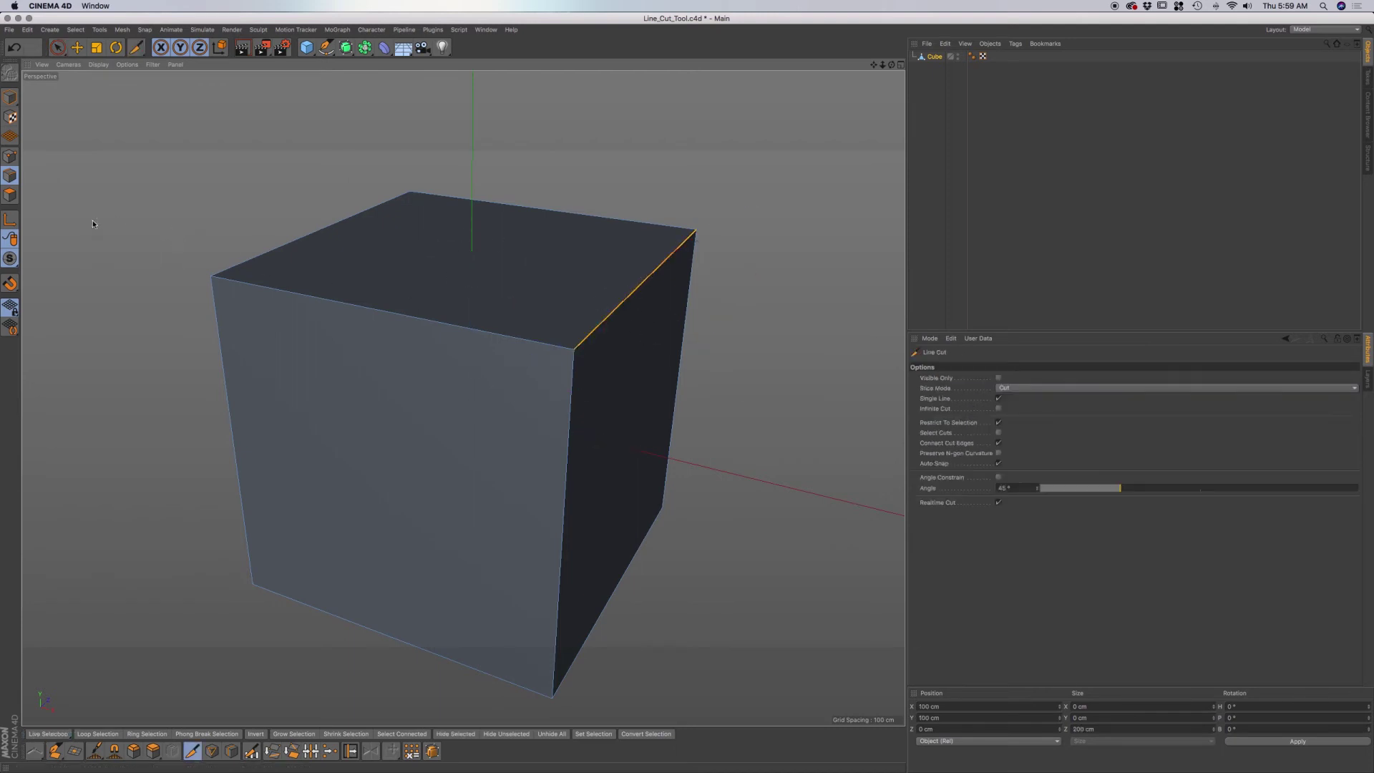
click(306, 207)
click(818, 349)
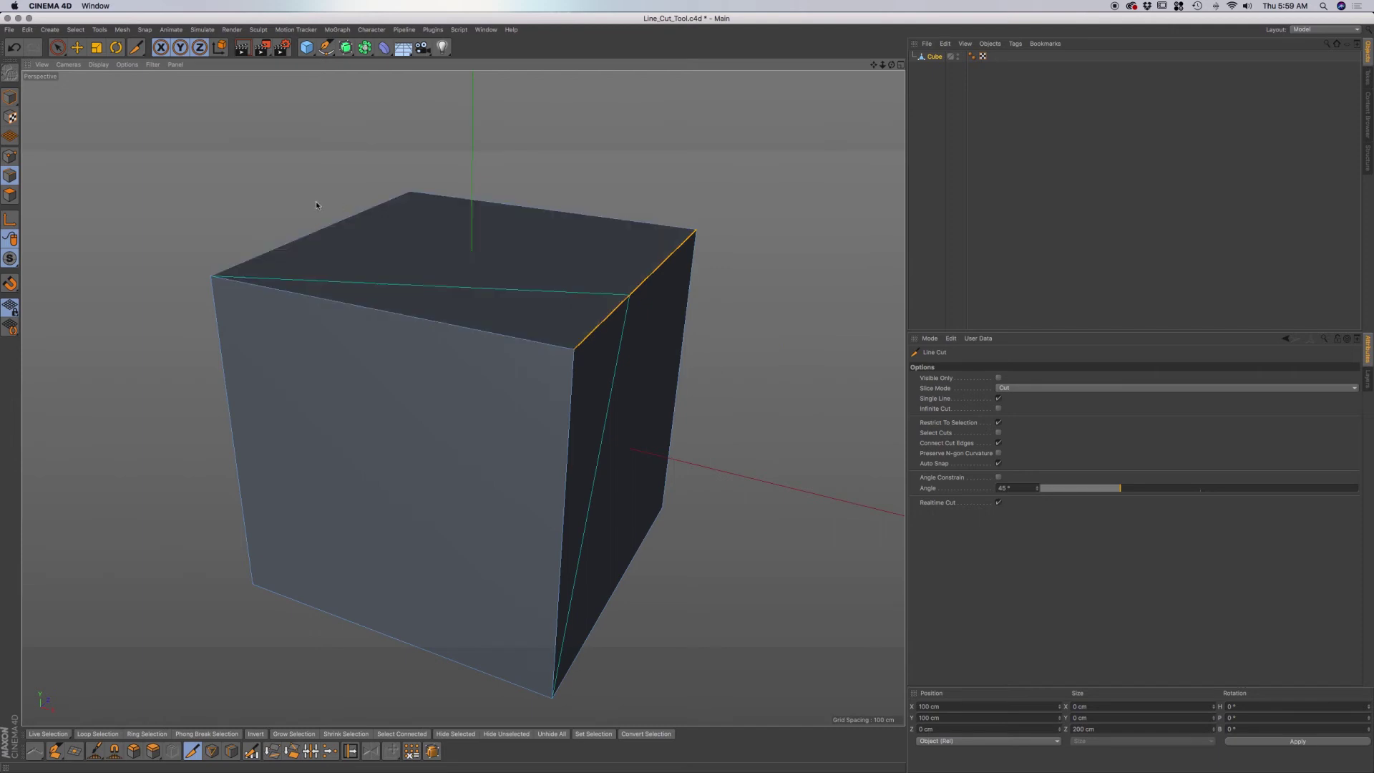
click(290, 192)
key(Escape)
- Select the new point on the top face's right edge in point mode, and undo the selection and the cut
click(13, 159)
click(629, 295)
click(57, 48)
click(629, 295)
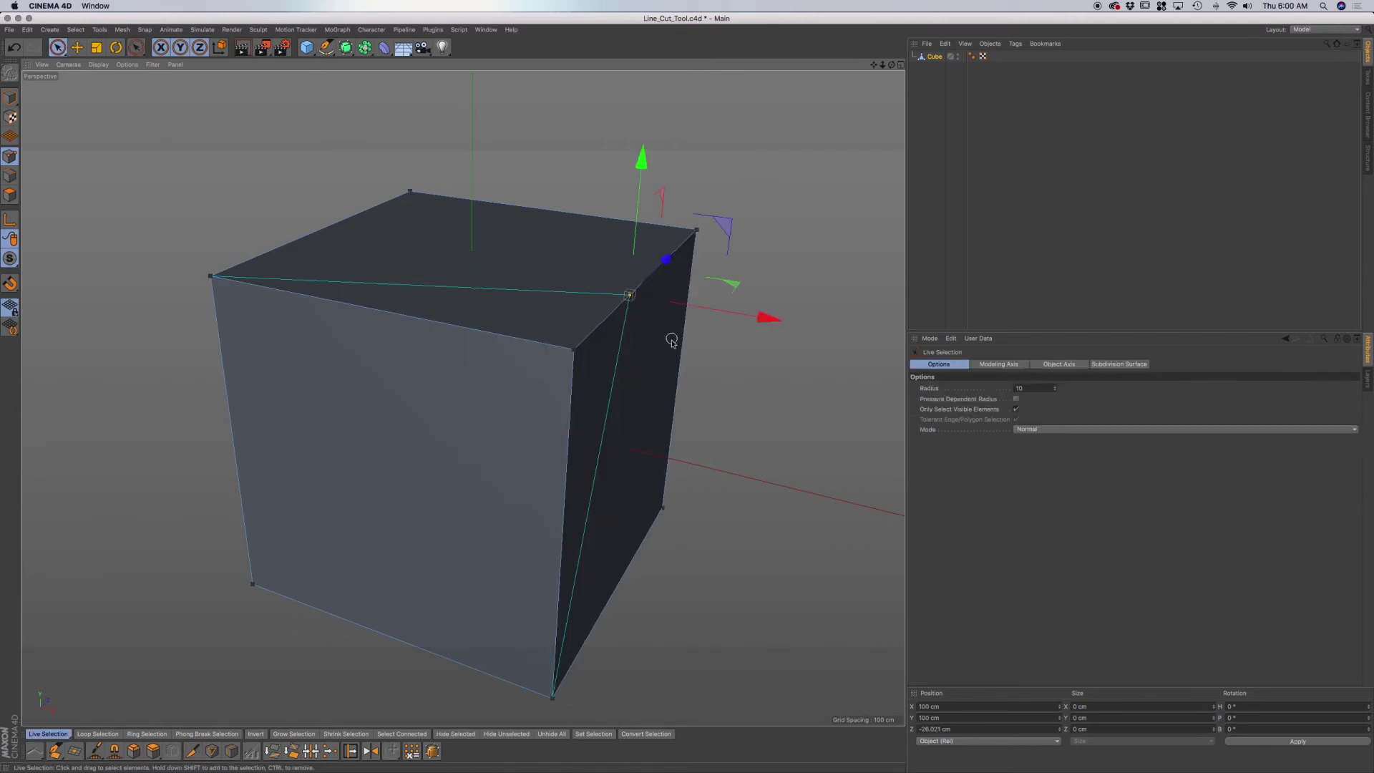
key(super+z)
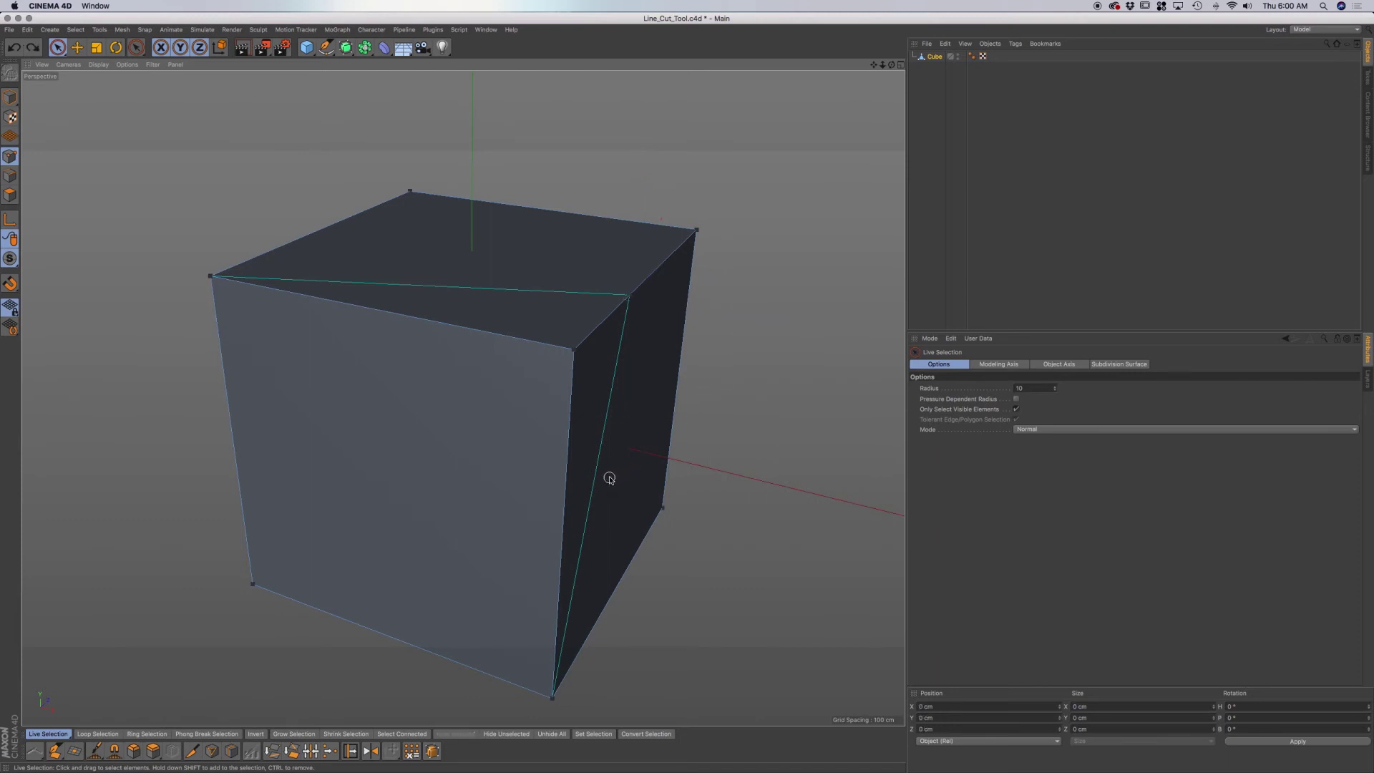
key(super+z)
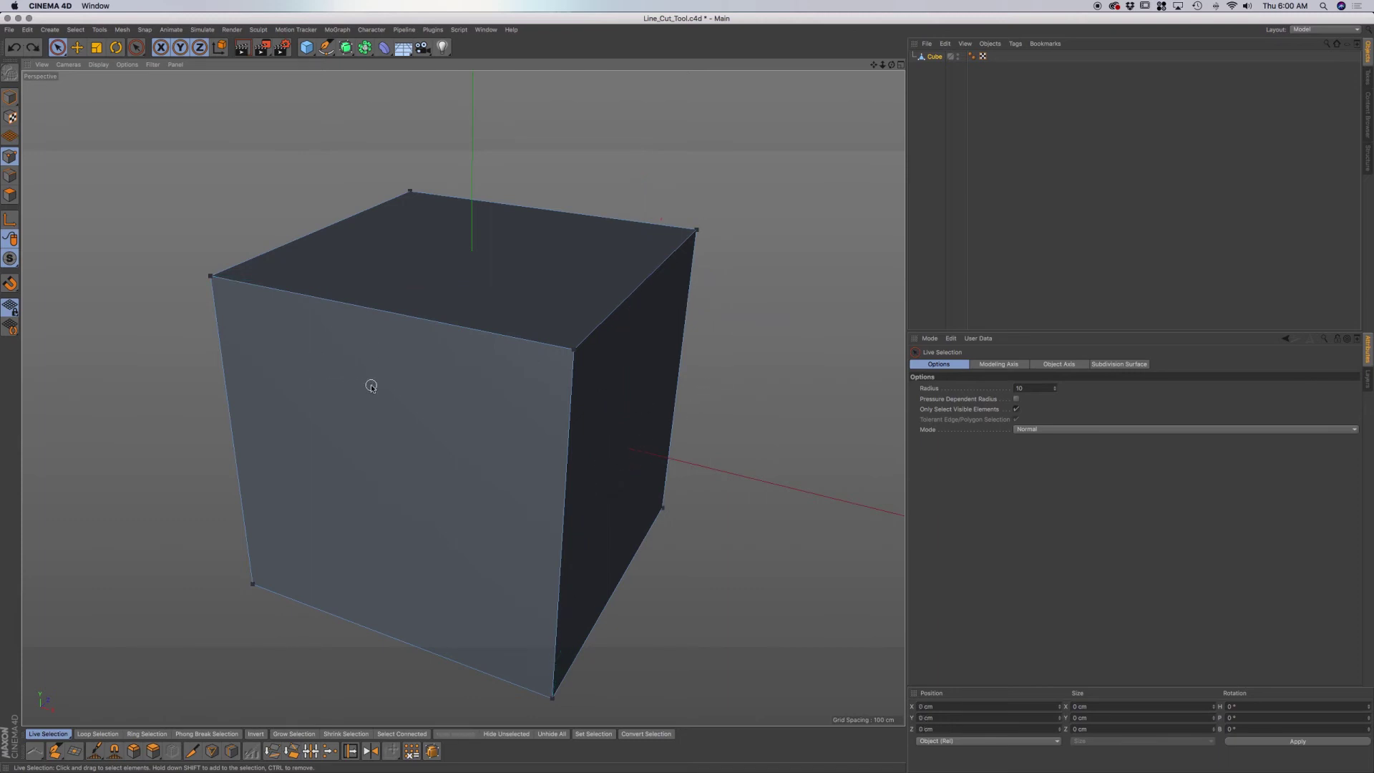
- Reactivate Line Cut, disable Restrict To Selection, and enable Select Cuts
key(k)
key(k)
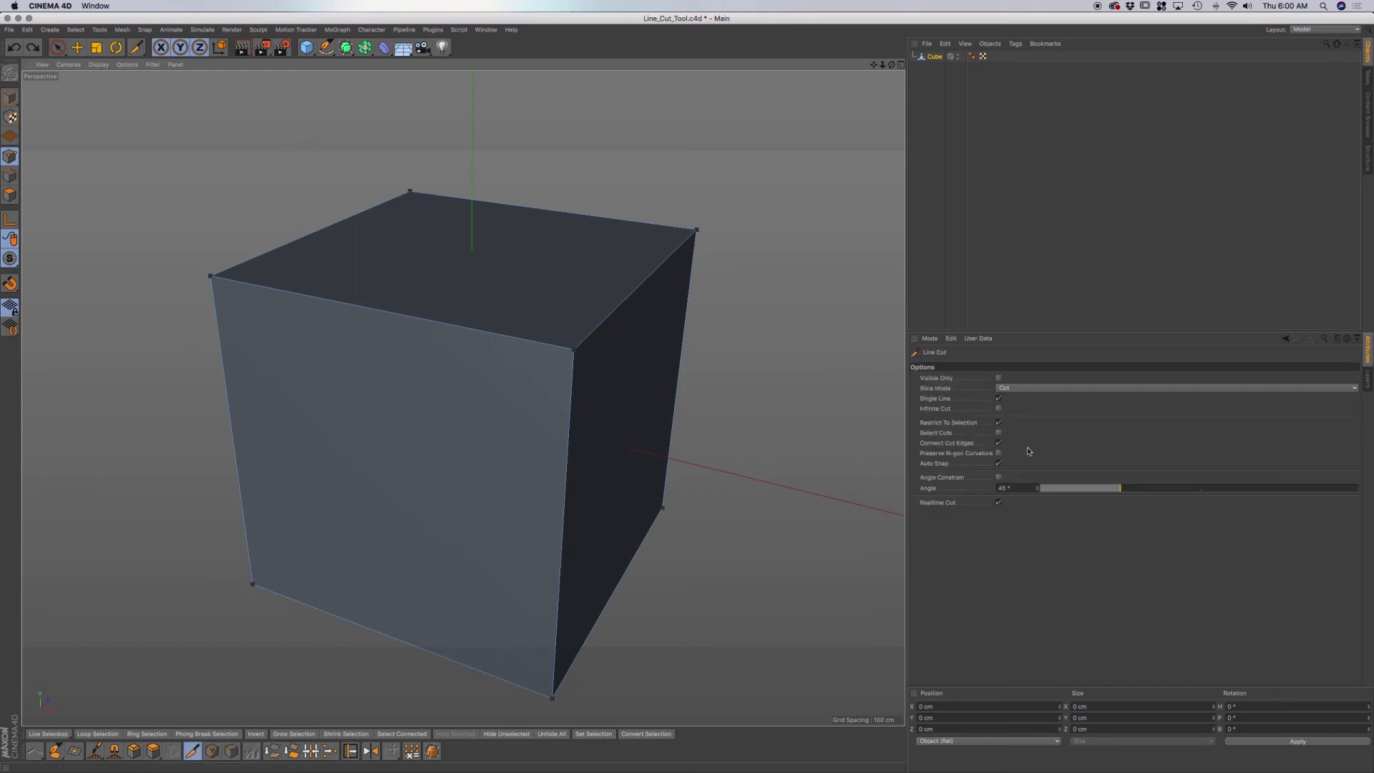
click(998, 423)
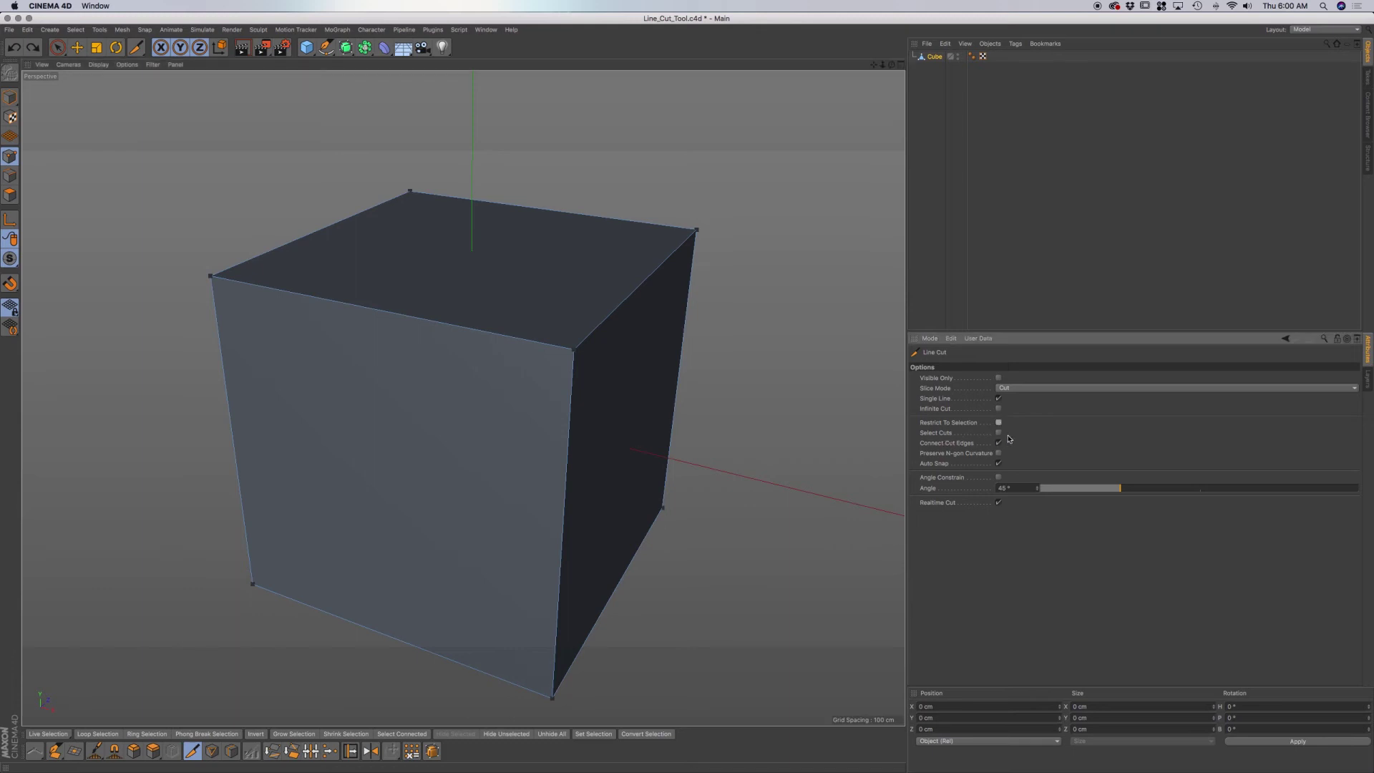
click(998, 432)
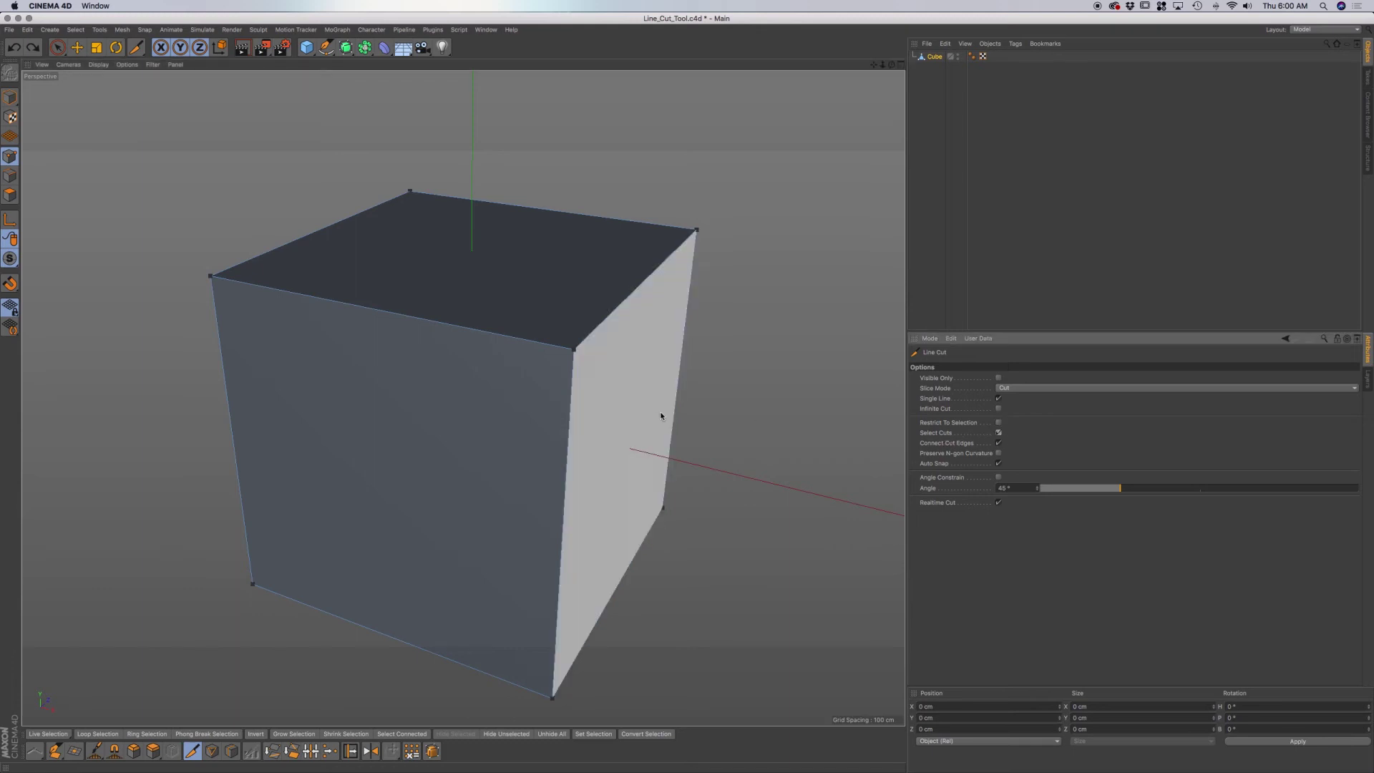
- Switch to edge mode with the cube's top face in clear view and disable Single Line
alt+drag(644, 455, 478, 330)
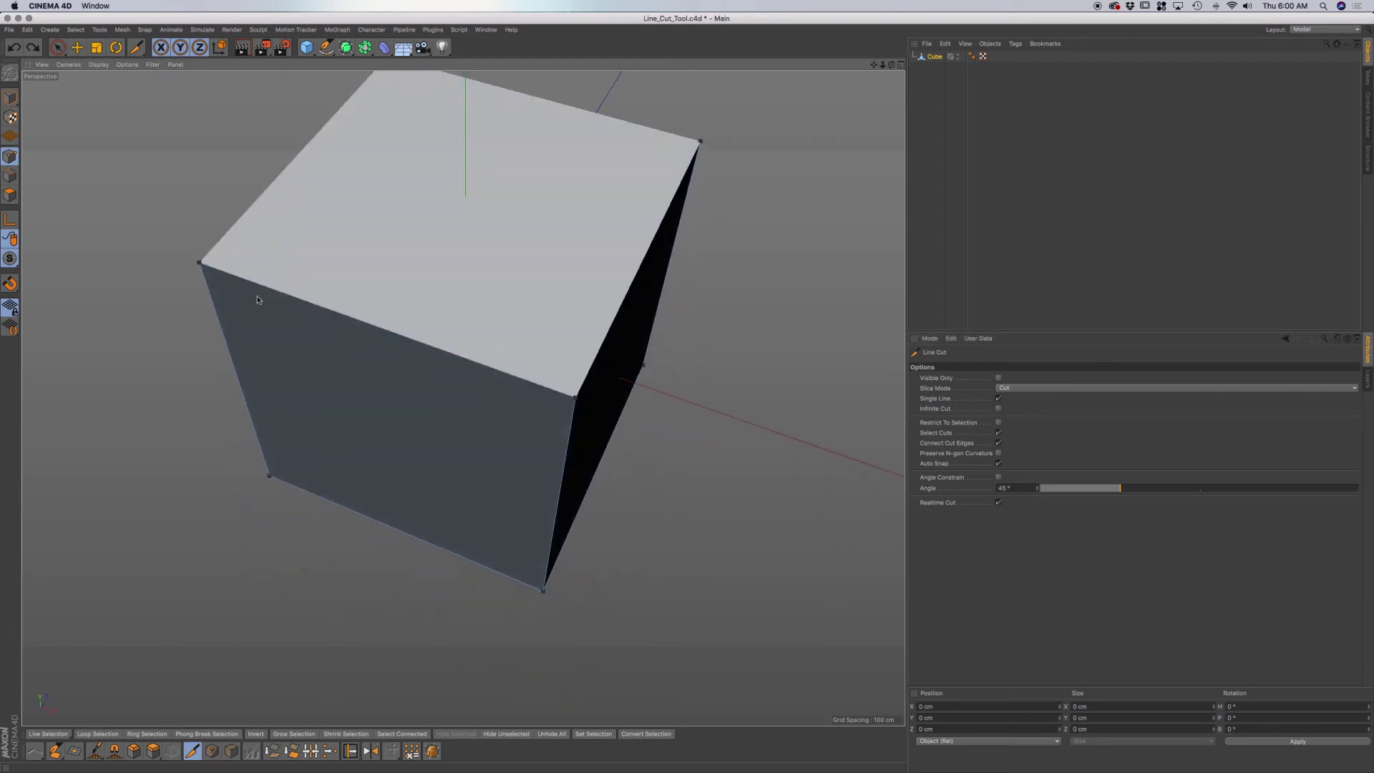
click(10, 175)
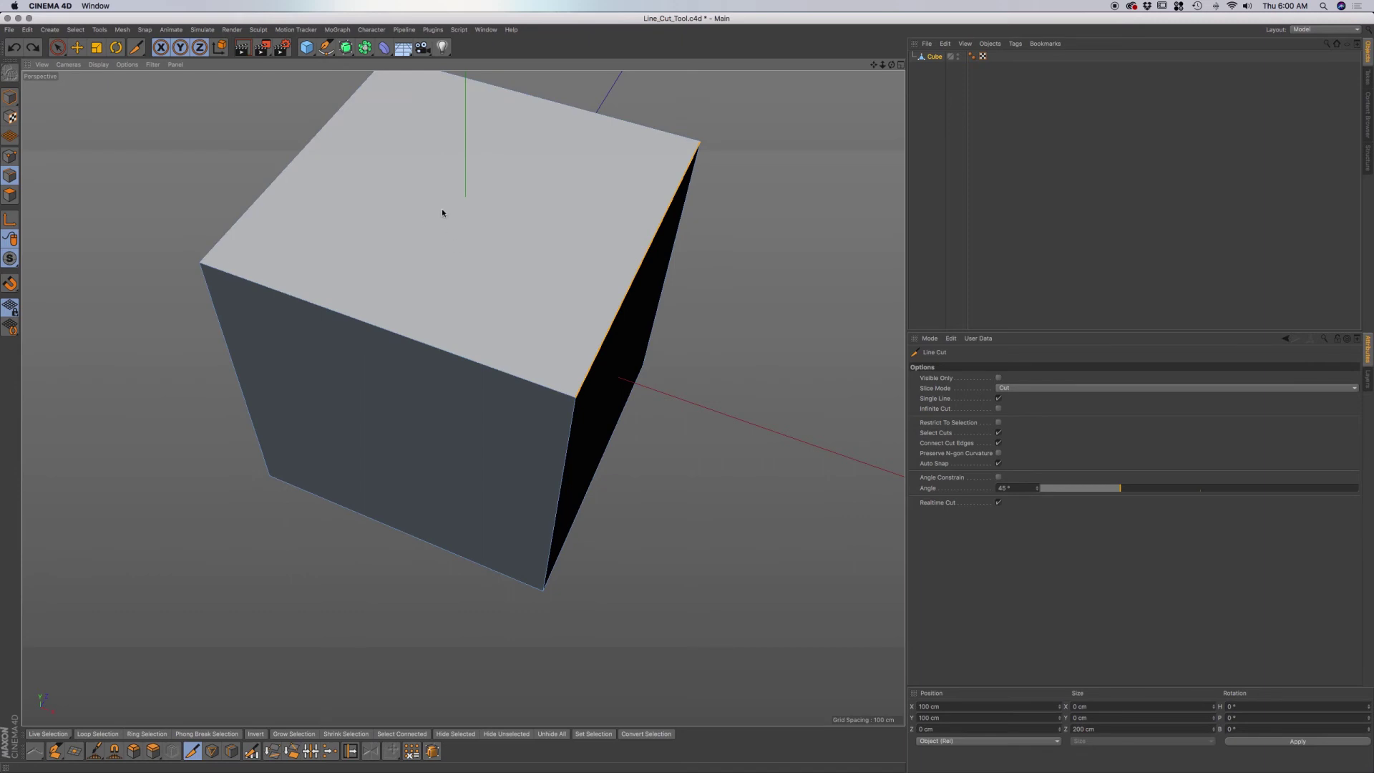
key(Escape)
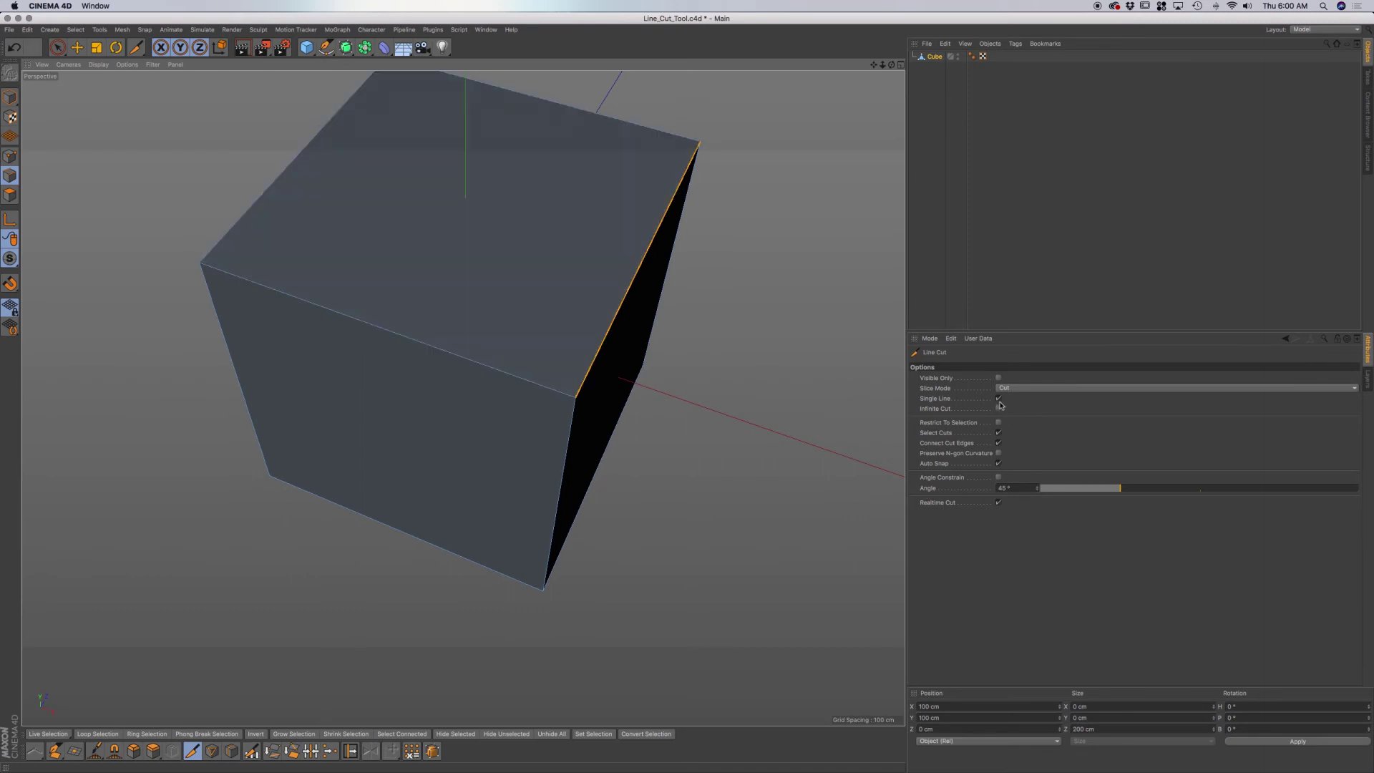
click(999, 398)
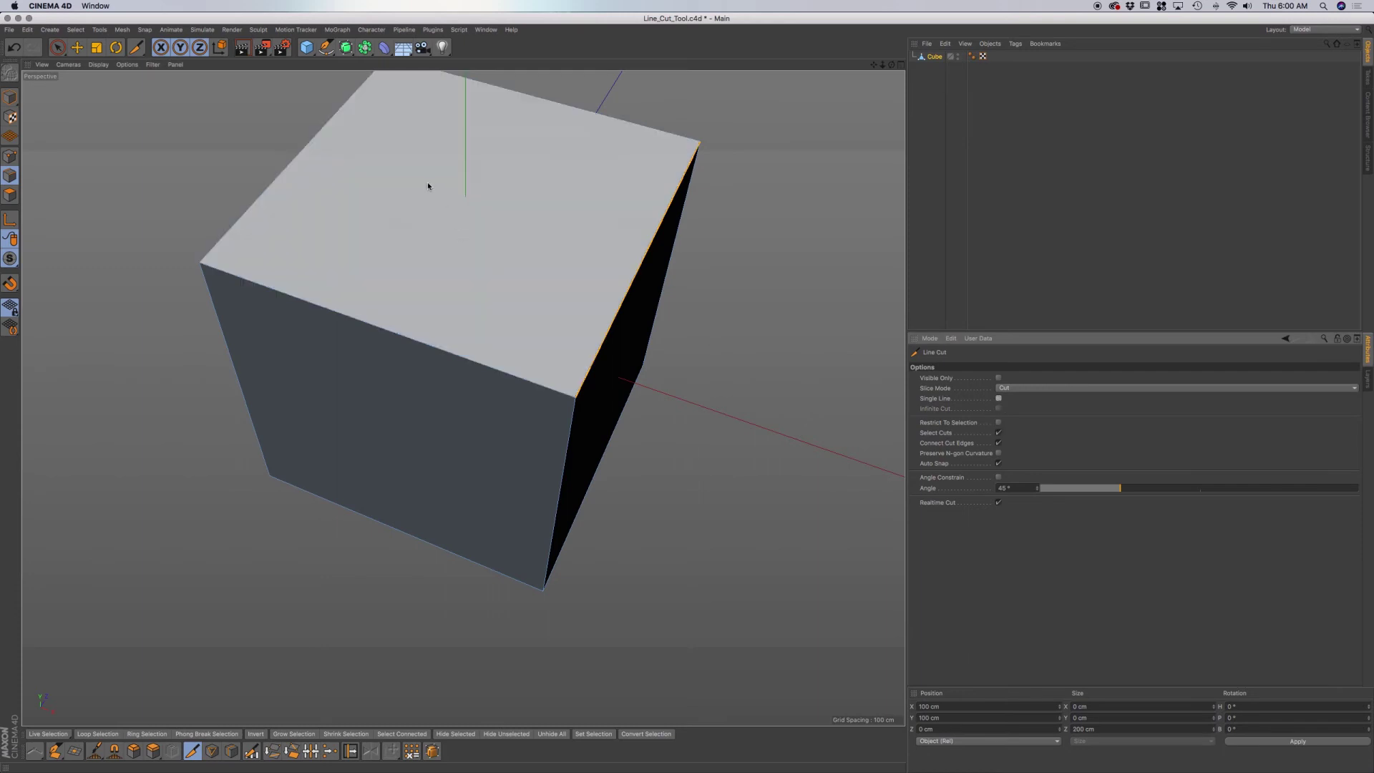
- Draw a closed four-sided cut inside the top face, switch to Live Selection to inspect the selected cut edges, and undo the cut
click(425, 176)
click(387, 252)
click(555, 270)
click(569, 181)
click(425, 177)
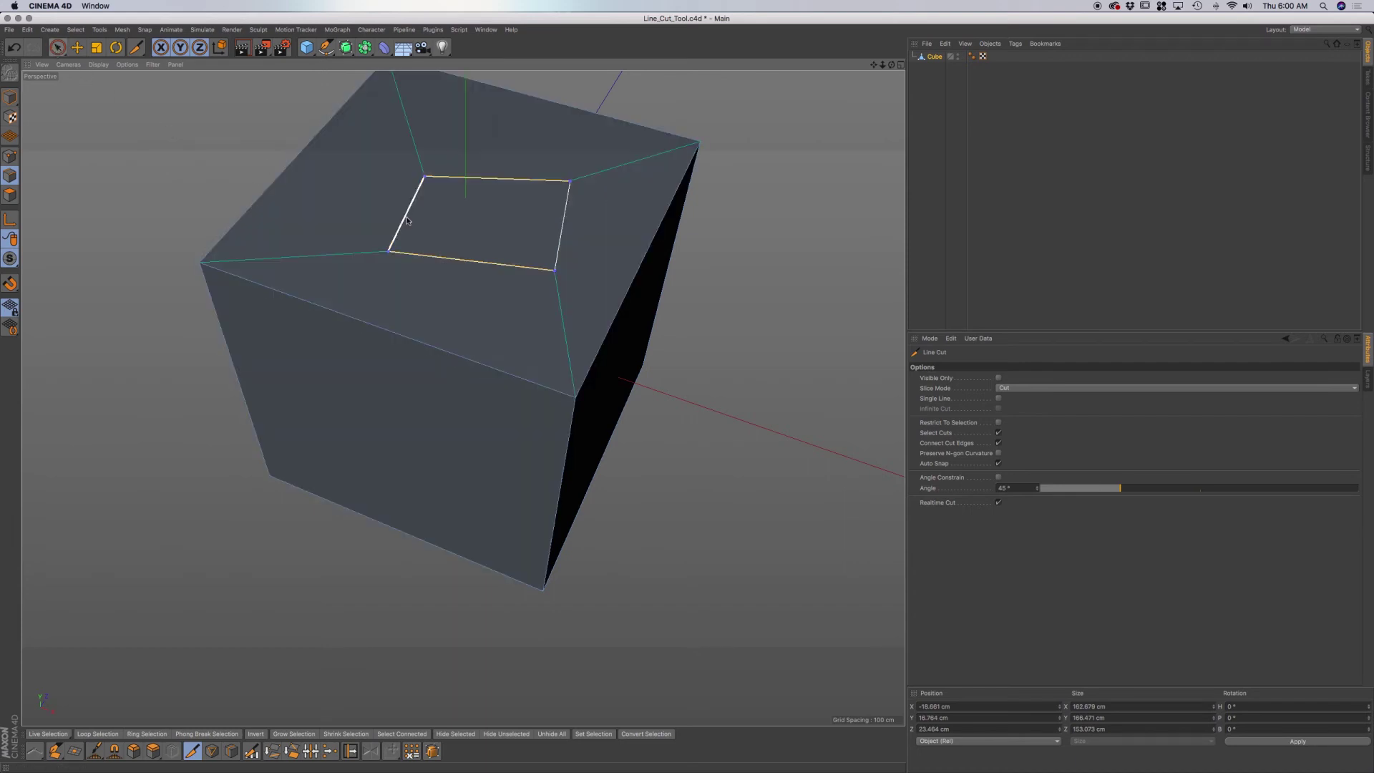
click(58, 48)
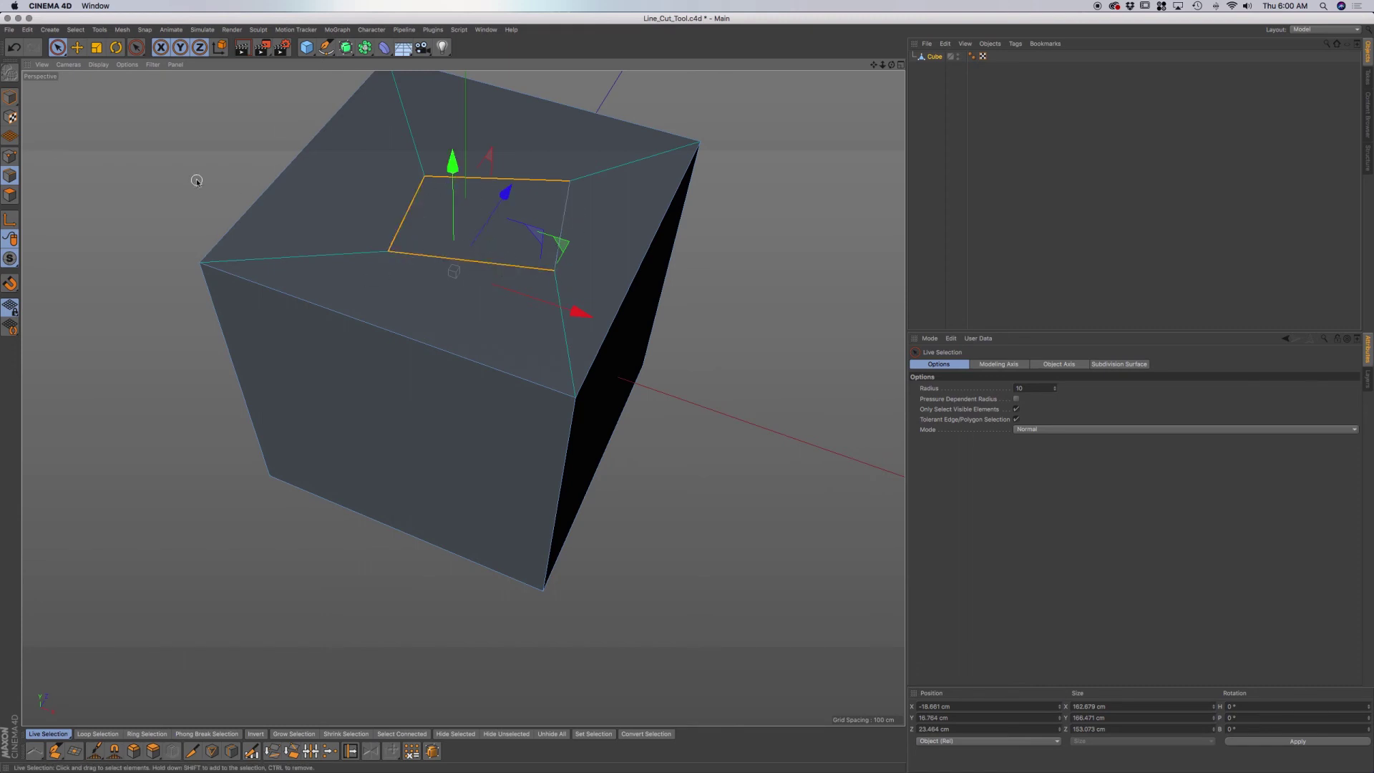
key(super+z)
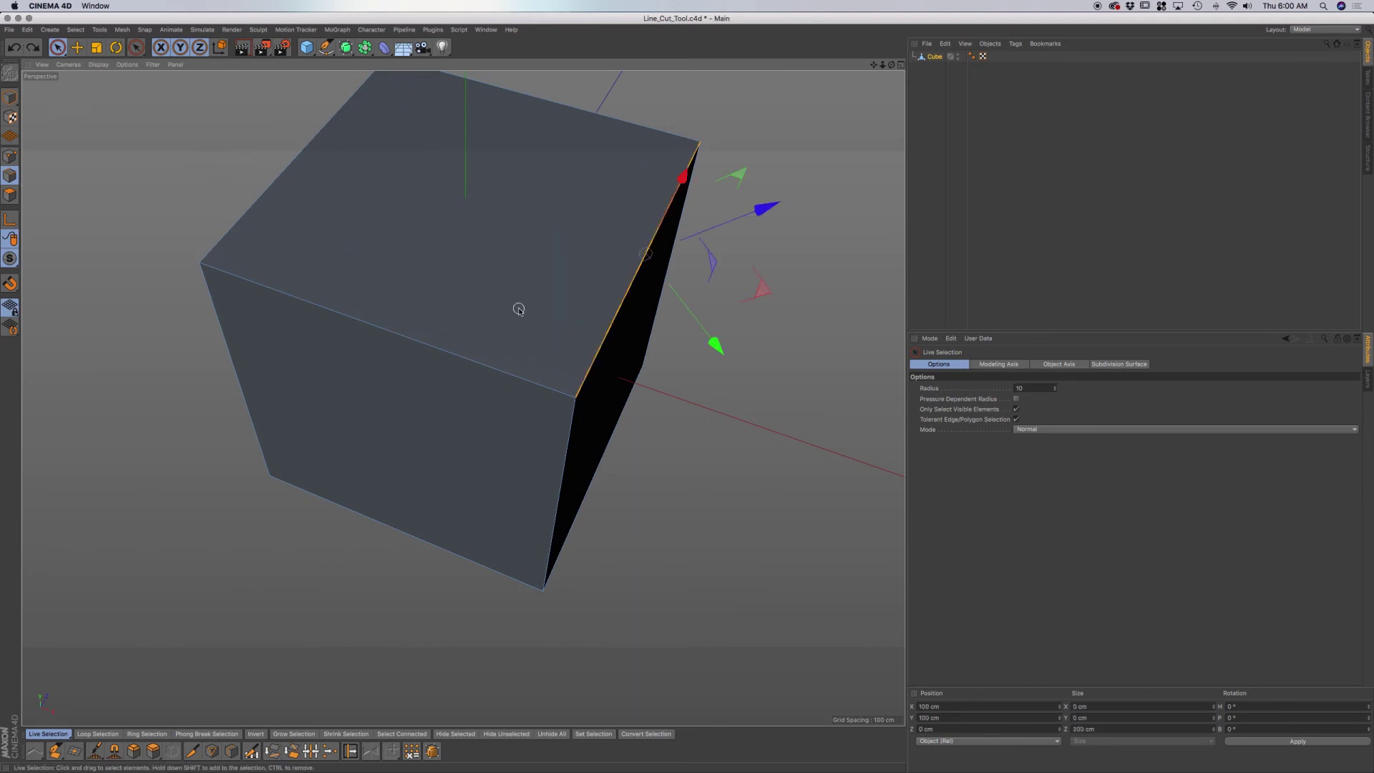
- Reactivate Line Cut and draw a closed four-sided cut that overlaps the left edge of the cube's top face
key(k)
key(k)
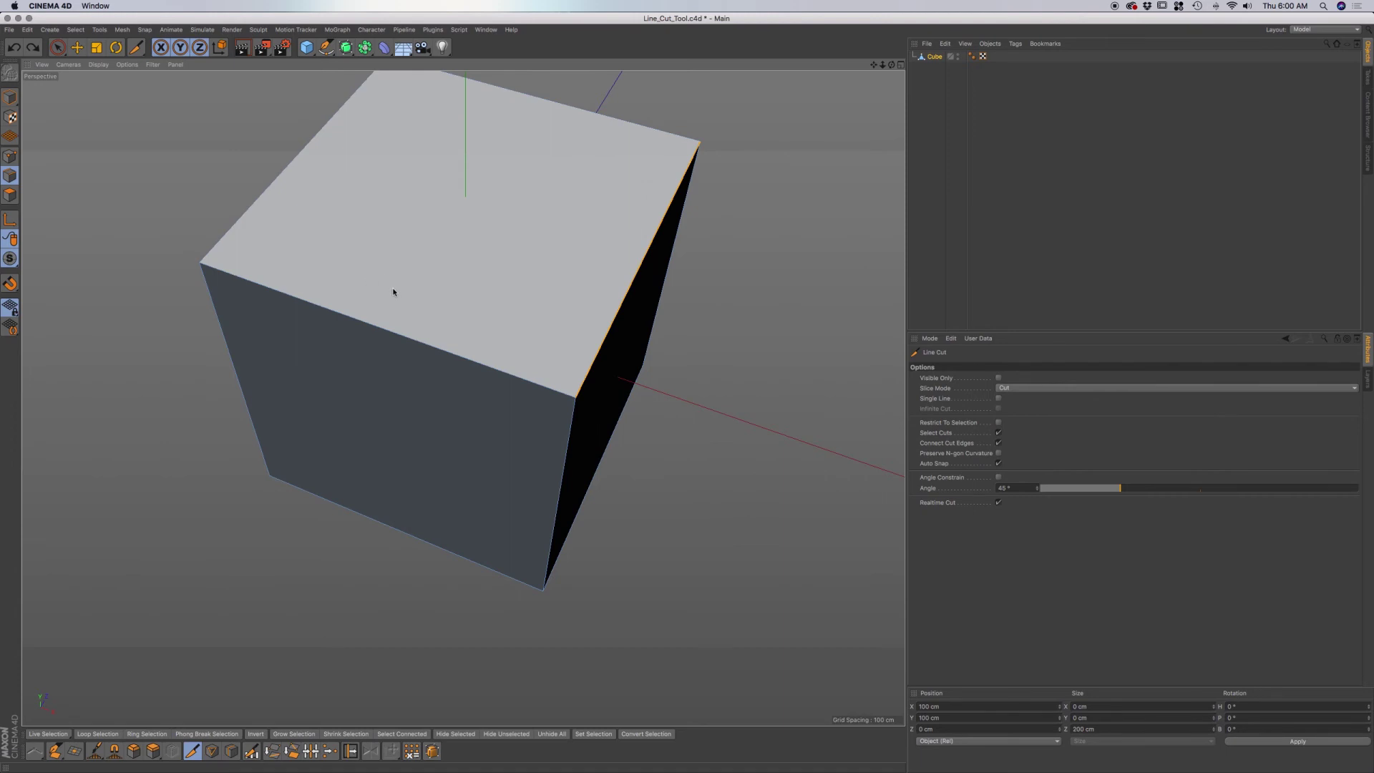
alt+middle_drag(358, 193, 368, 283)
click(287, 201)
click(387, 241)
click(333, 307)
click(245, 260)
click(287, 203)
key(Escape)
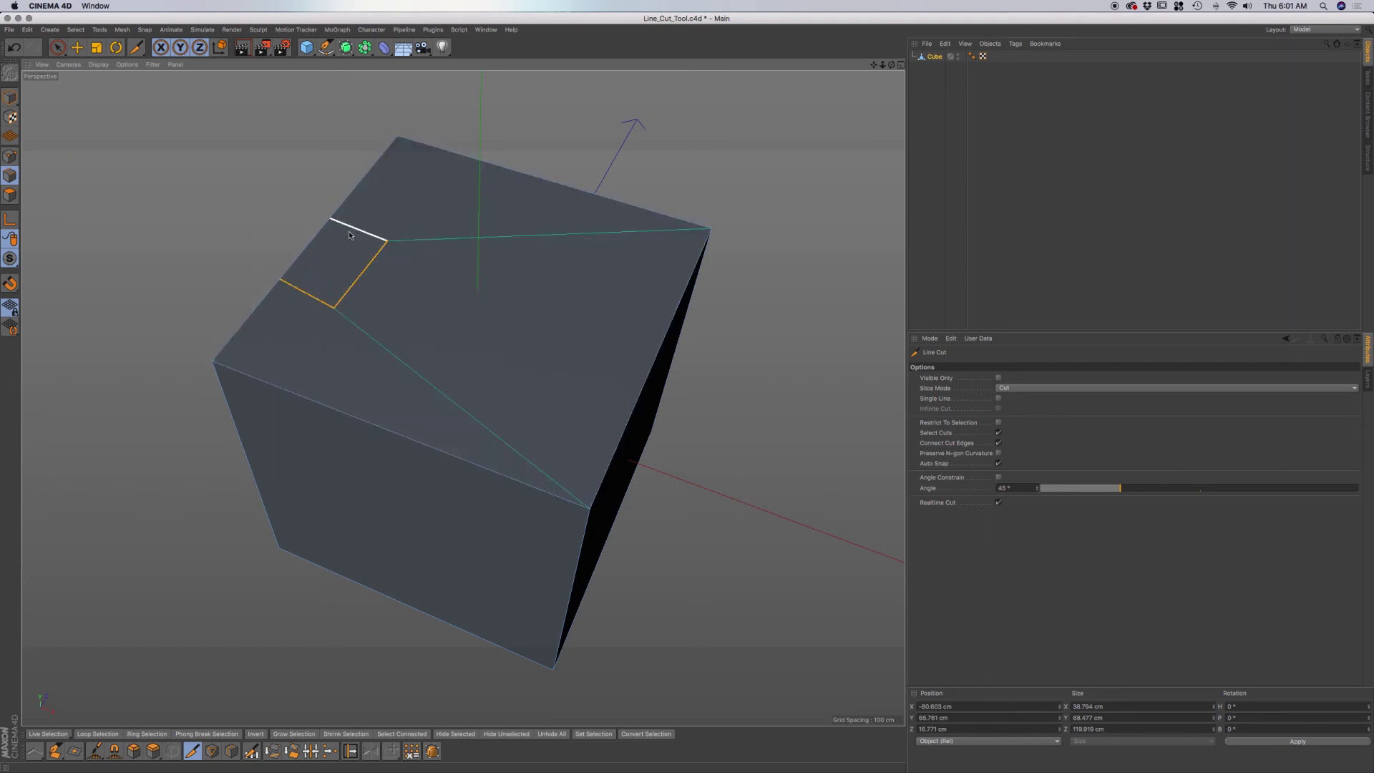
- Switch to Live Selection and undo the overlapping cut on the cube's top face
click(63, 53)
key(super+z)
key(super+shift+z)
key(super+z)
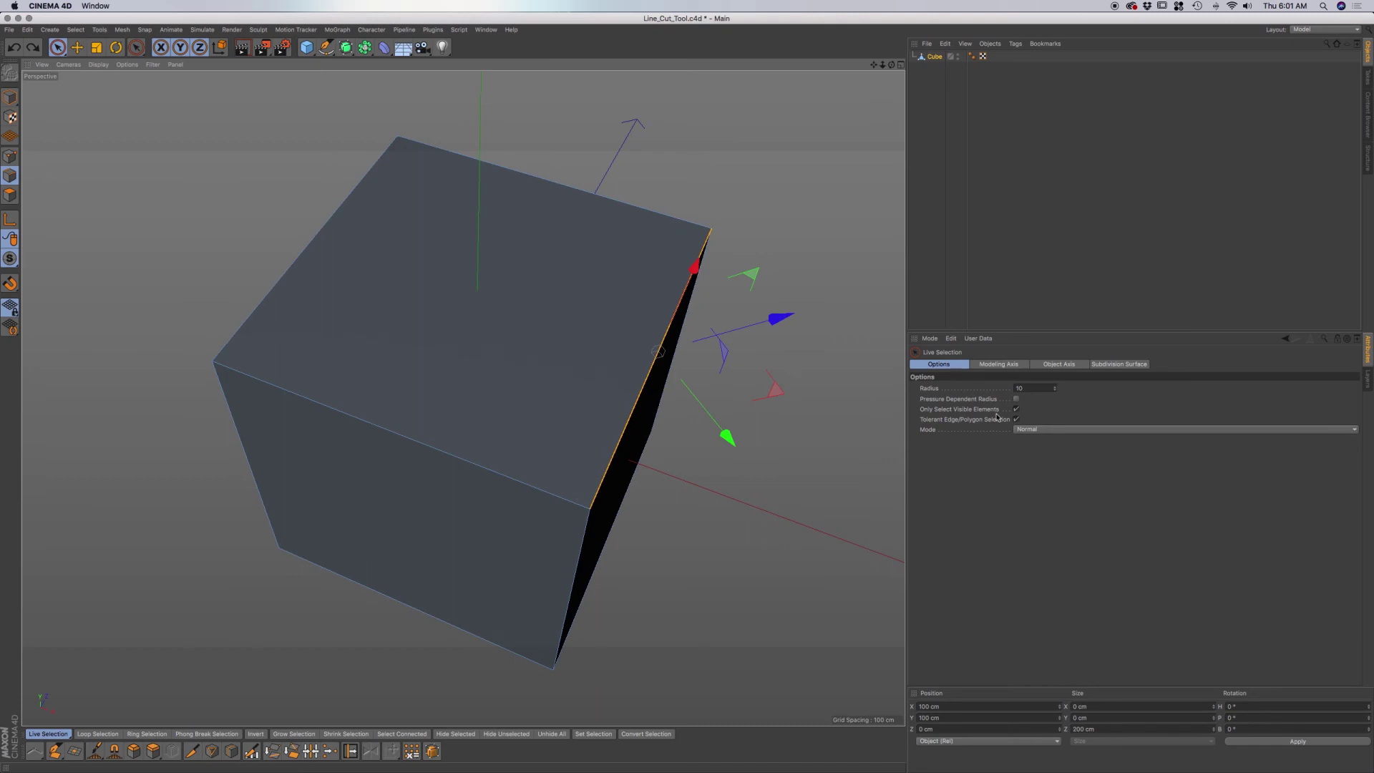
- With Line Cut in point mode and Connect Cut Edges off, draw a closed four-sided cut over the top face's left edge, and undo it
key(k)
key(k)
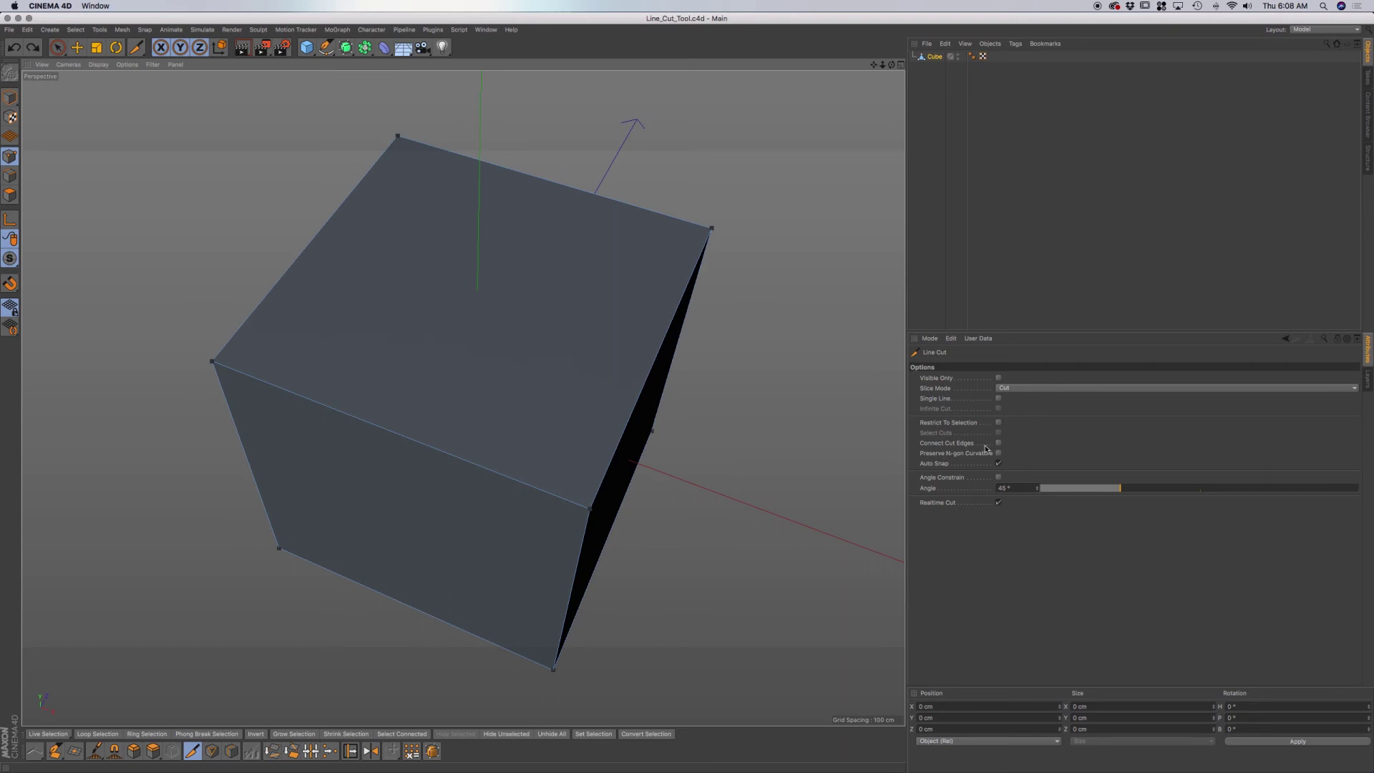
click(257, 178)
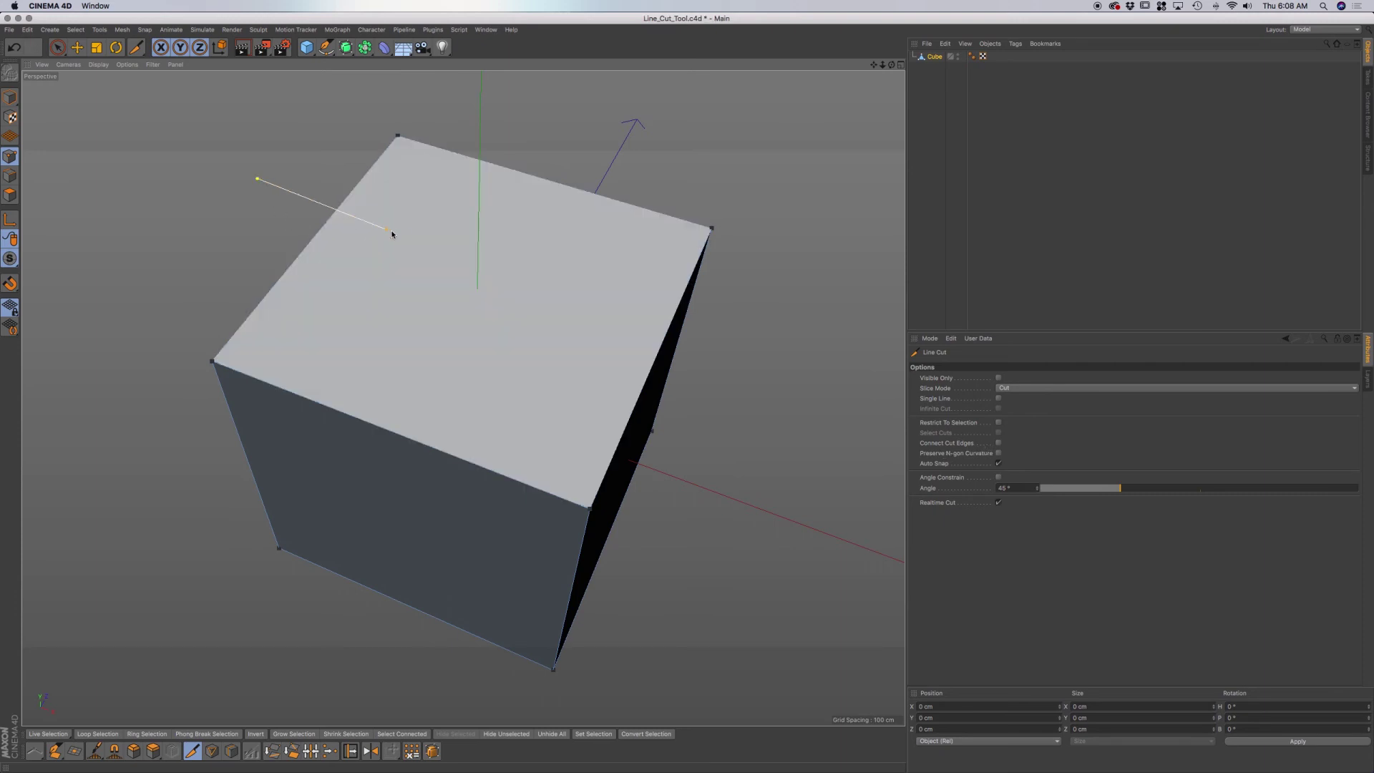
click(213, 253)
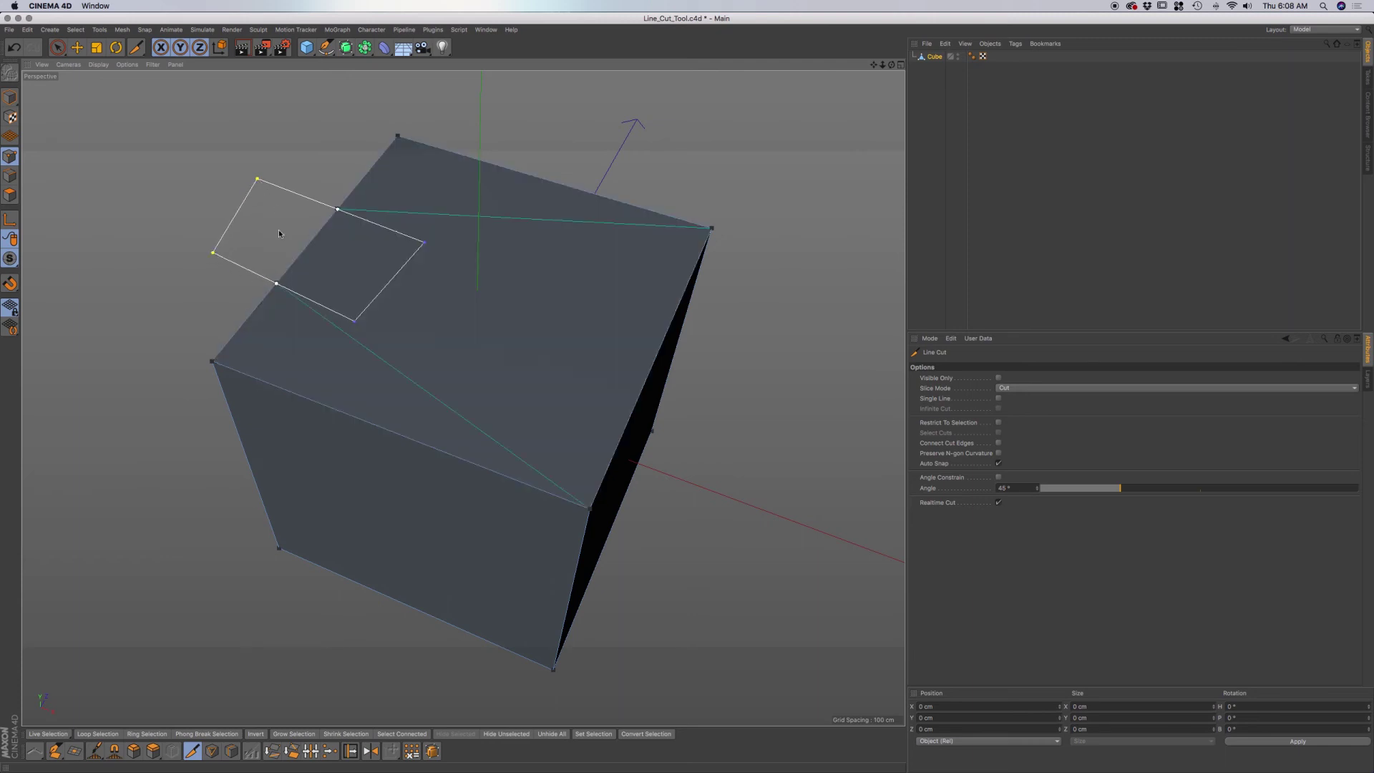
key(Escape)
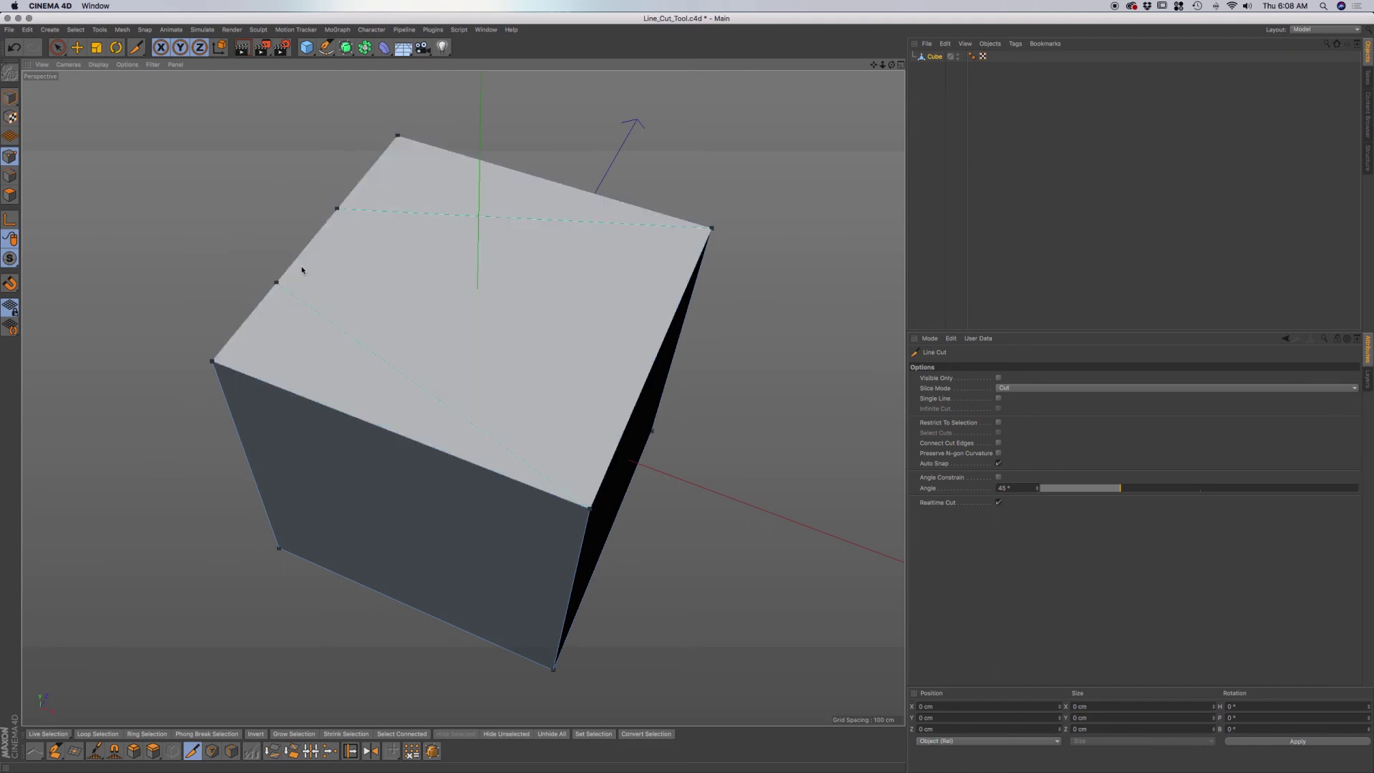
key(super+z)
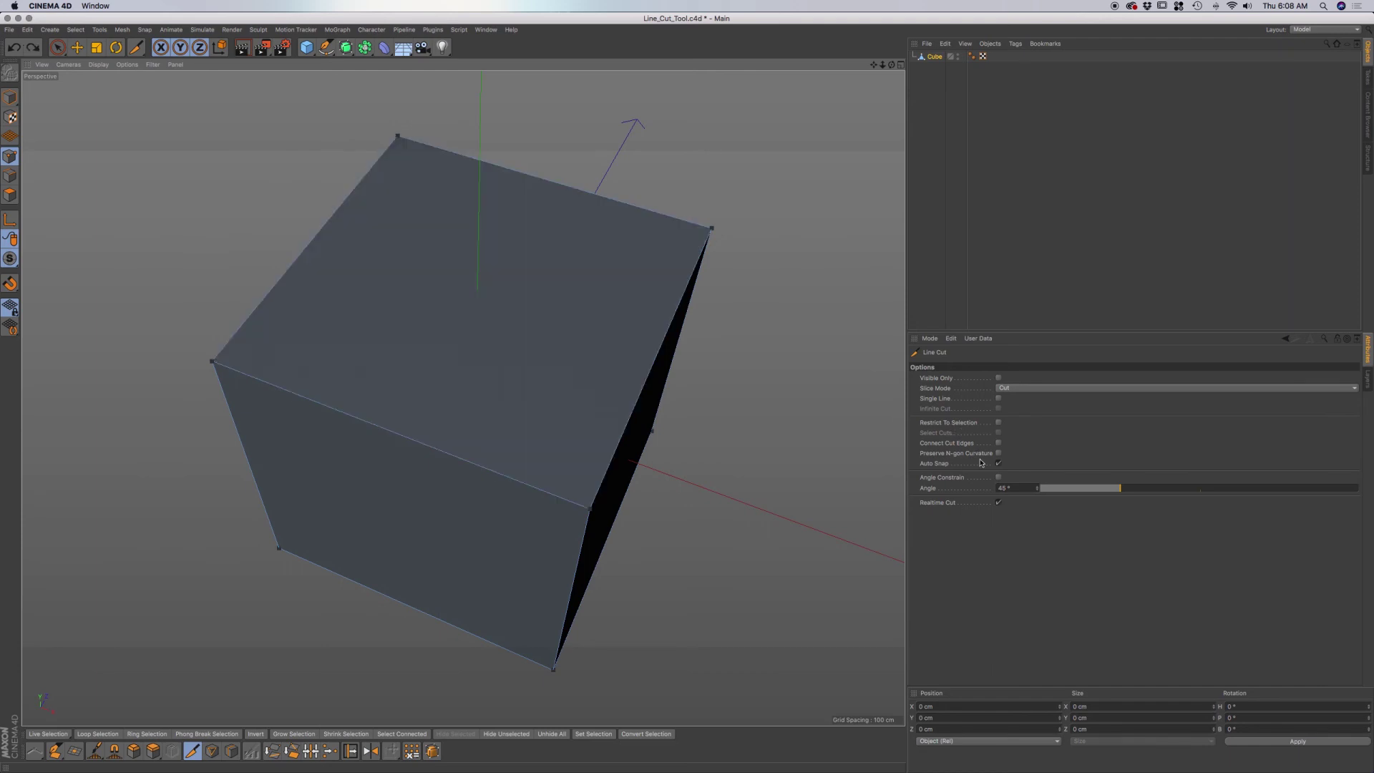
- Enable Connect Cut Edges, draw a closed four-sided cut over the top face's left edge, and undo it
click(998, 444)
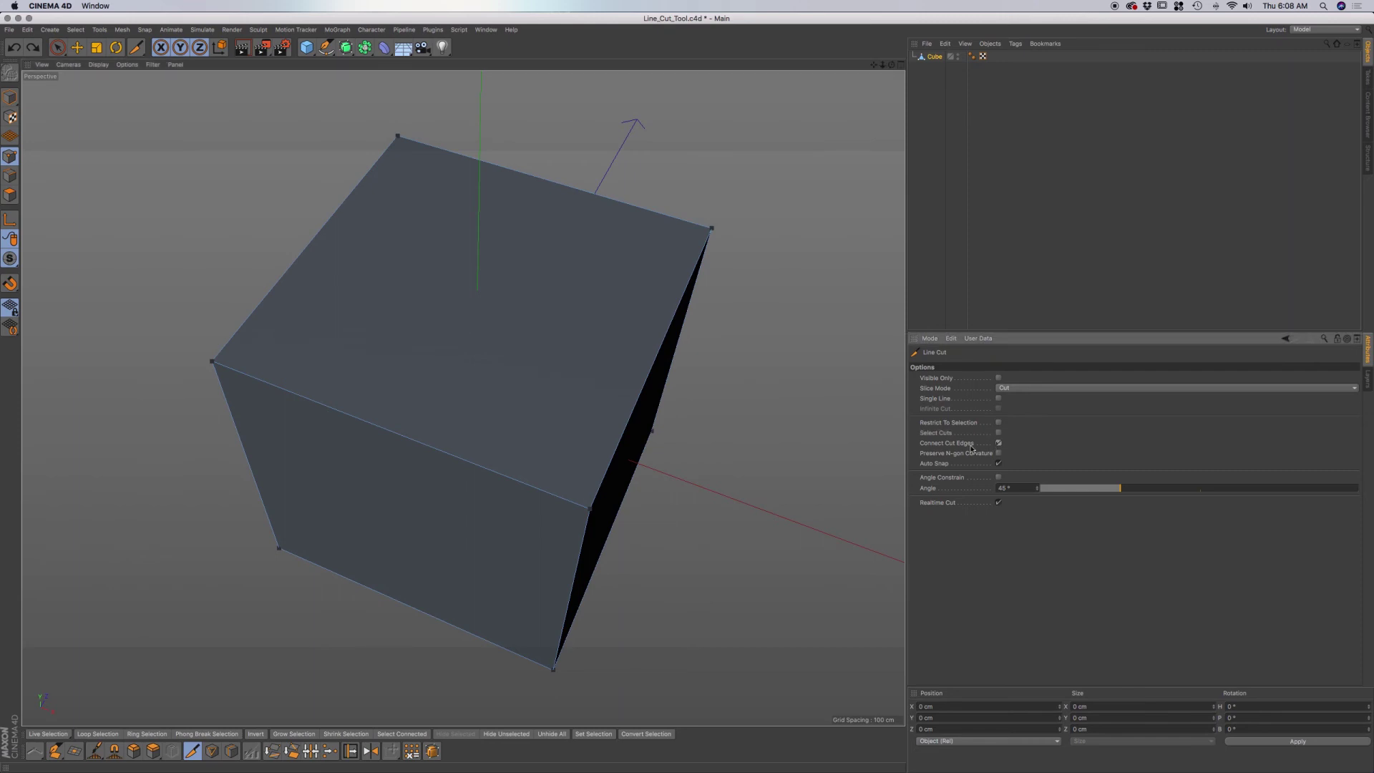
click(291, 188)
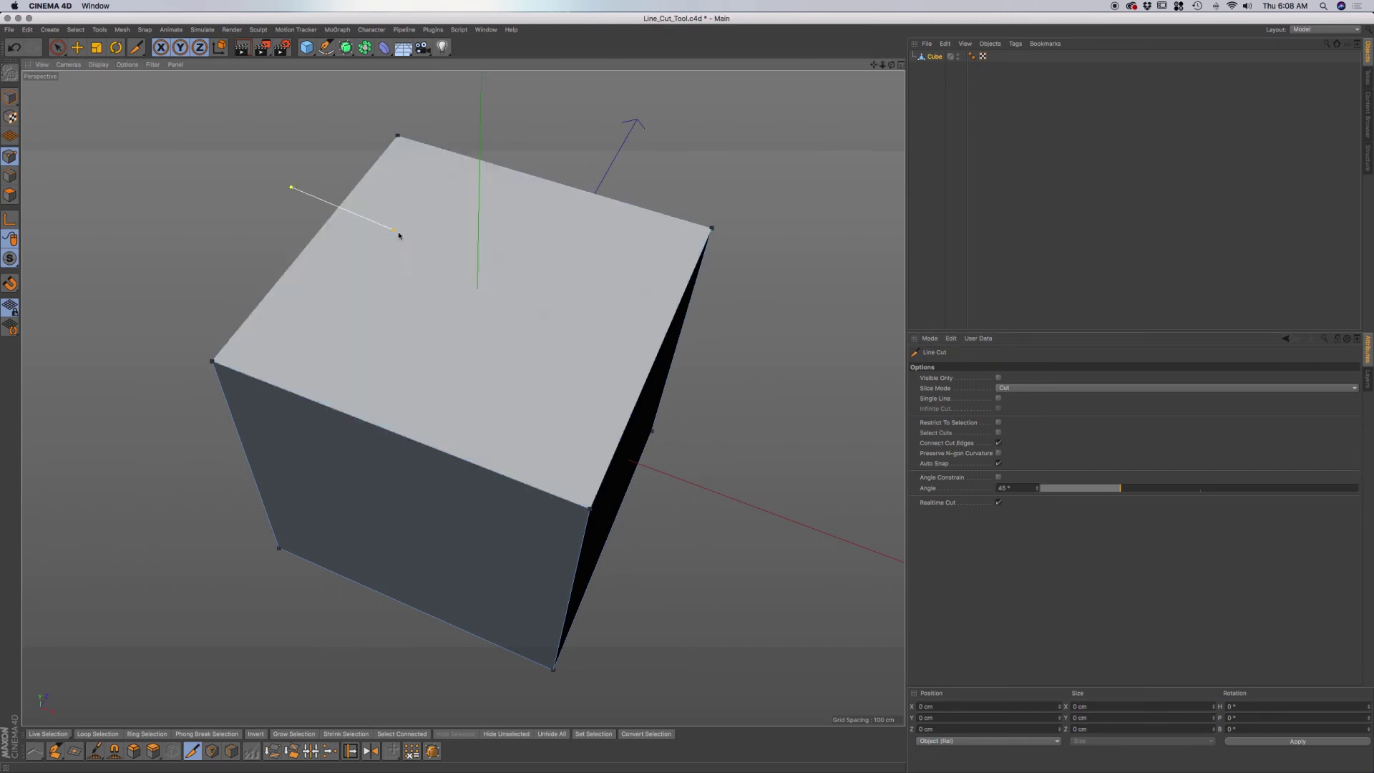
click(440, 250)
click(379, 320)
click(243, 258)
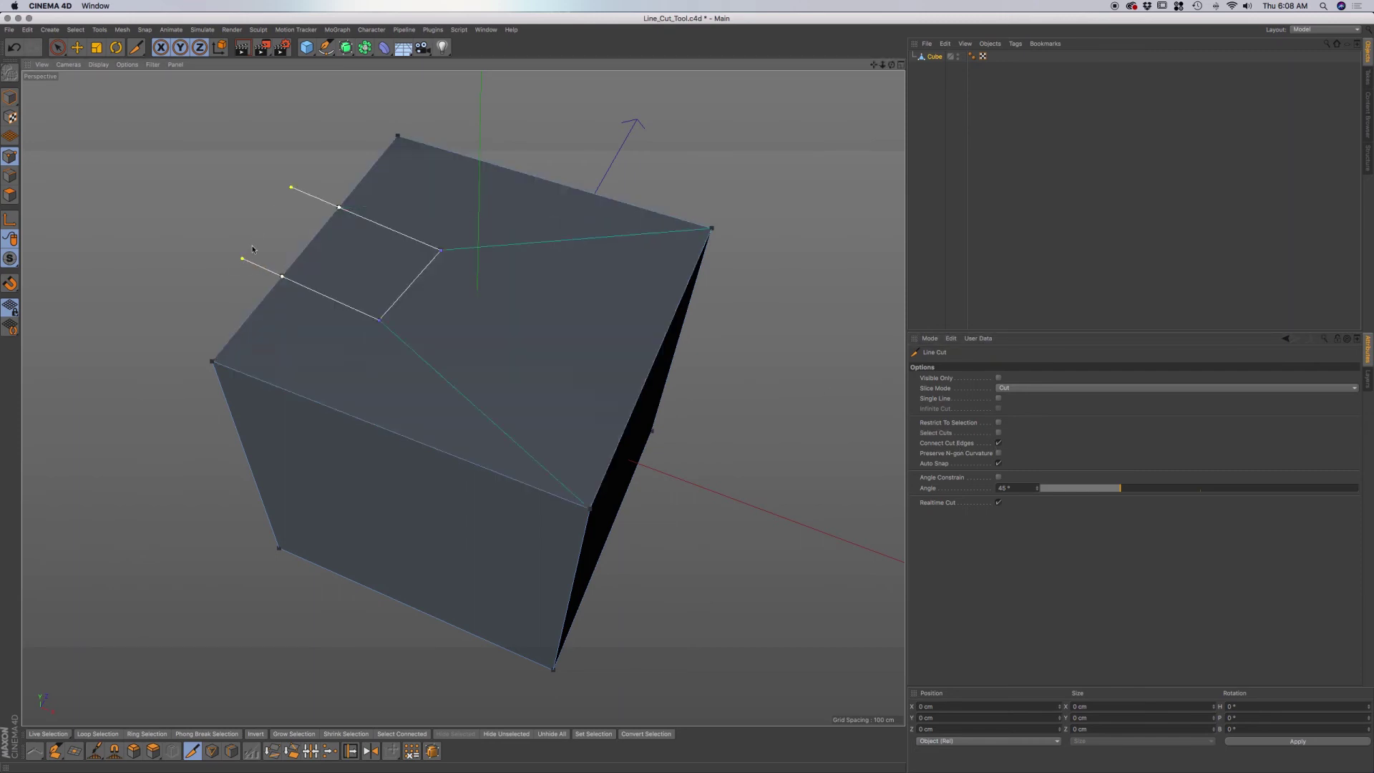
click(291, 188)
key(super+z)
key(super+z)
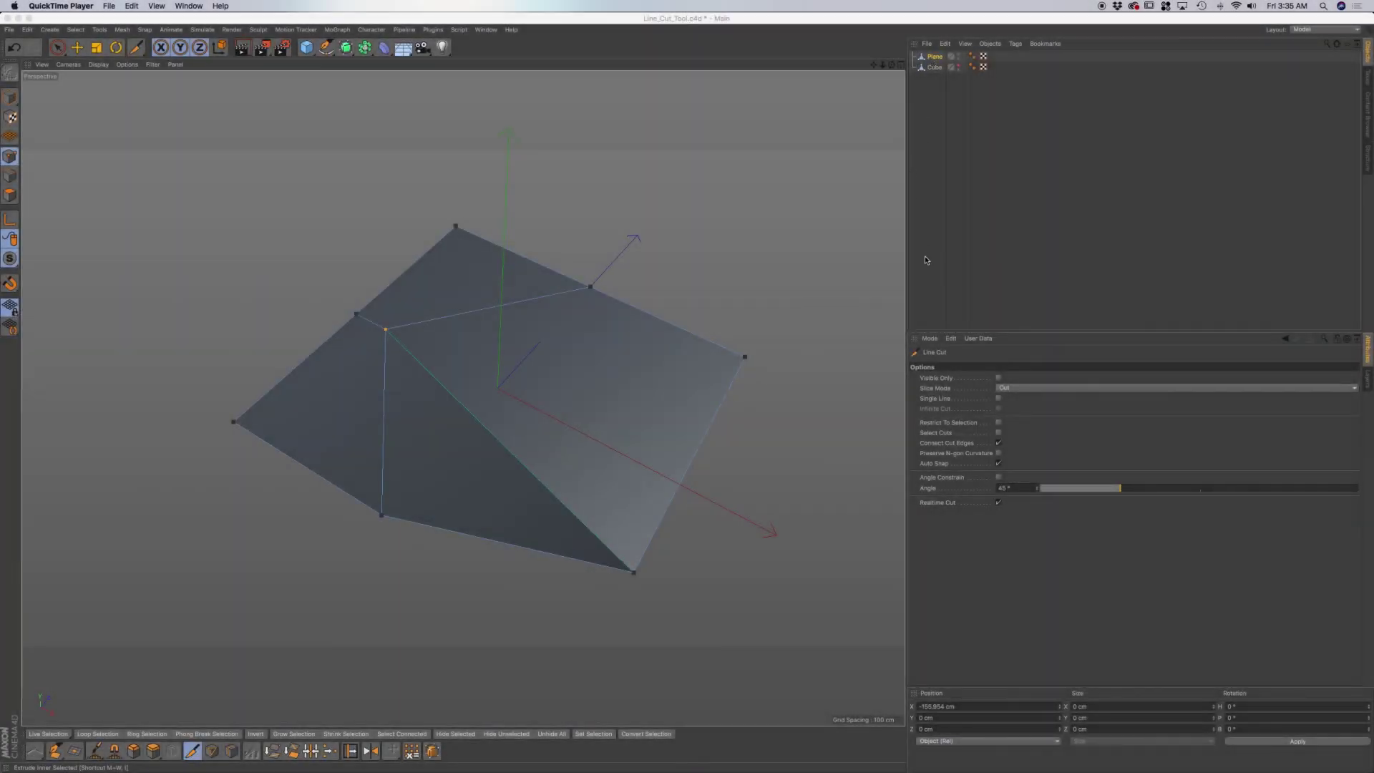
- Enable Preserve N-gon Curvature and line-cut from the plane's back-left edge across the fold to its front edge
click(999, 455)
click(998, 454)
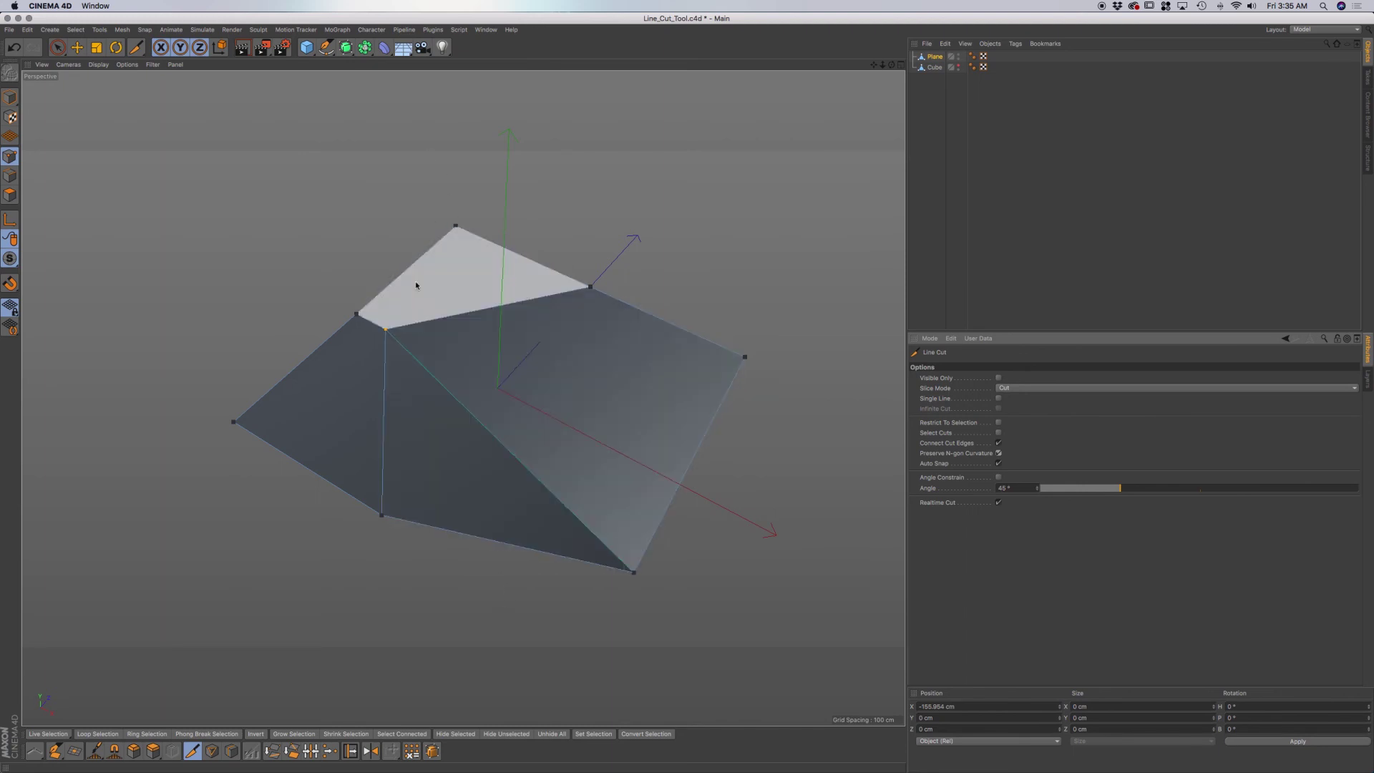
click(399, 228)
click(497, 662)
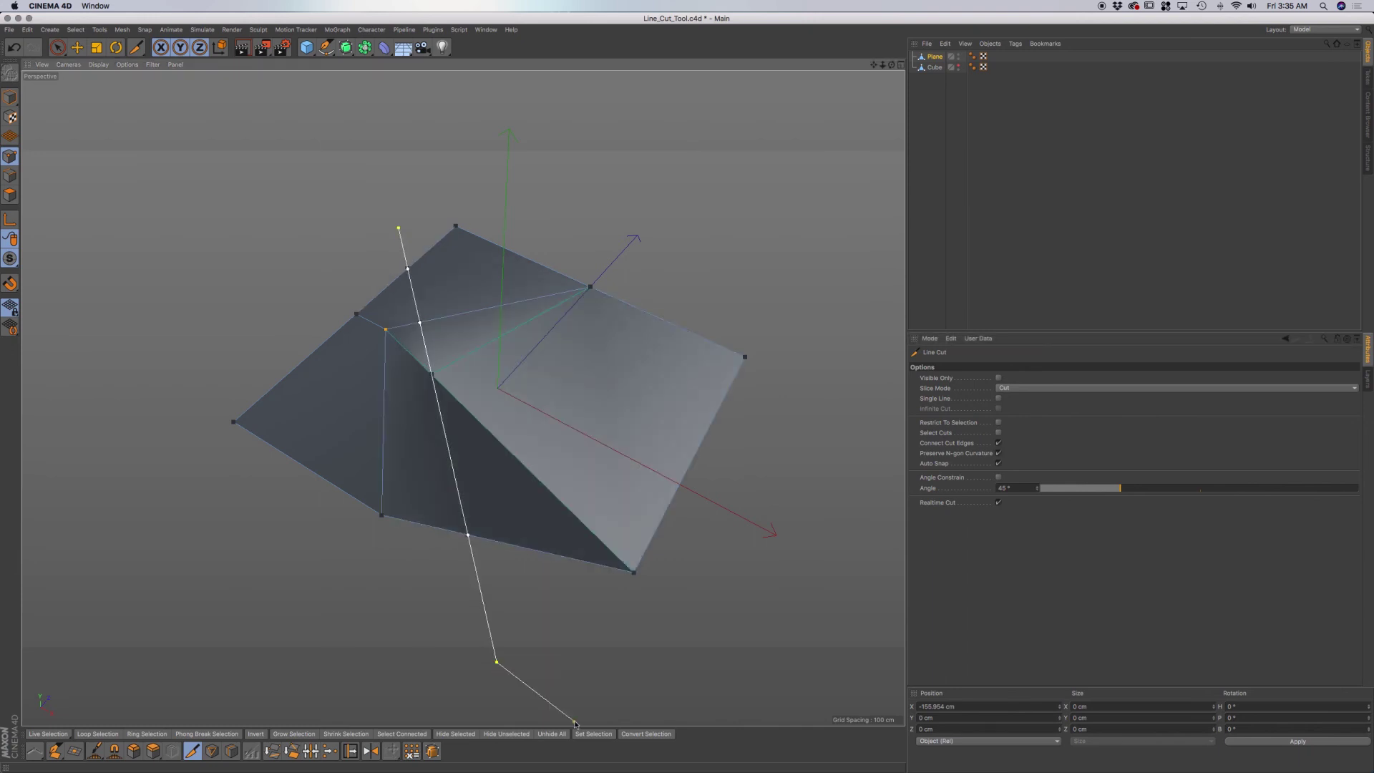
key(Escape)
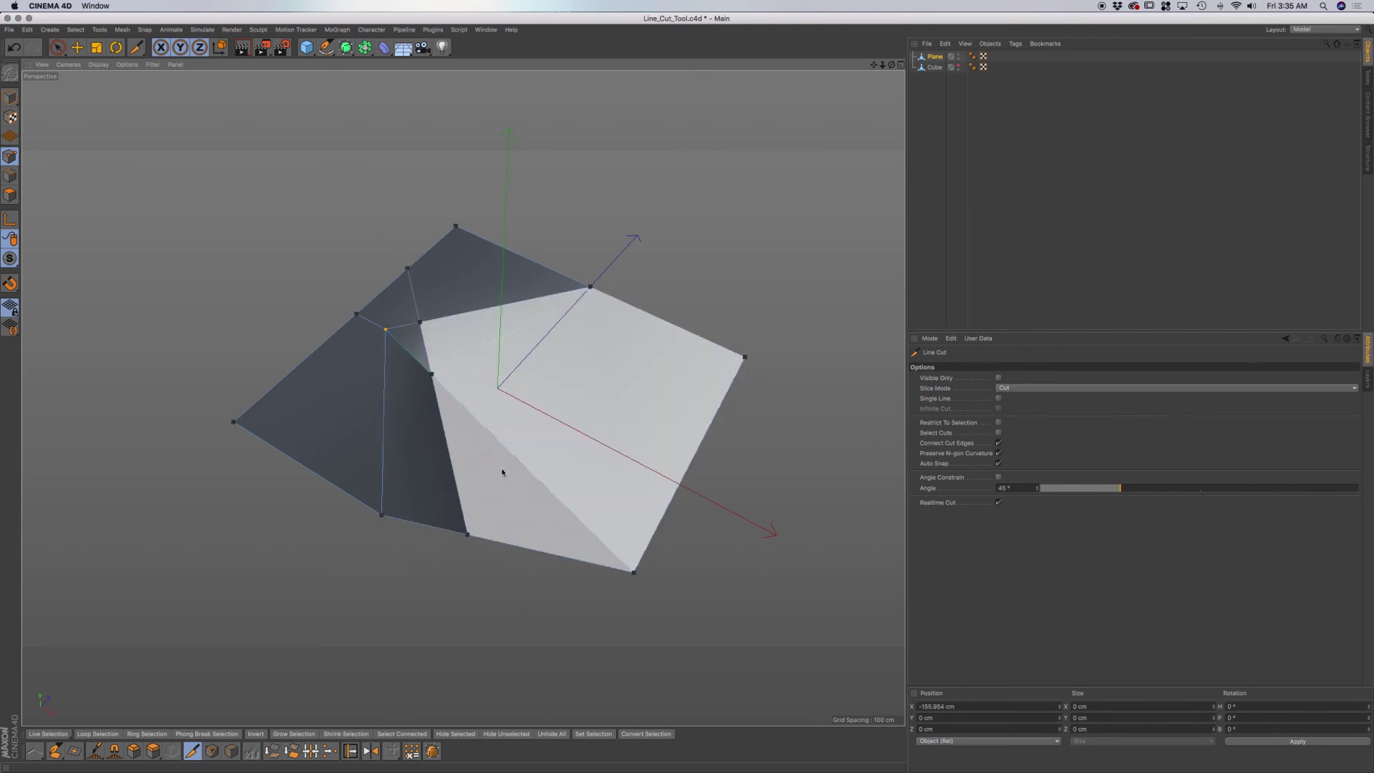
- Inspect the cut plane's curvature from several angles and undo the cut
alt+drag(527, 440, 549, 401)
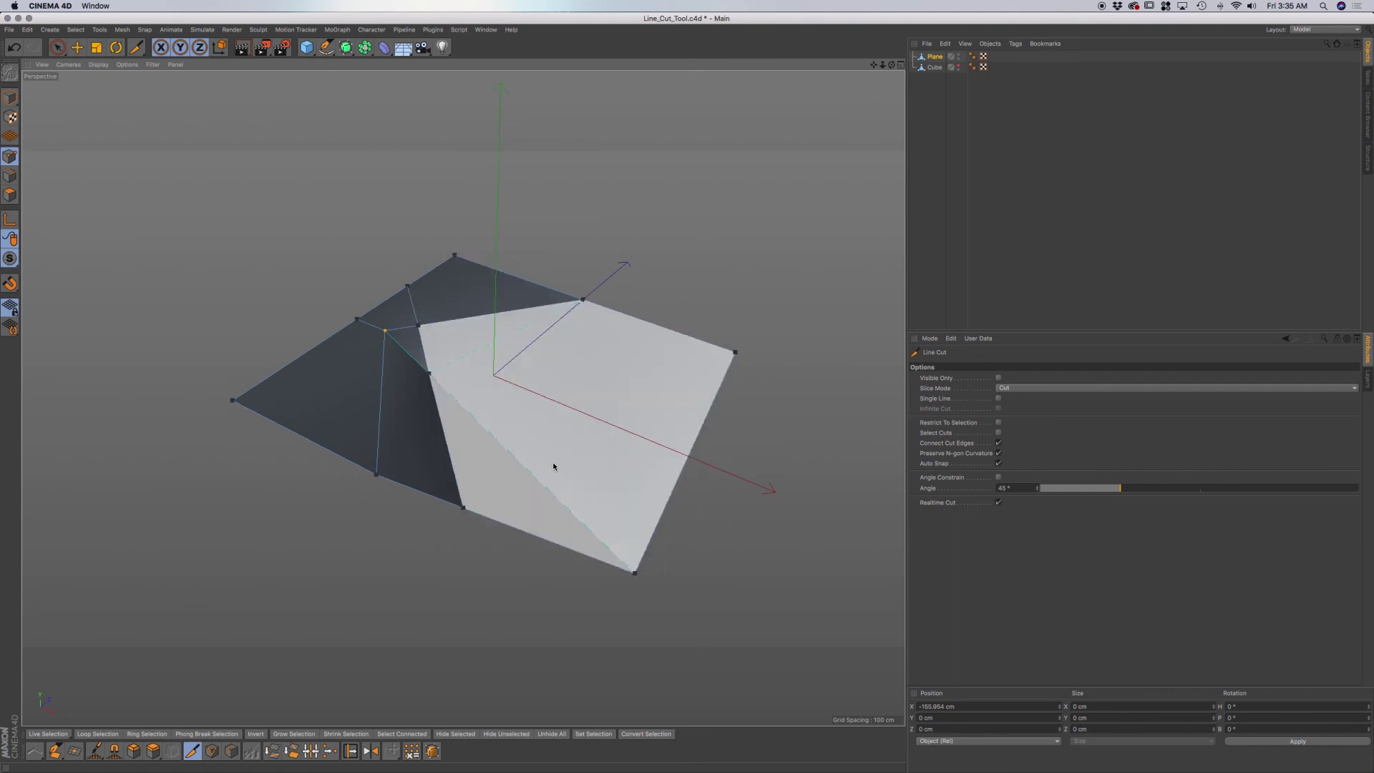
alt+drag(624, 502, 585, 454)
alt+drag(520, 399, 572, 407)
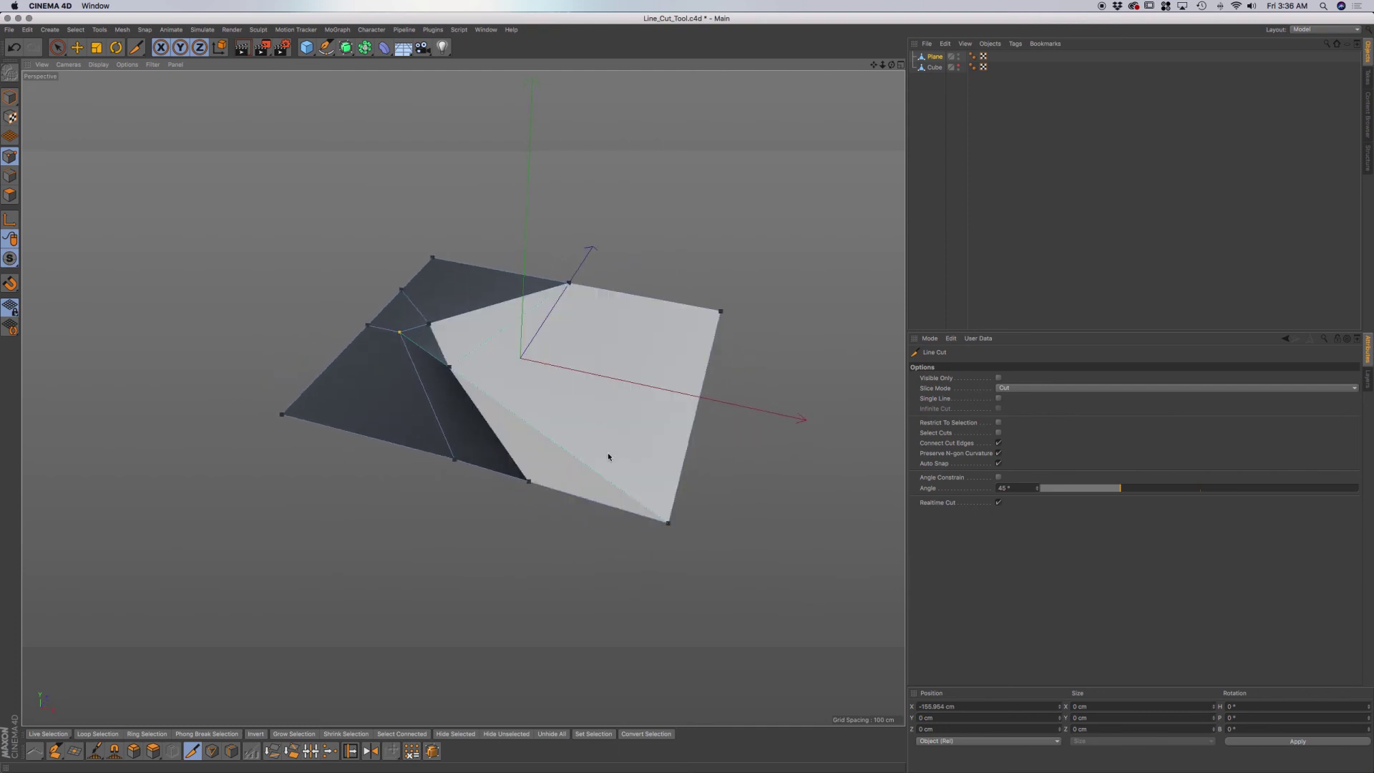
key(super+z)
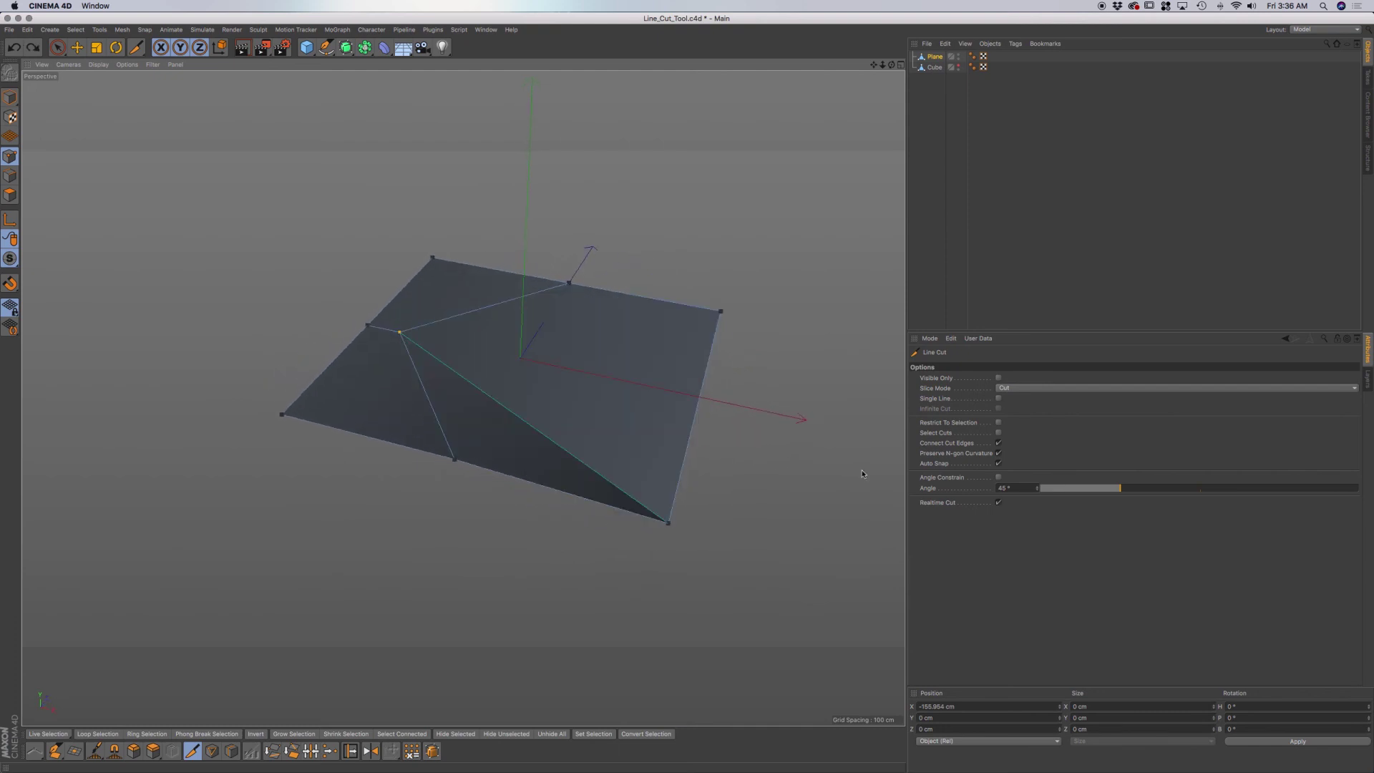
- Disable Preserve N-gon Curvature, line-cut diagonally across the plane from its back-left edge to its front edge, and undo the cut
click(998, 453)
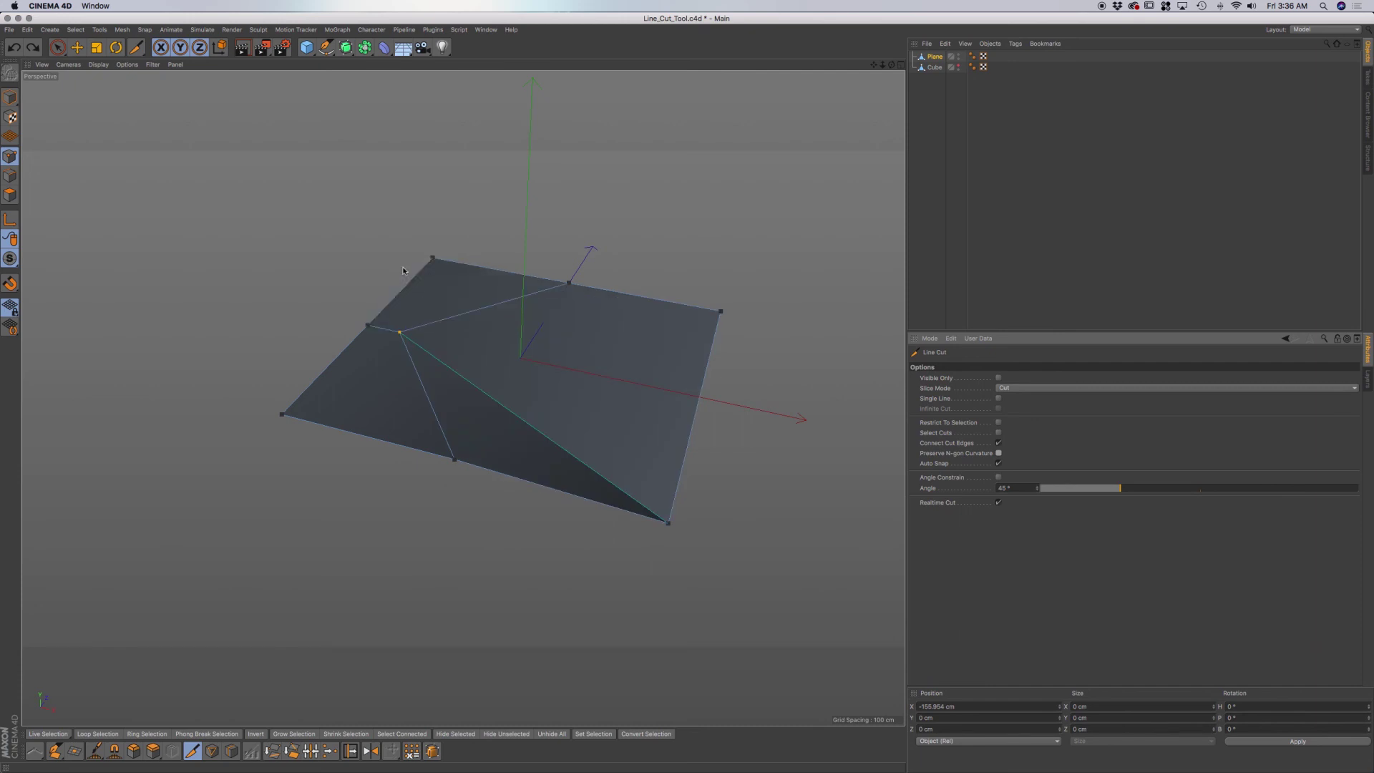
mouse_move(380, 240)
mouse_down()
mouse_move(564, 460)
mouse_move(646, 618)
mouse_up()
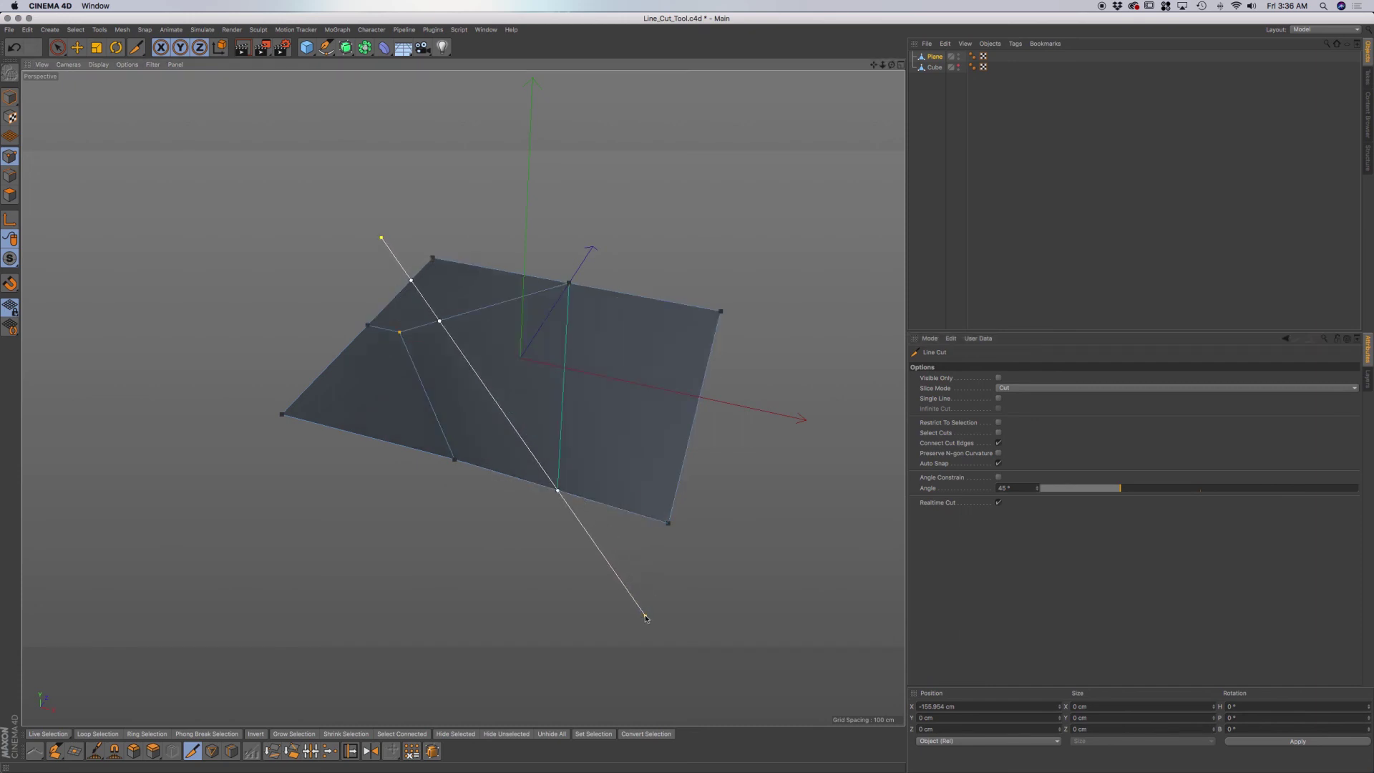
click(540, 514)
alt+drag(623, 603, 480, 519)
key(super+z)
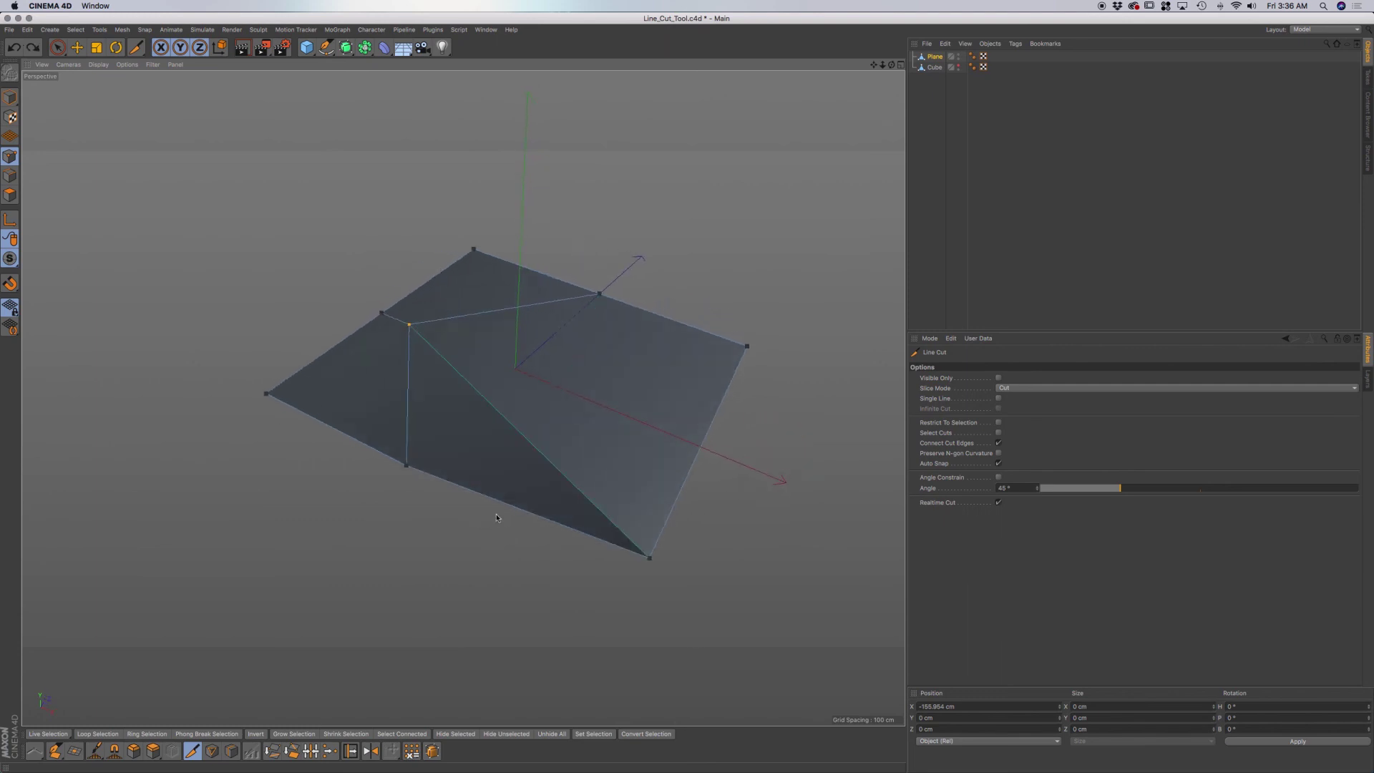
- Turn Preserve N-gon Curvature back on, repeat the line cut across the plane's fold, and undo it
click(999, 453)
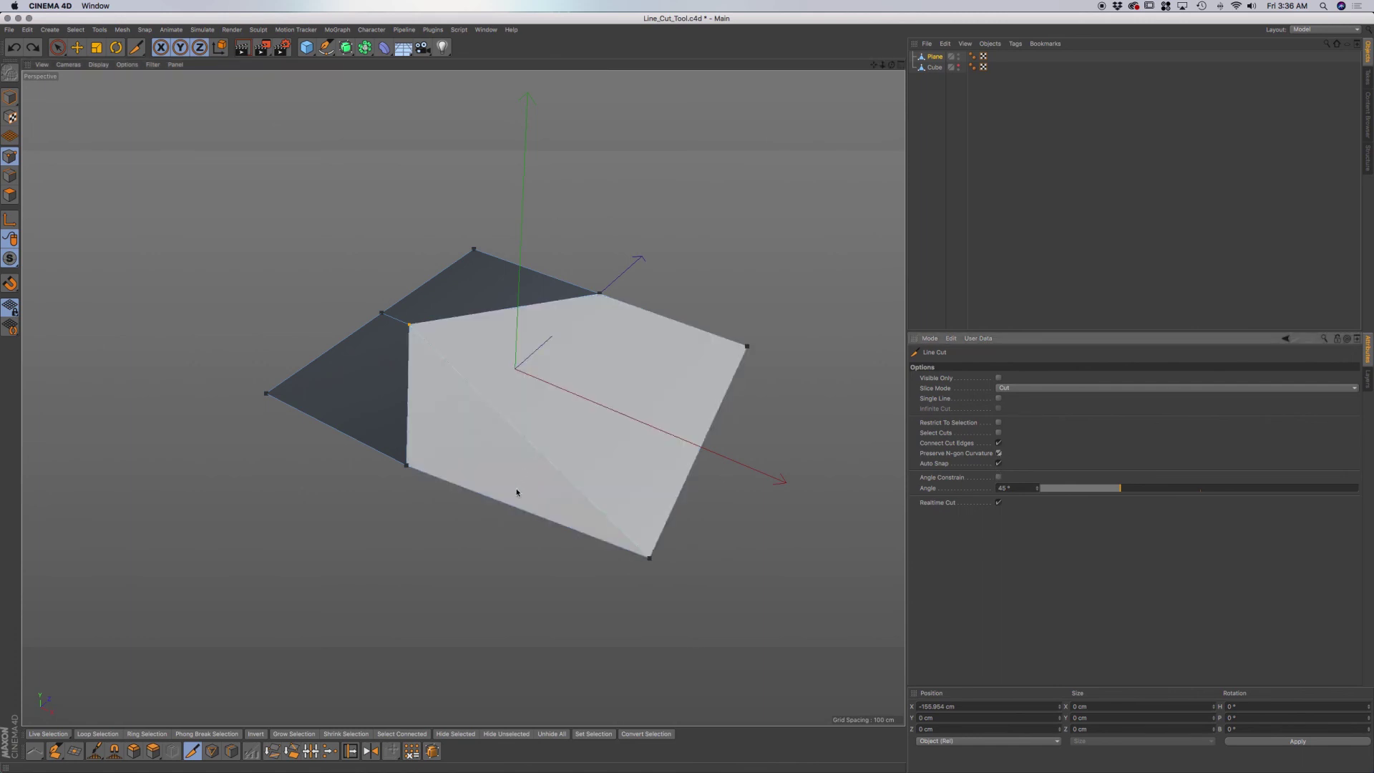
drag(410, 324, 599, 294)
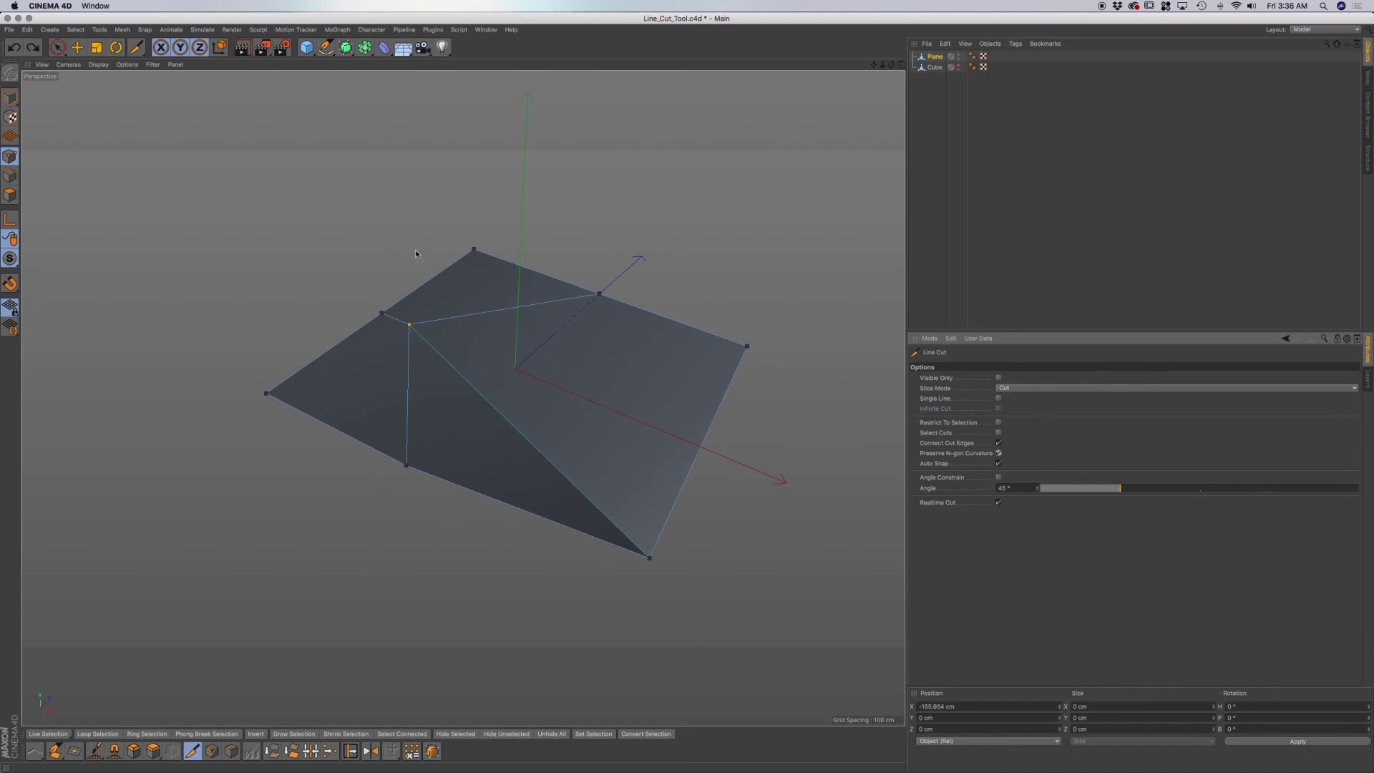
click(412, 215)
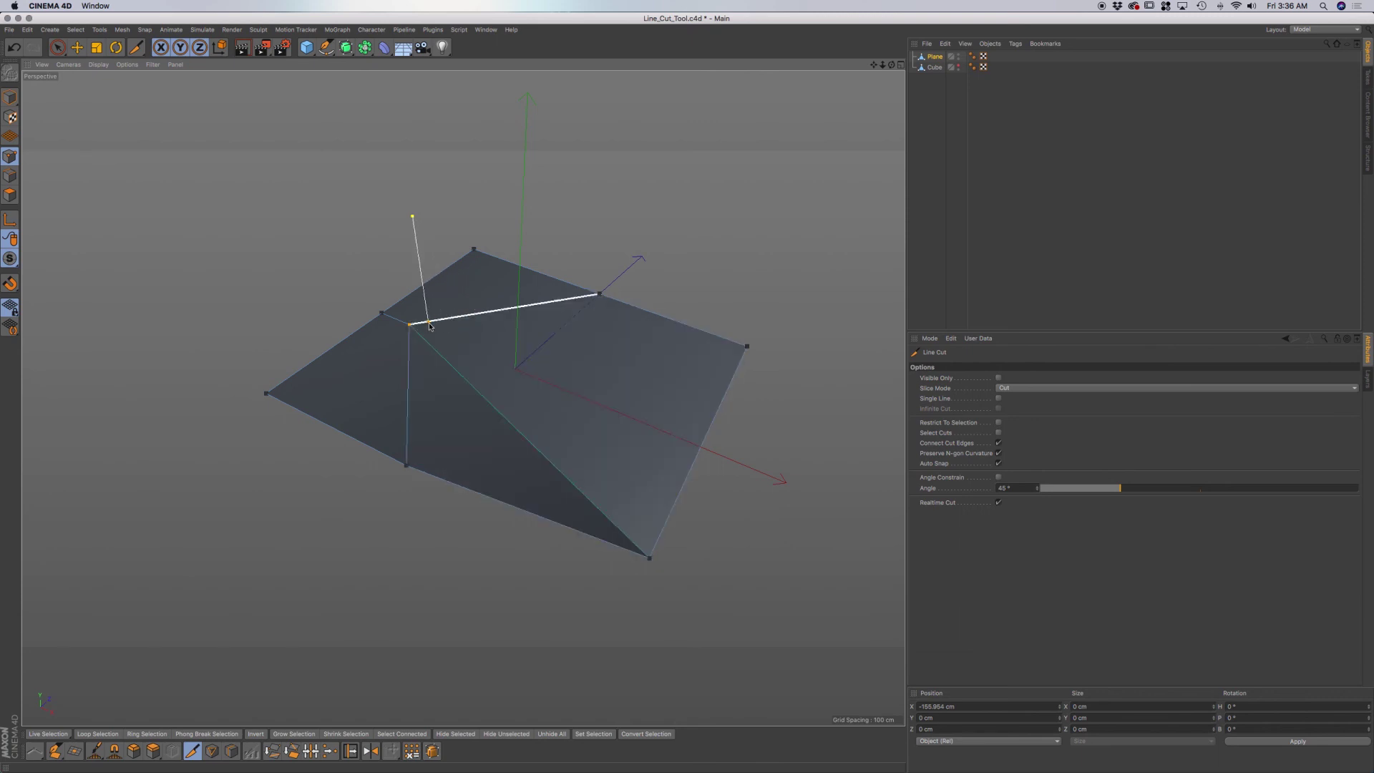
click(565, 597)
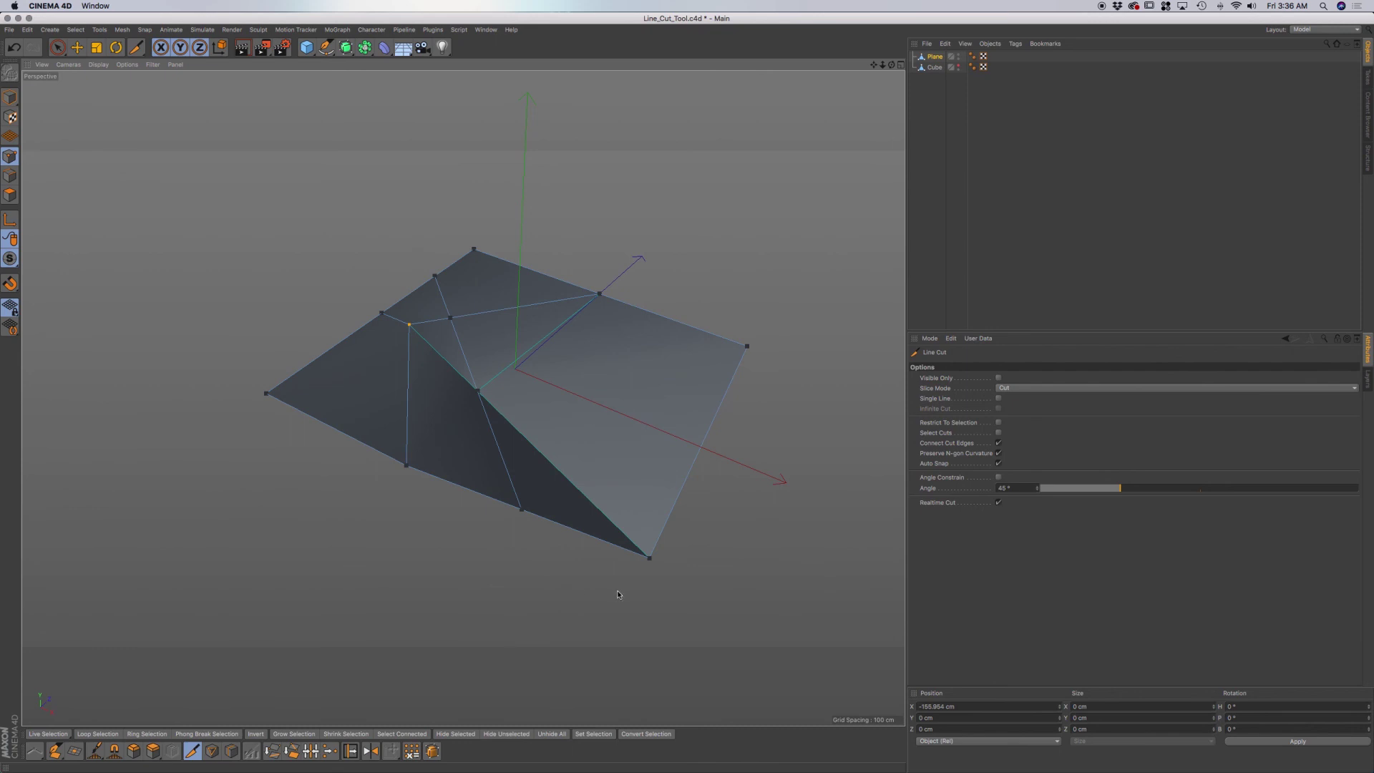
key(super+z)
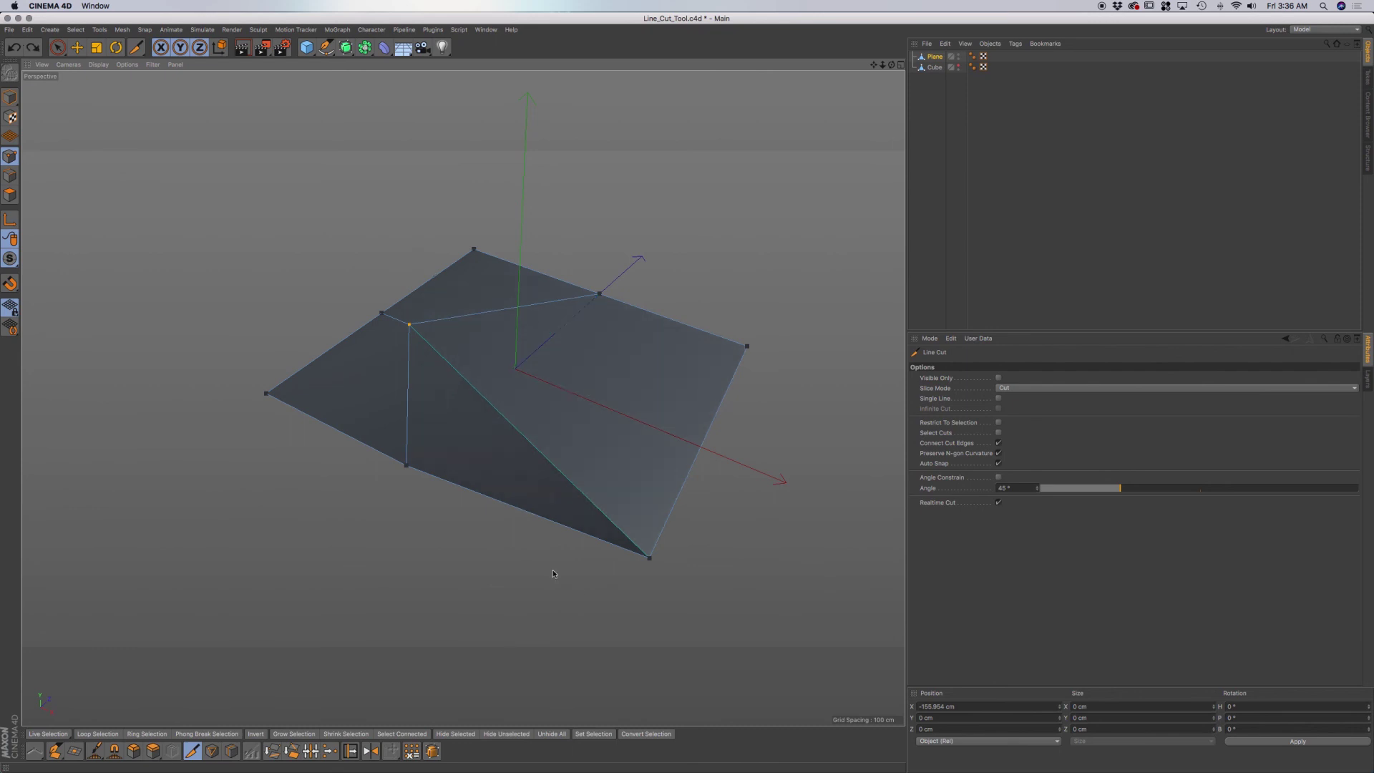
- Enable Angle Constrain, switch to the Top view, and draw and cancel a 45° diagonal cut line over the plane's lower-left corner
click(998, 478)
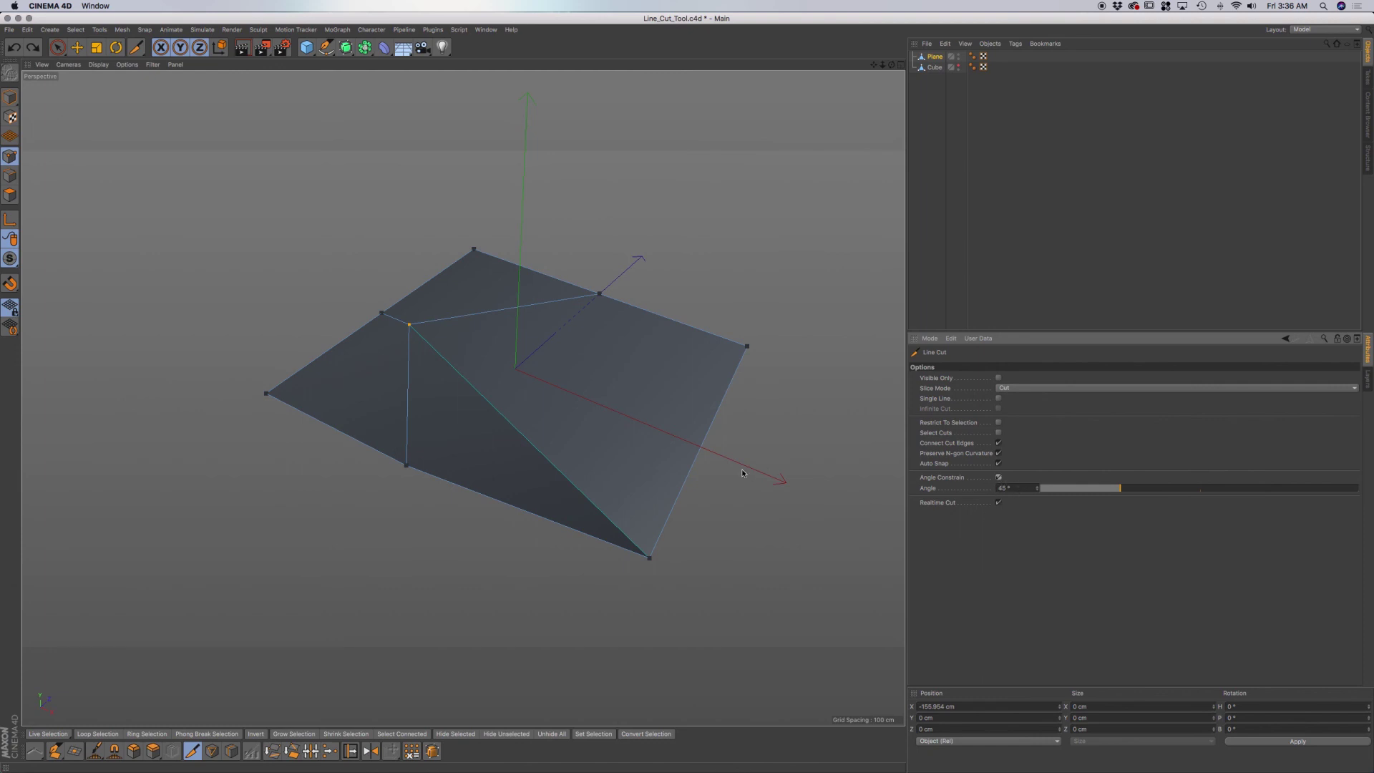
key(F2)
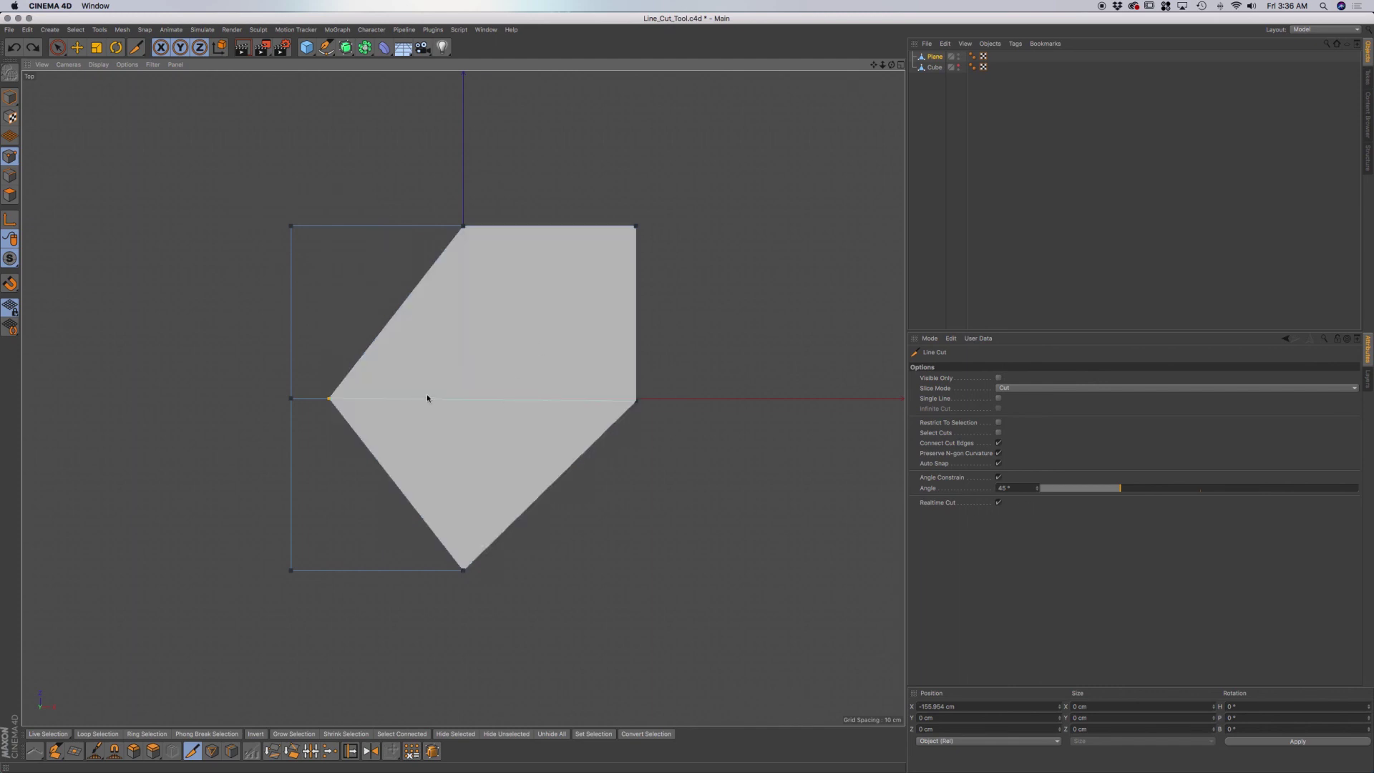
click(197, 351)
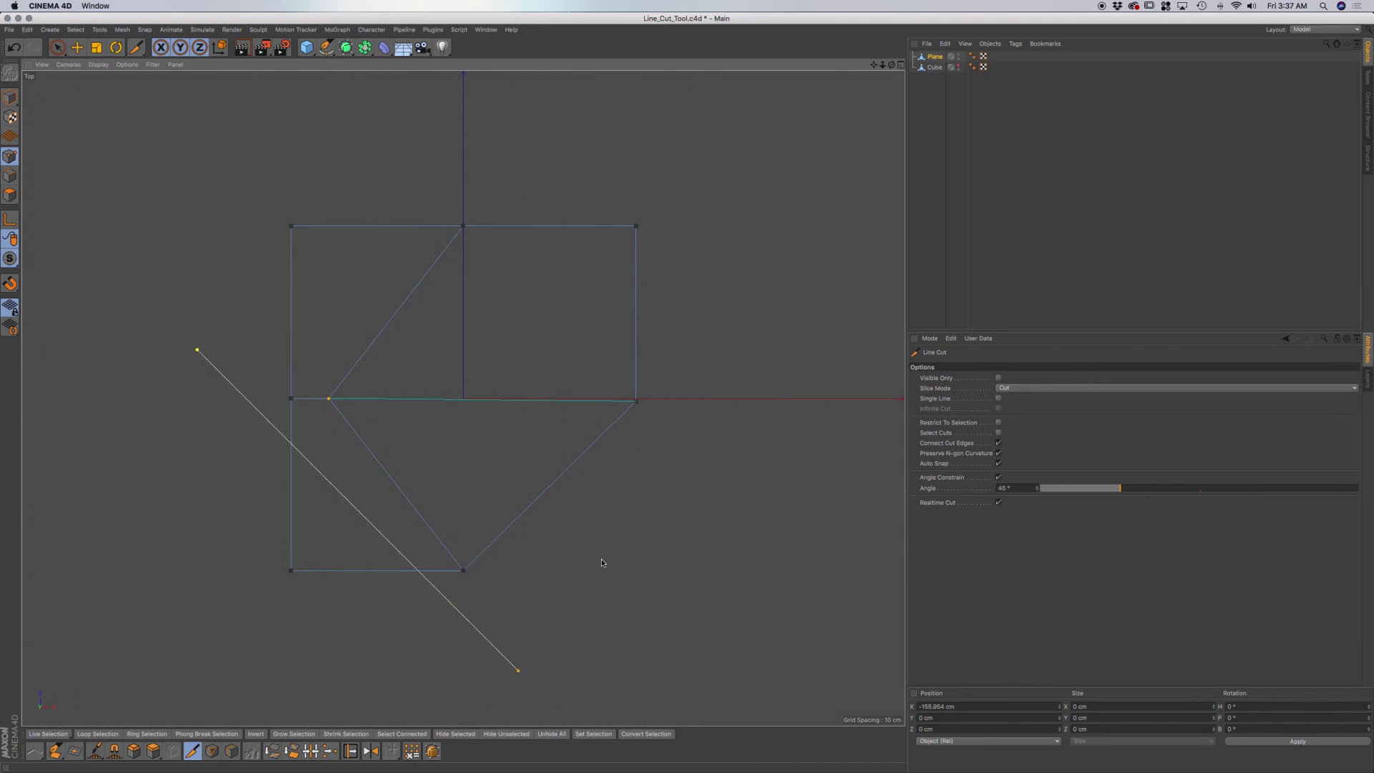
key(Escape)
- Set the Line Cut constraint angle to 15° and start a horizontal cut line from the left across the plane
click(1014, 488)
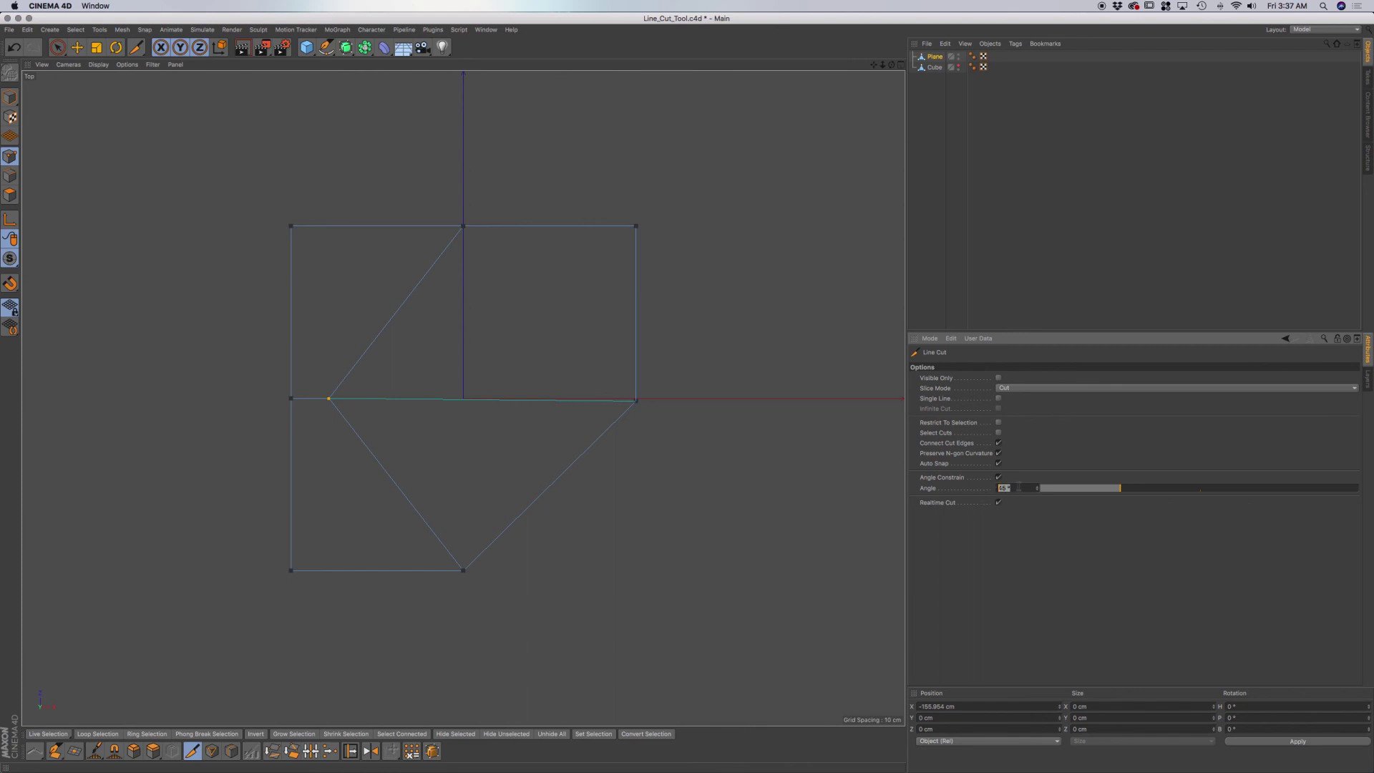
text(15)
key(Return)
click(123, 384)
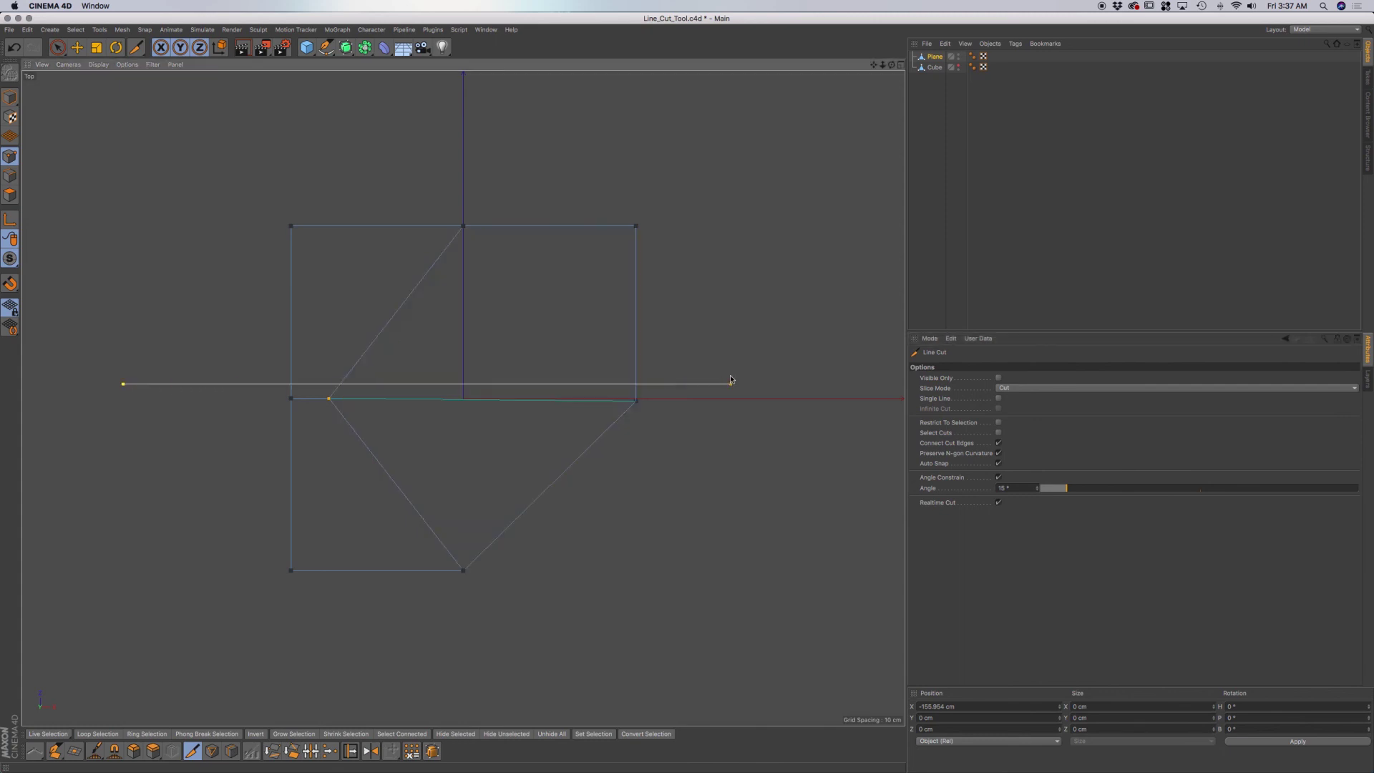